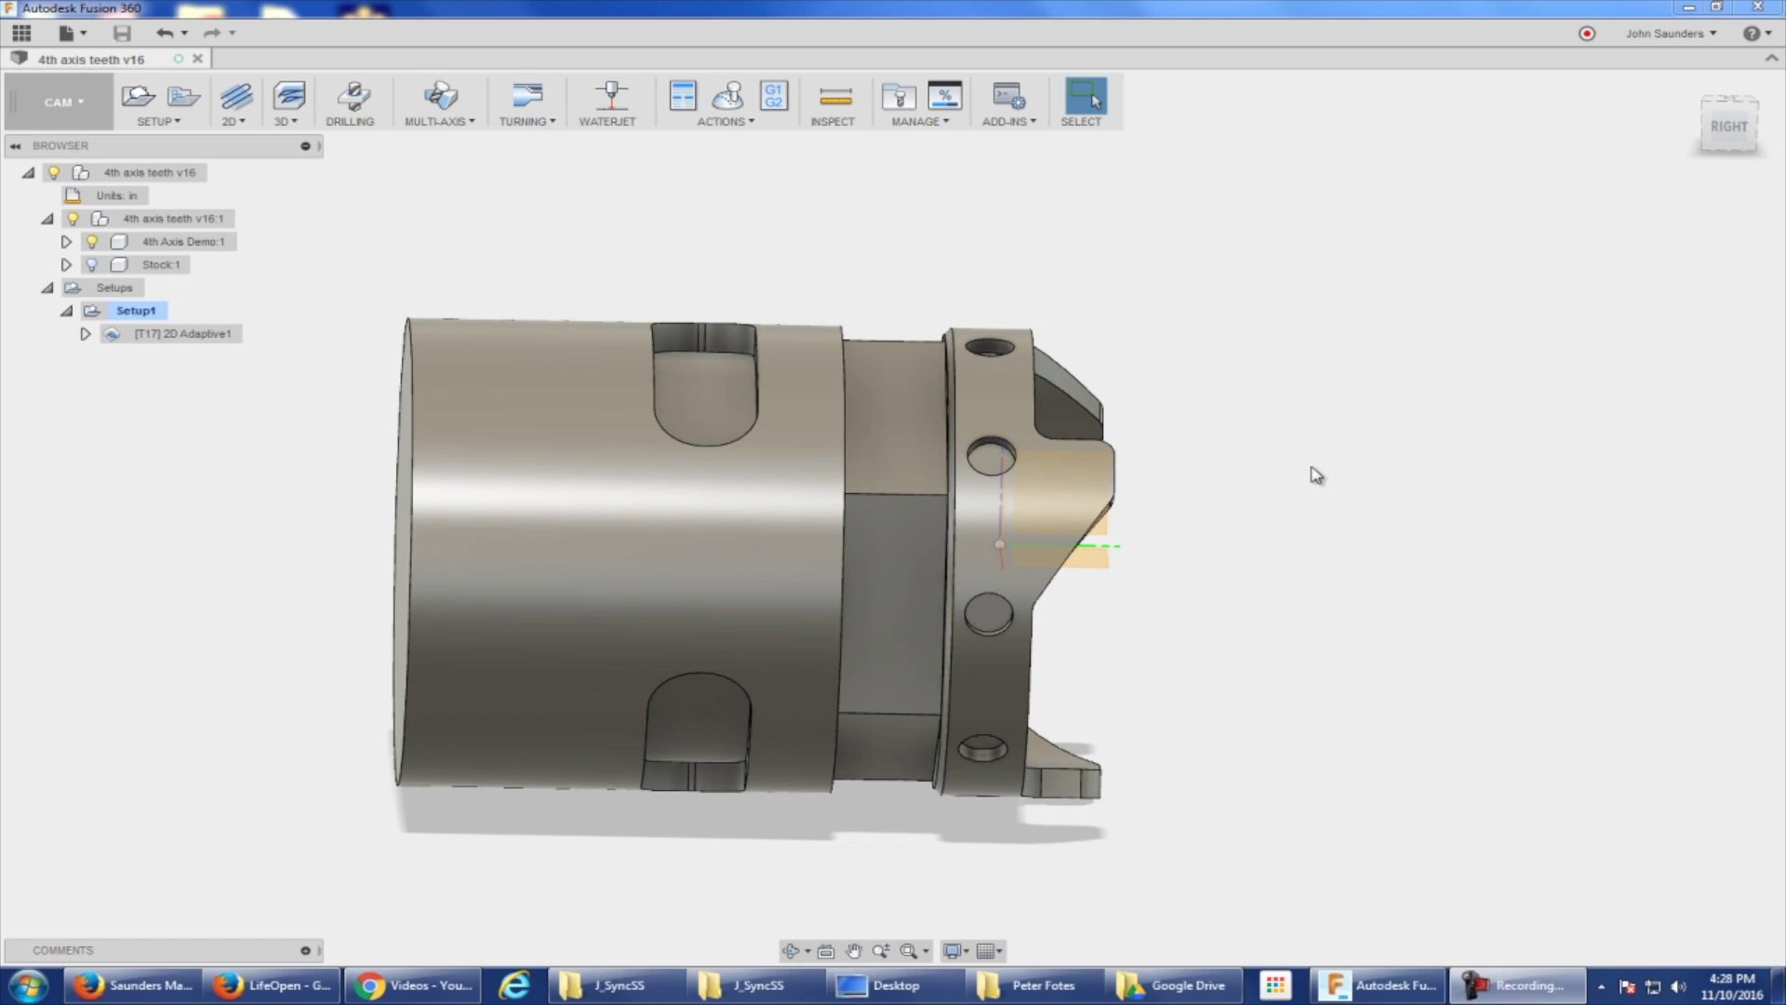
Step: Simulate the existing 2D Adaptive1 toolpath on the stock, viewing the cylinder's end, then pause
click(233, 337)
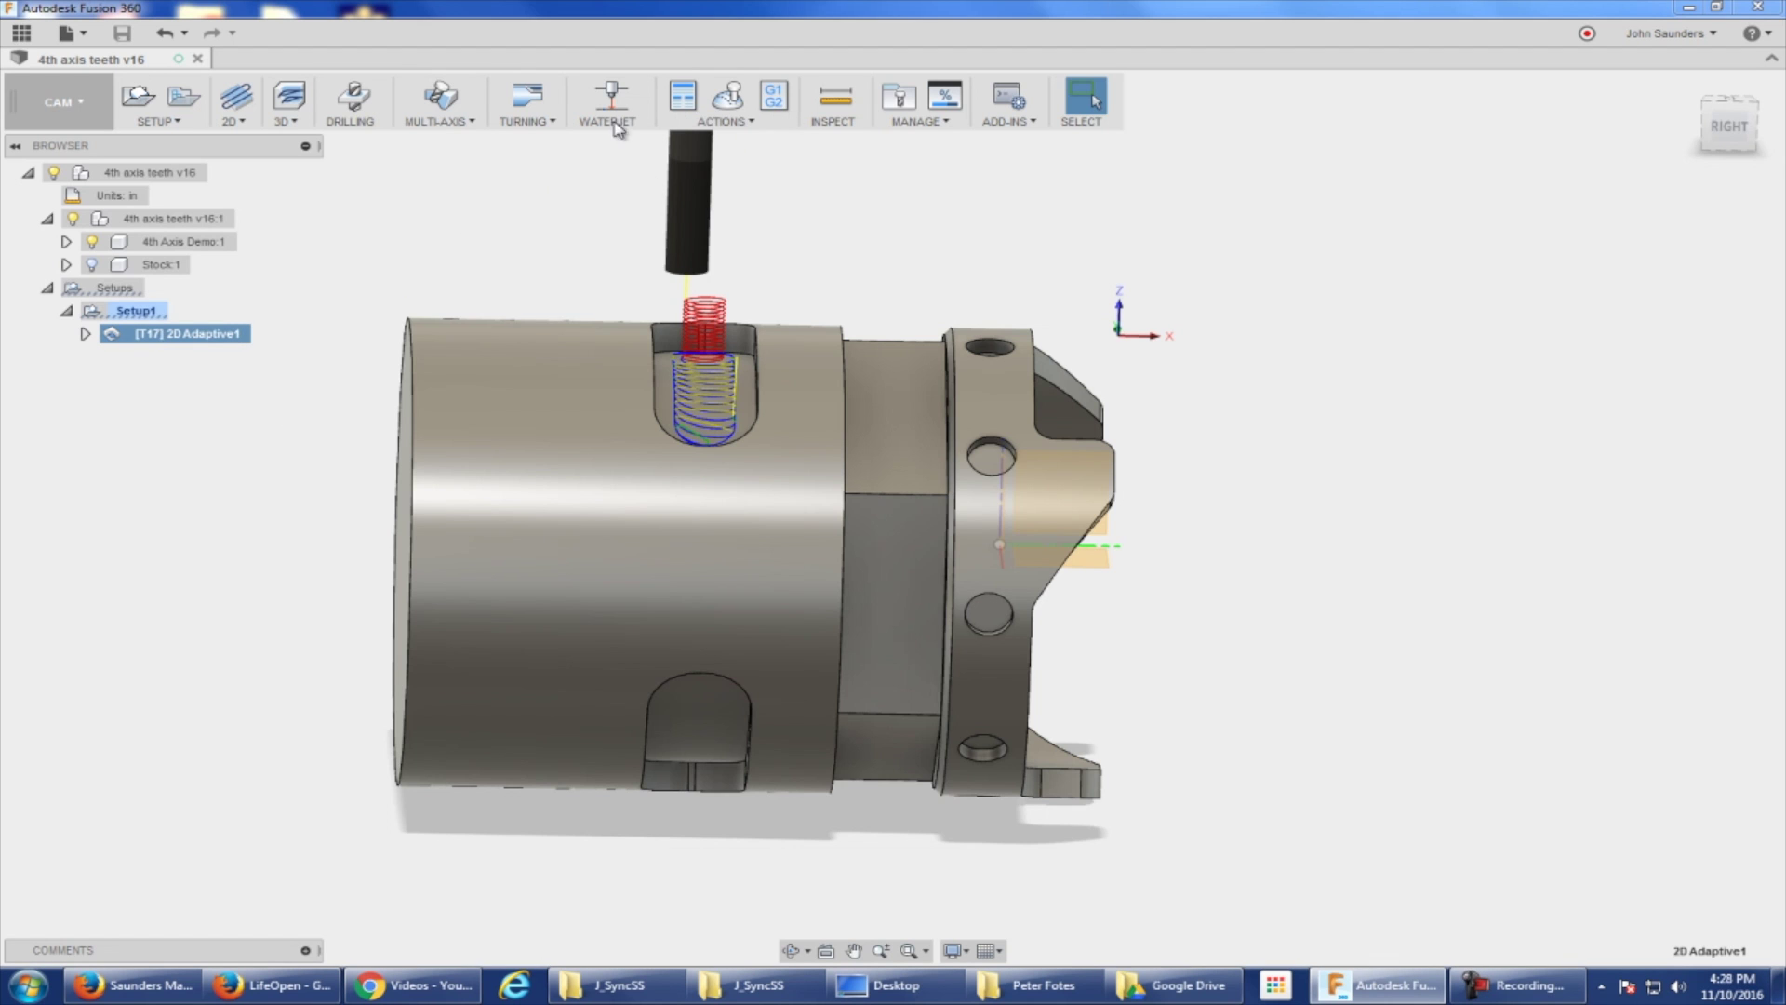
click(731, 96)
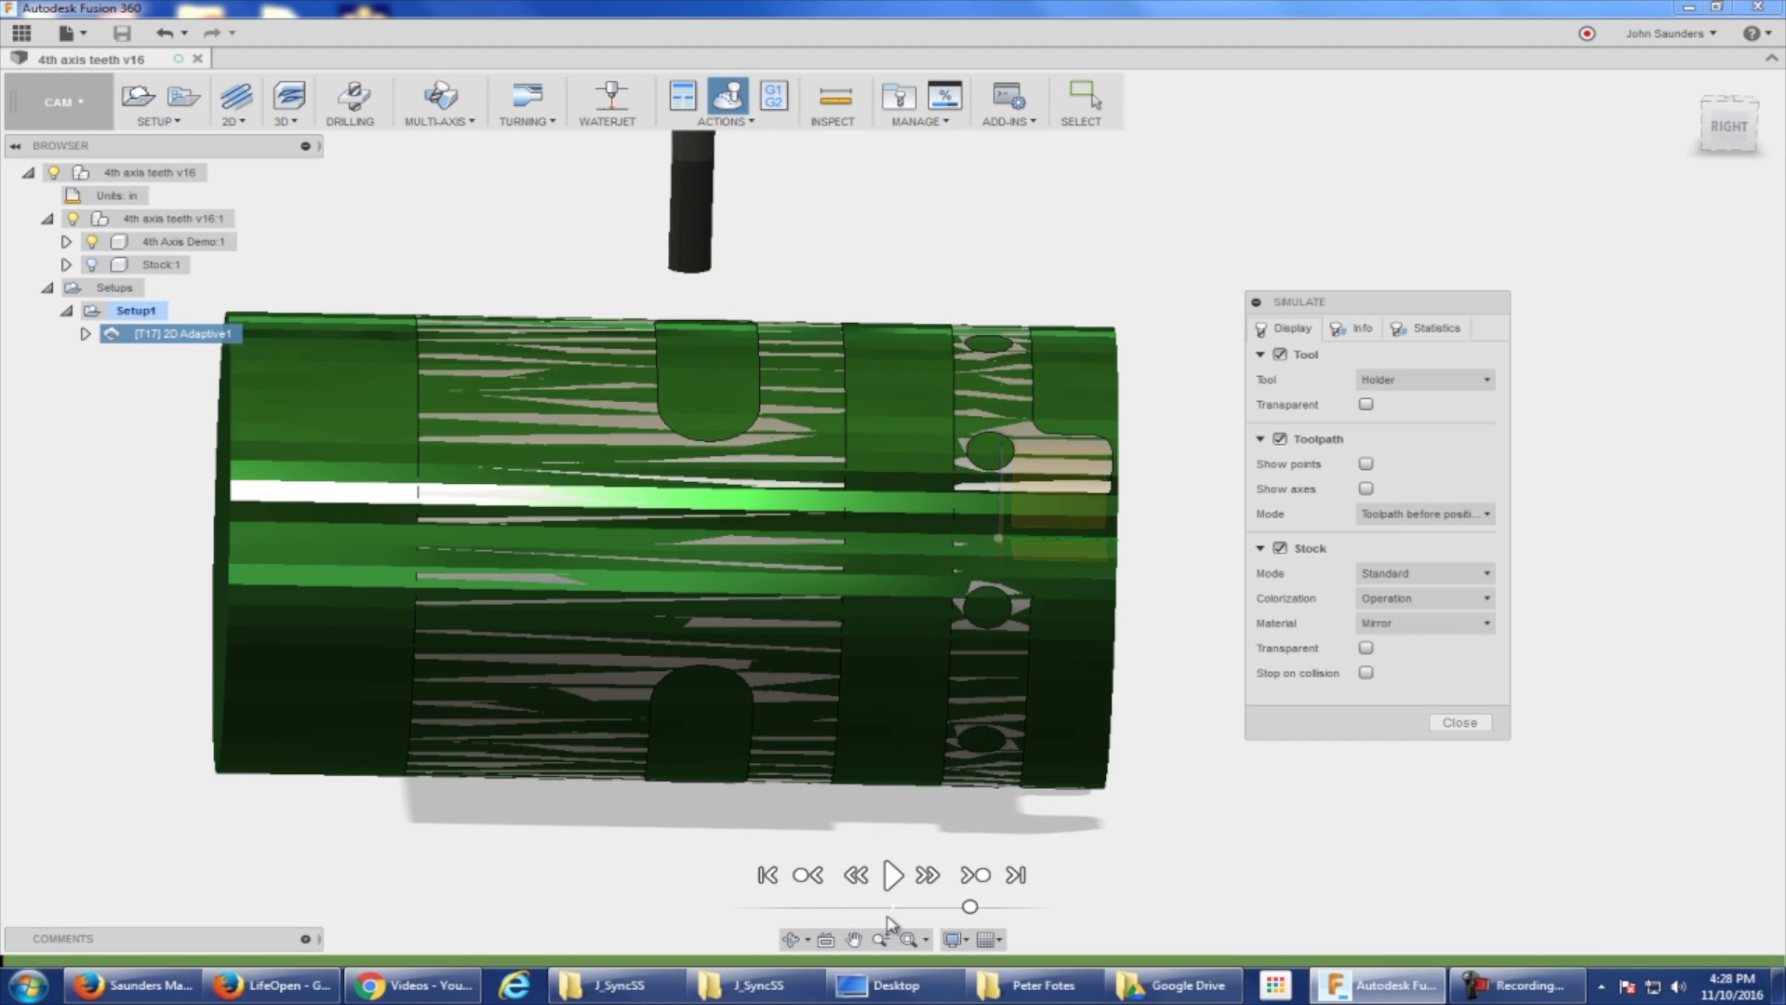
click(891, 874)
shift+middle_drag(734, 433, 695, 367)
scroll(693, 364, up, 2)
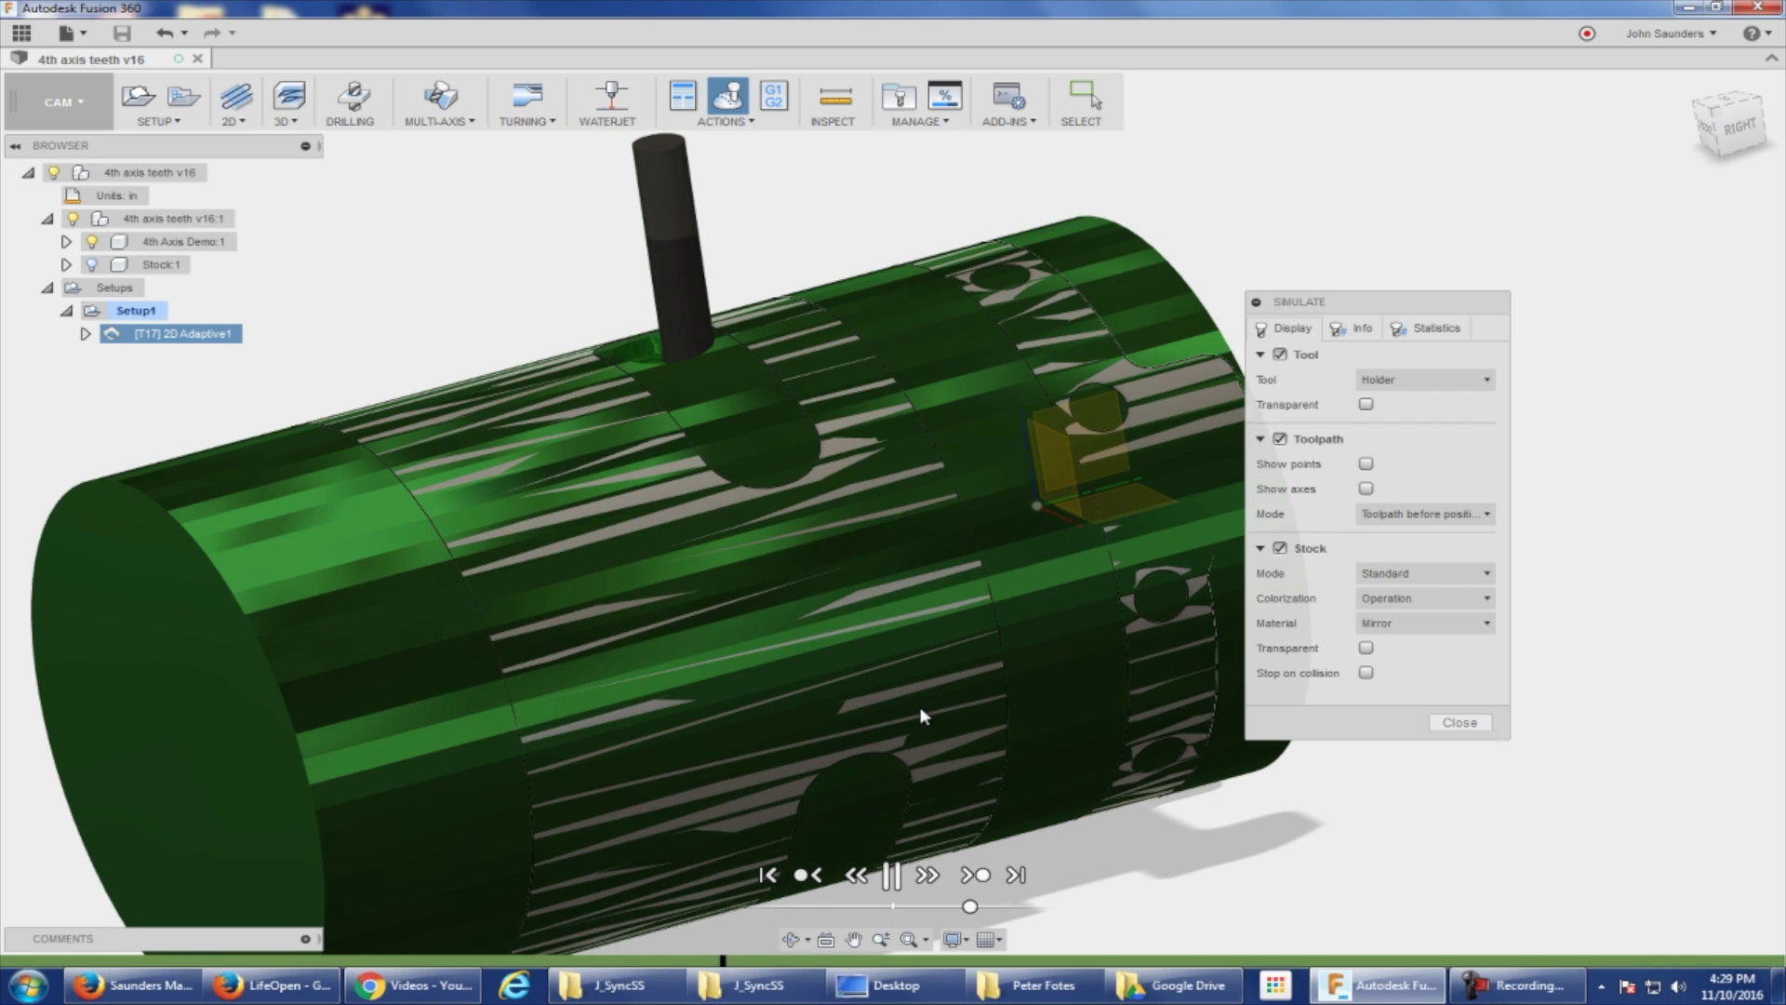
click(893, 877)
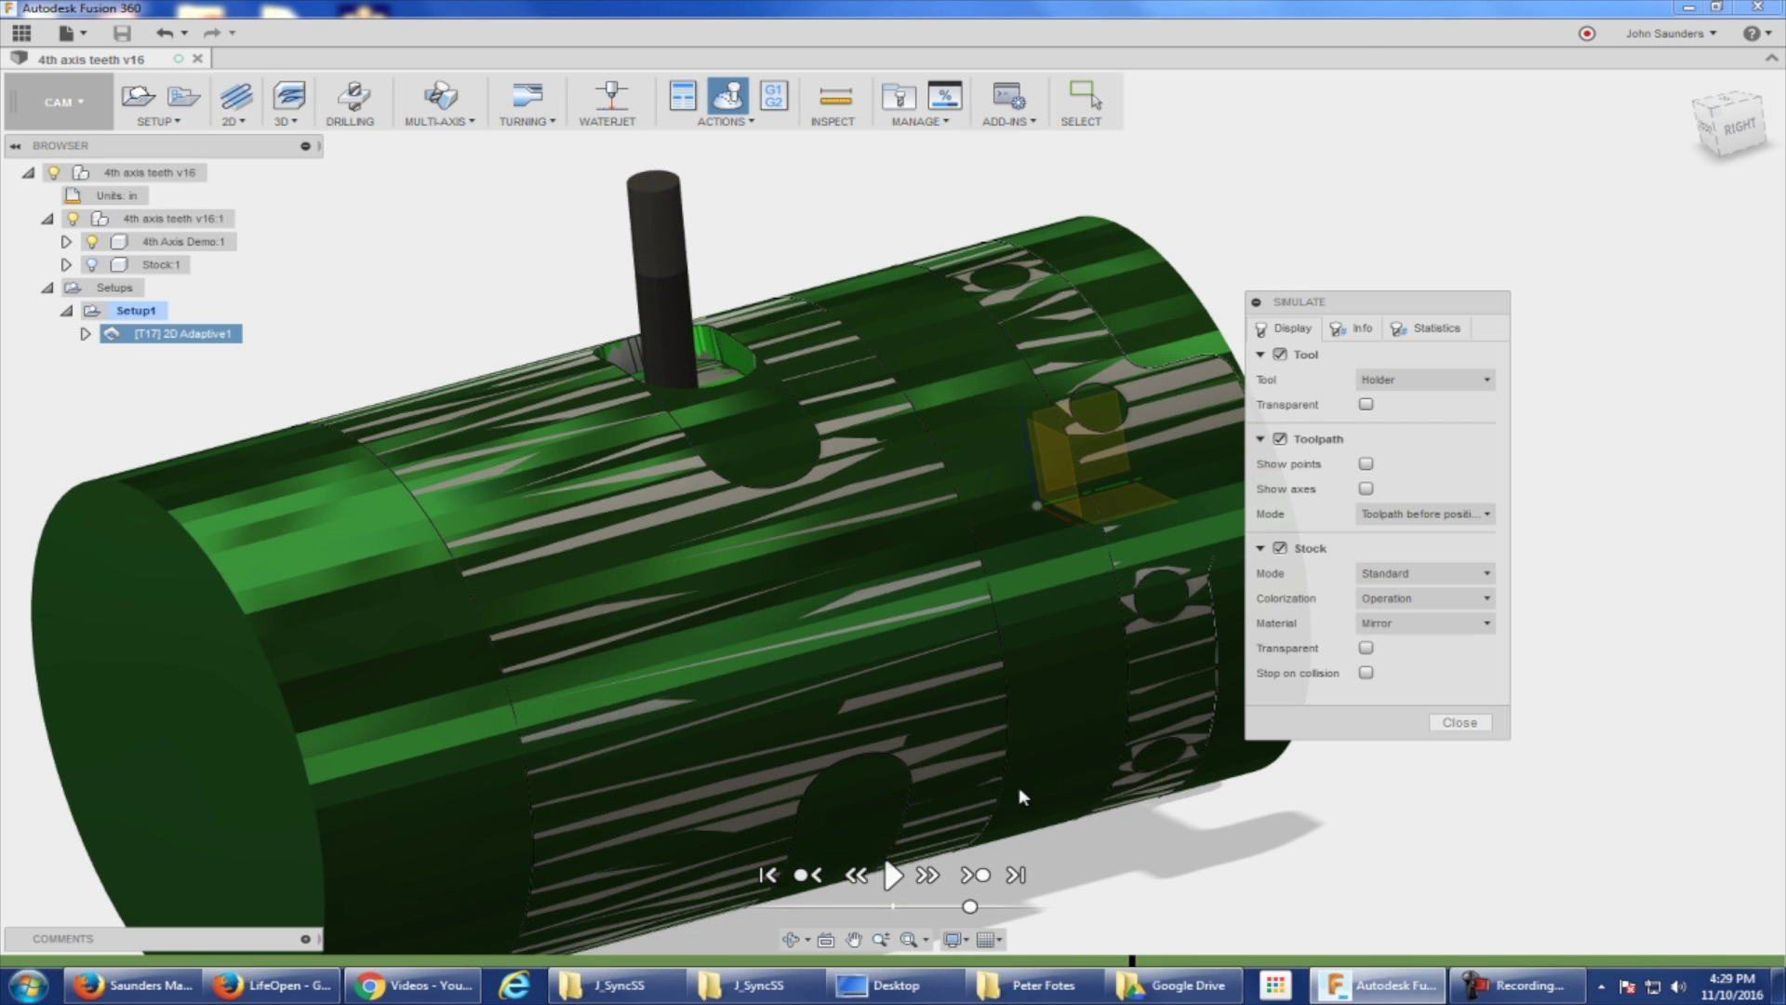
Step: Close the simulation and delete 2D Adaptive1, leaving Setup1 selected for a new 2D operation
click(1458, 724)
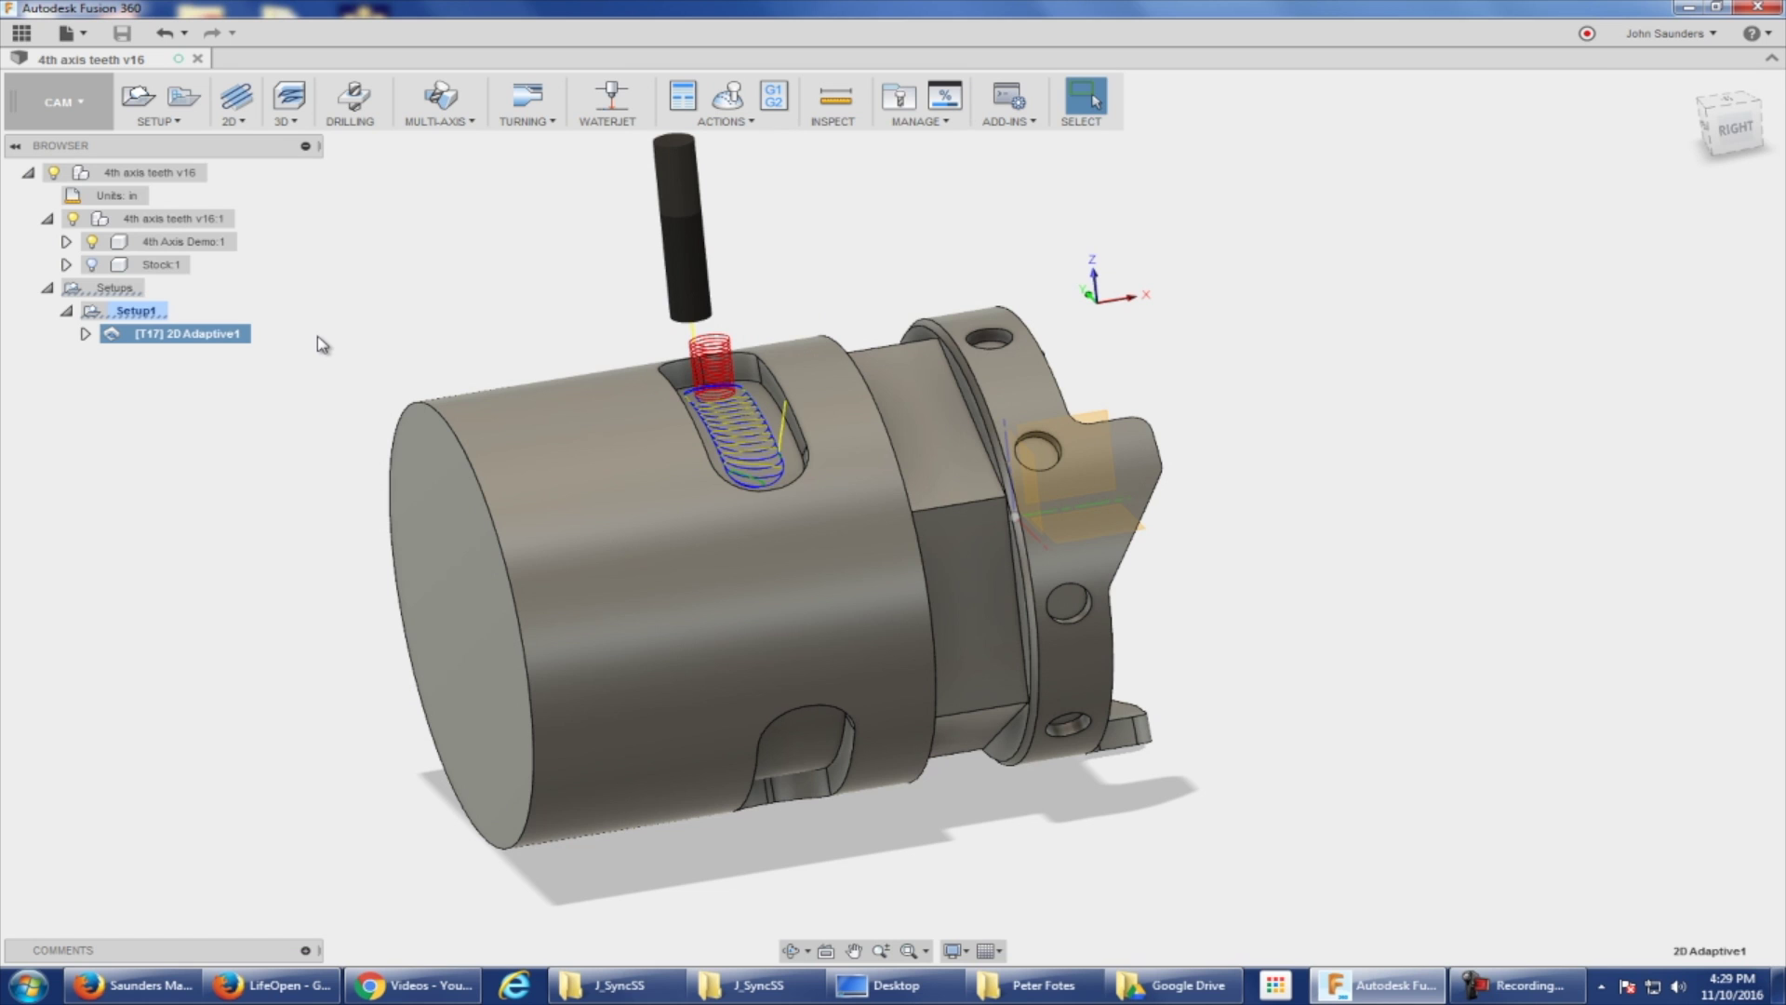
click(247, 314)
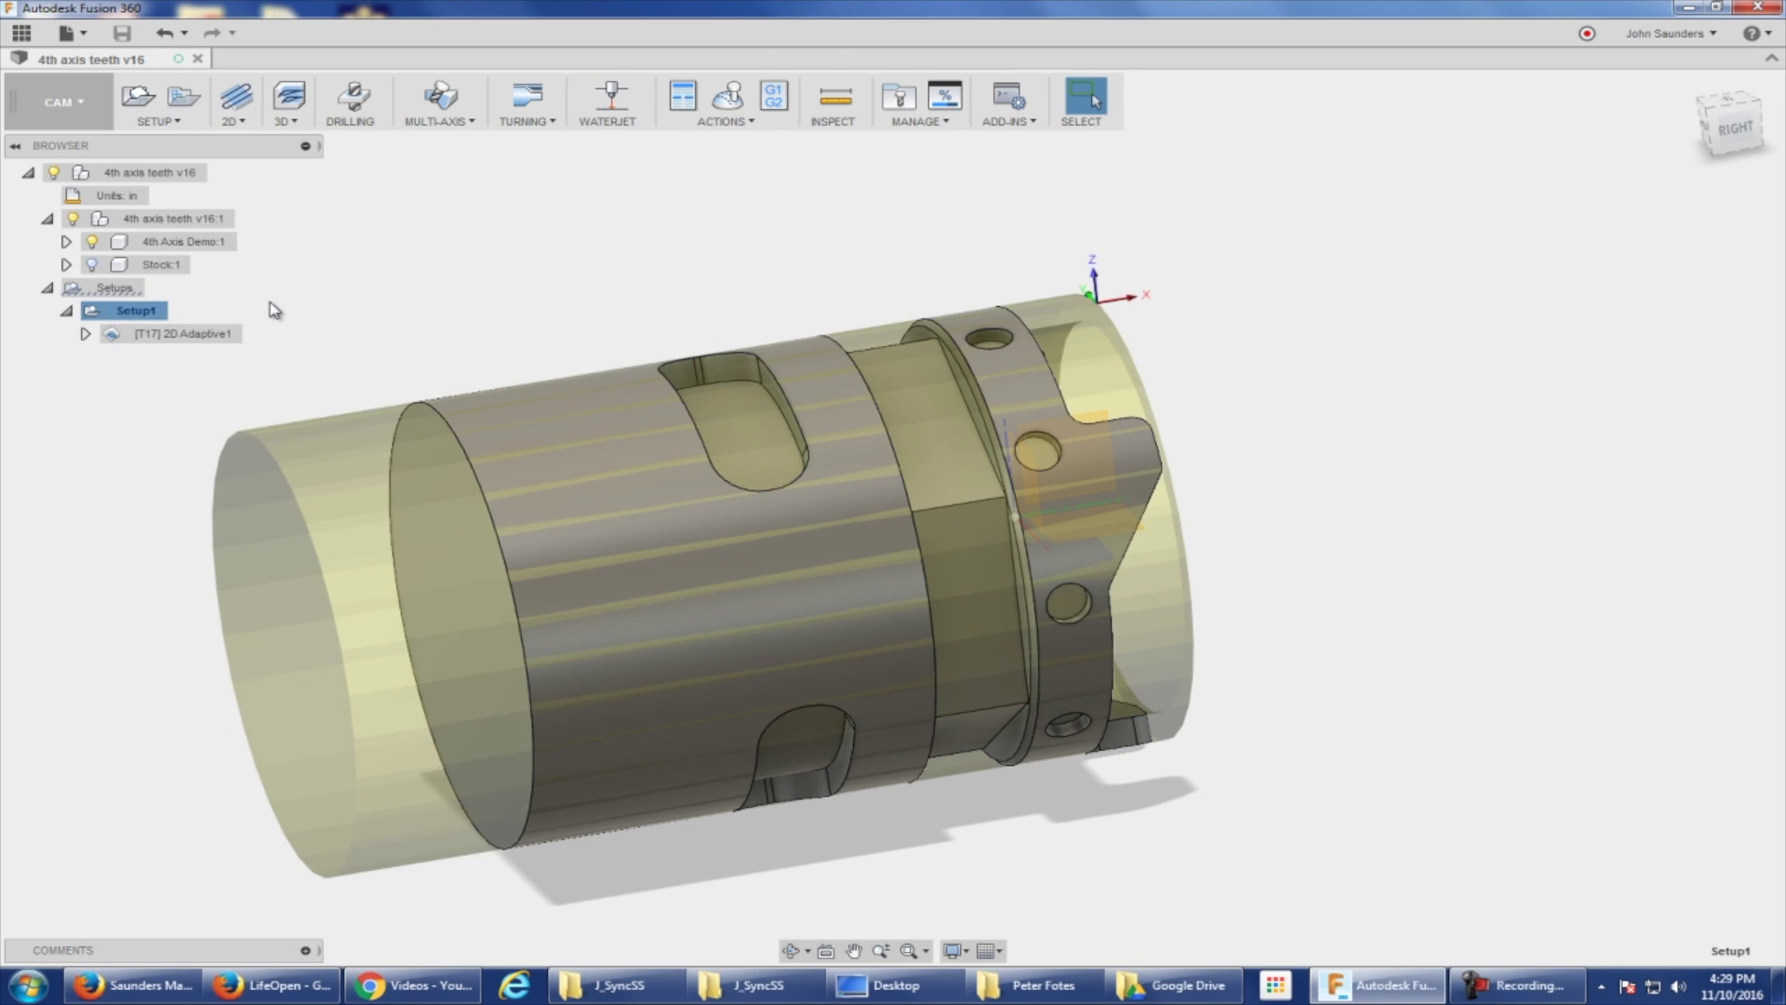
click(177, 333)
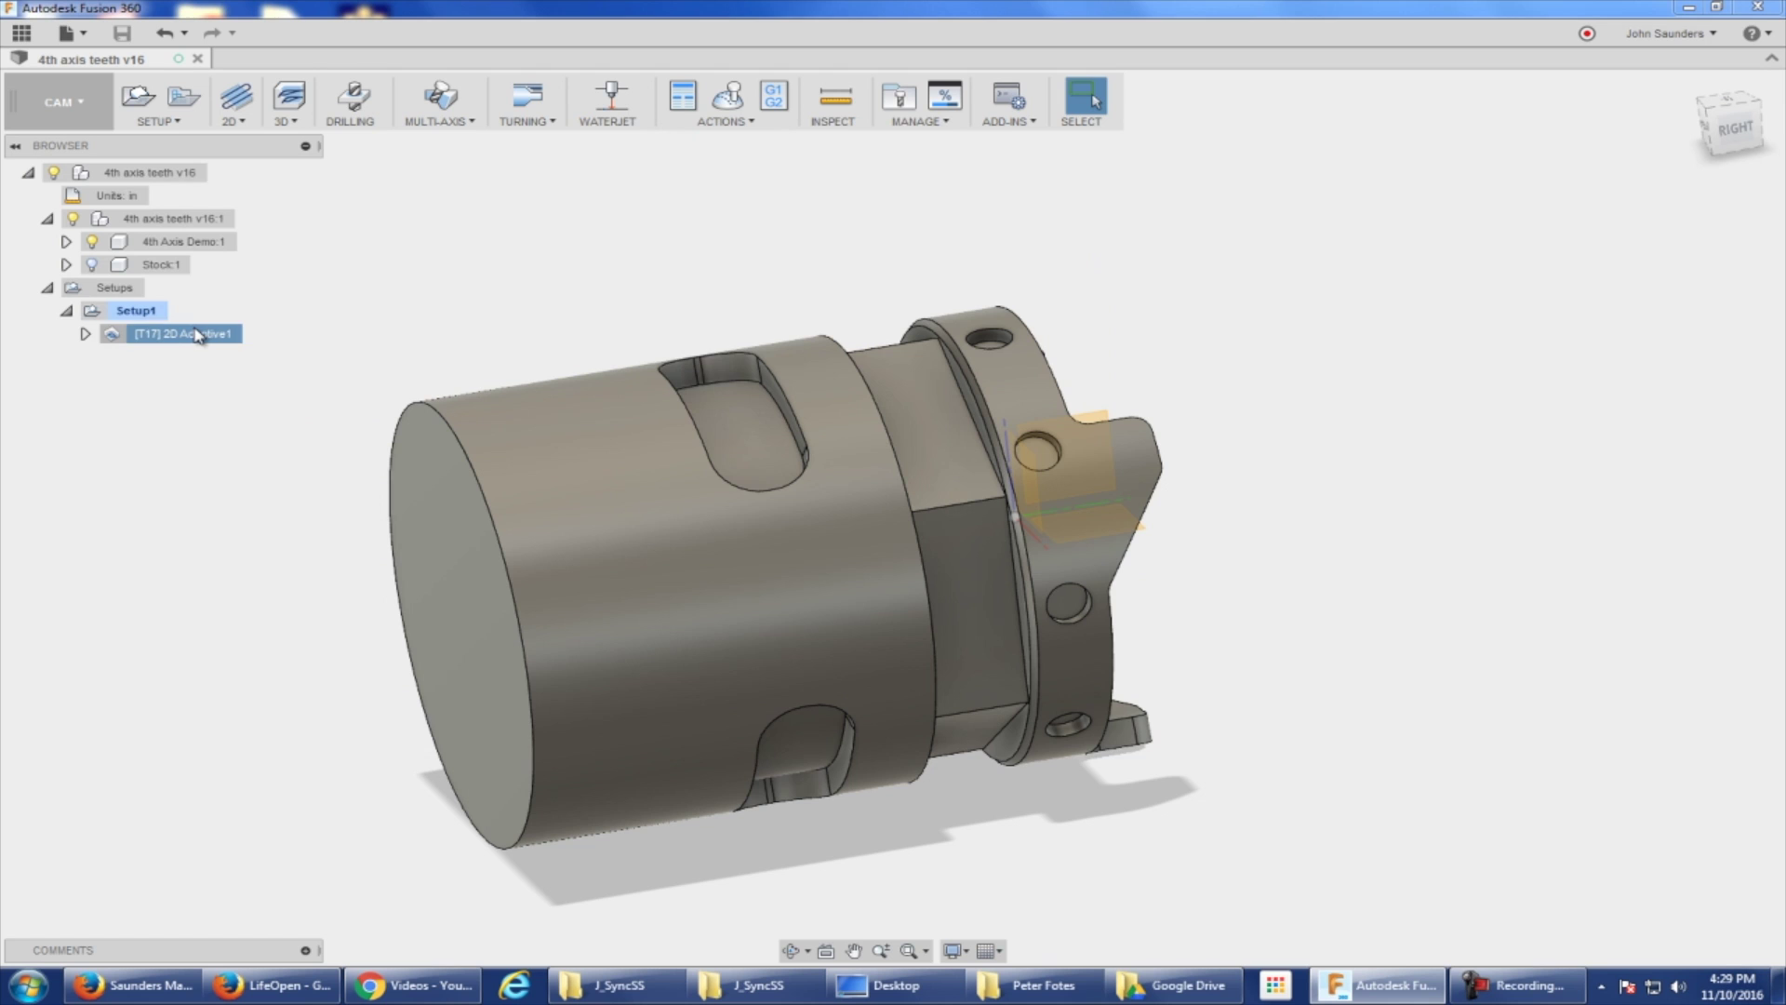
key(Delete)
click(147, 317)
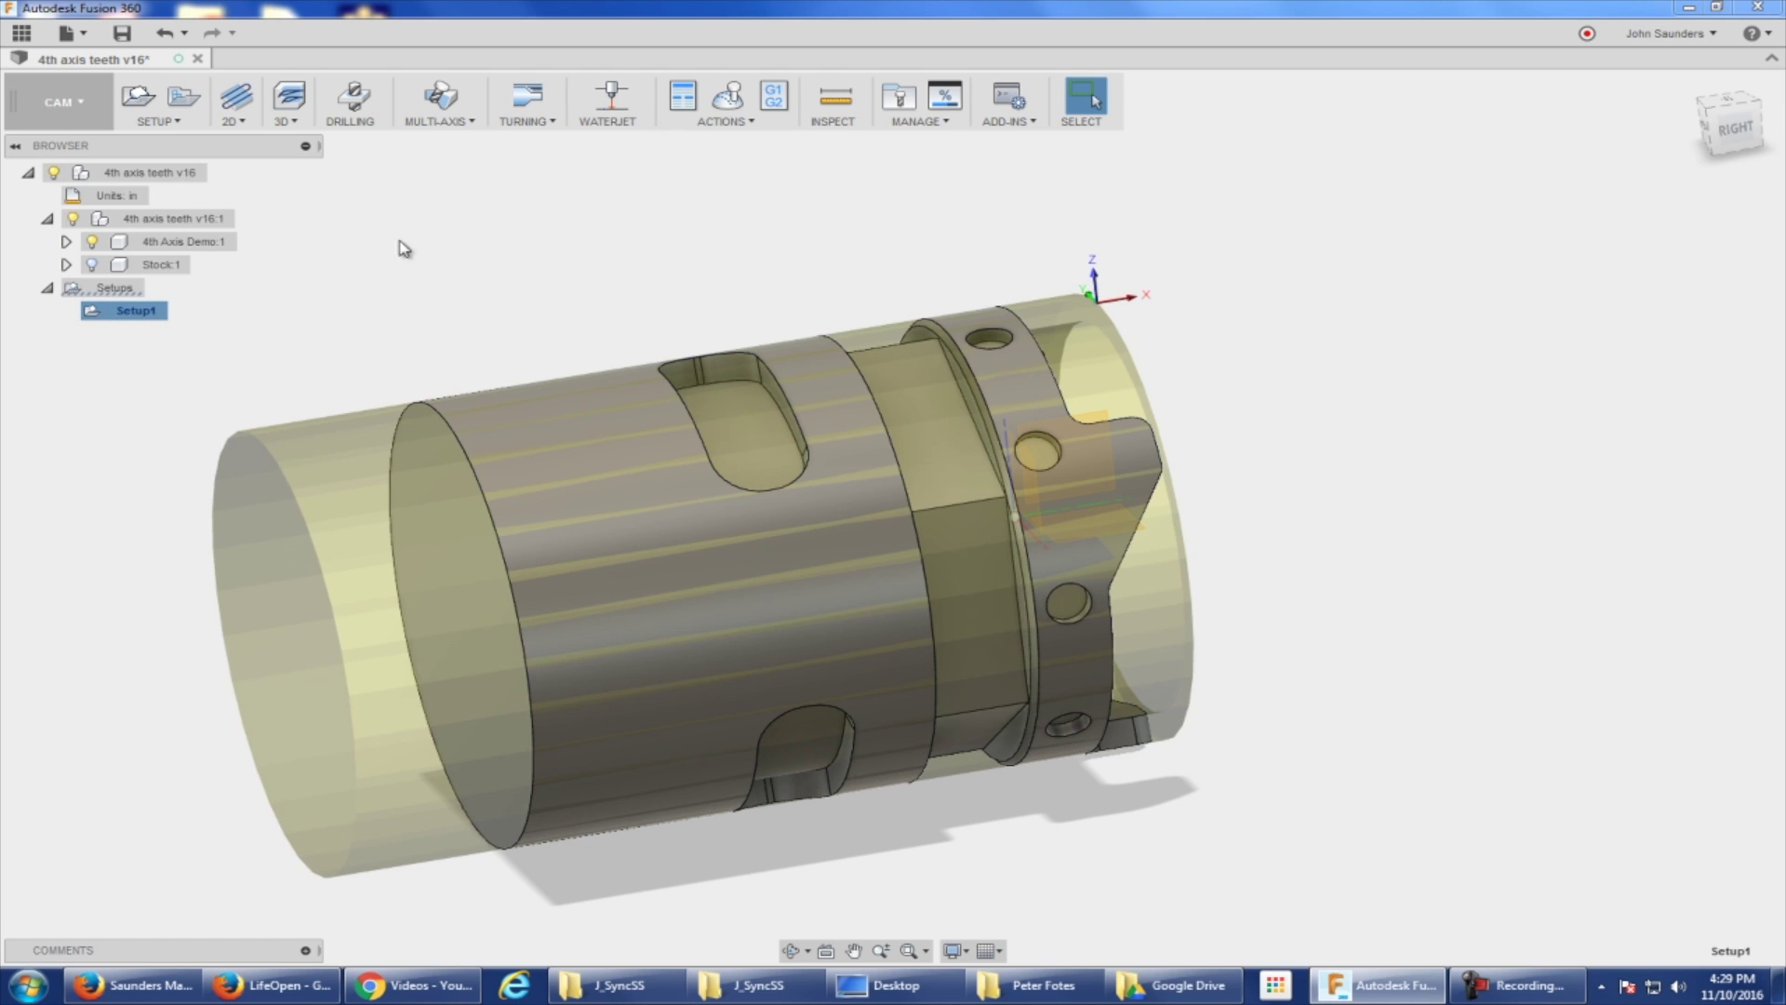
click(245, 130)
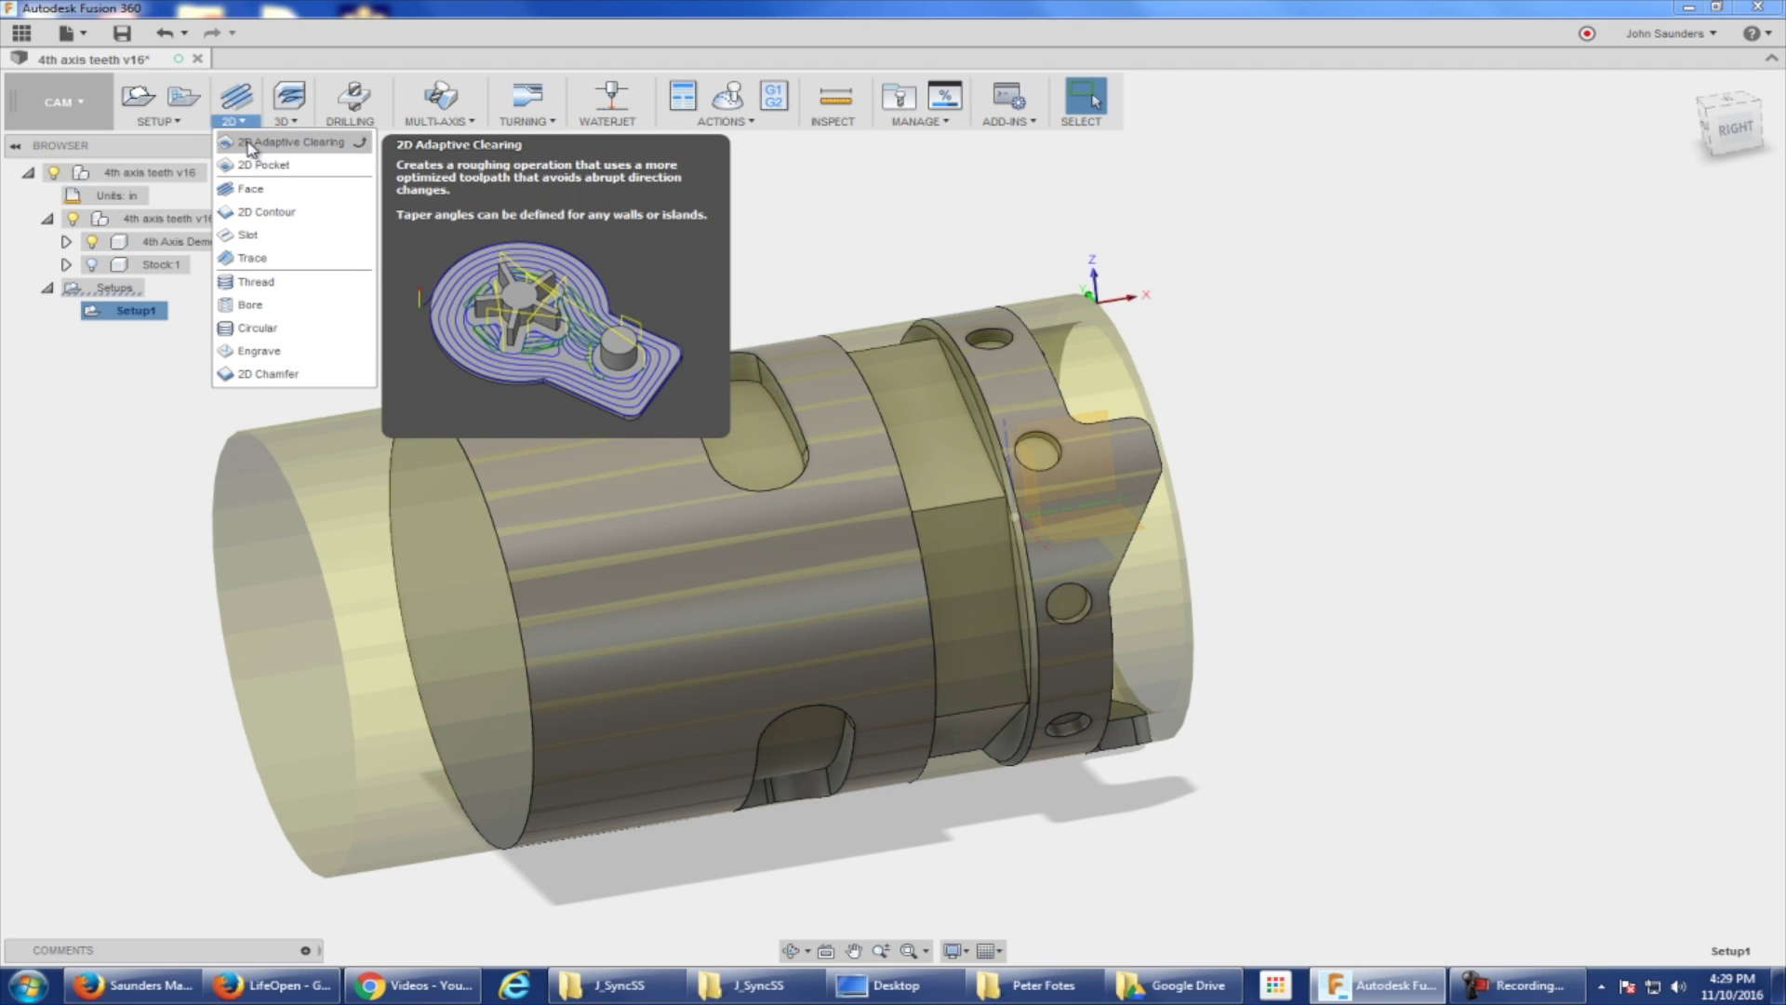
Step: Create a 2D Adaptive Clearing operation using tool 17, the Ø1/8" flat end mill
click(249, 145)
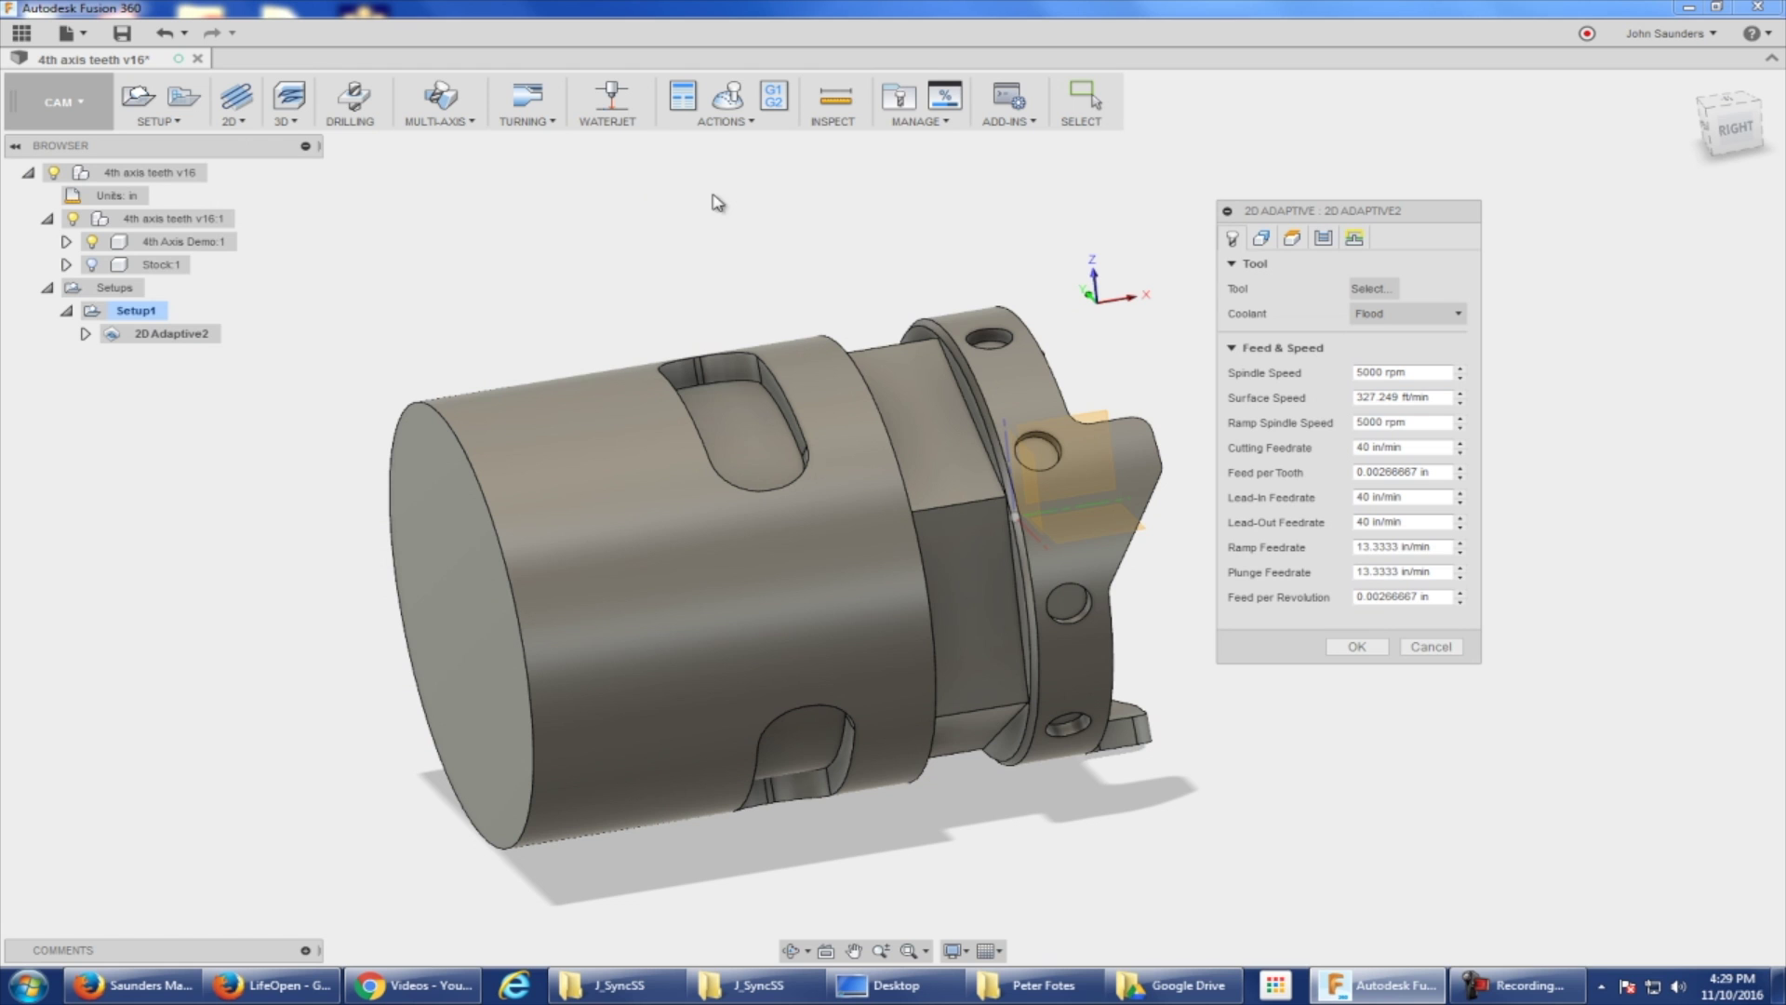
click(1358, 290)
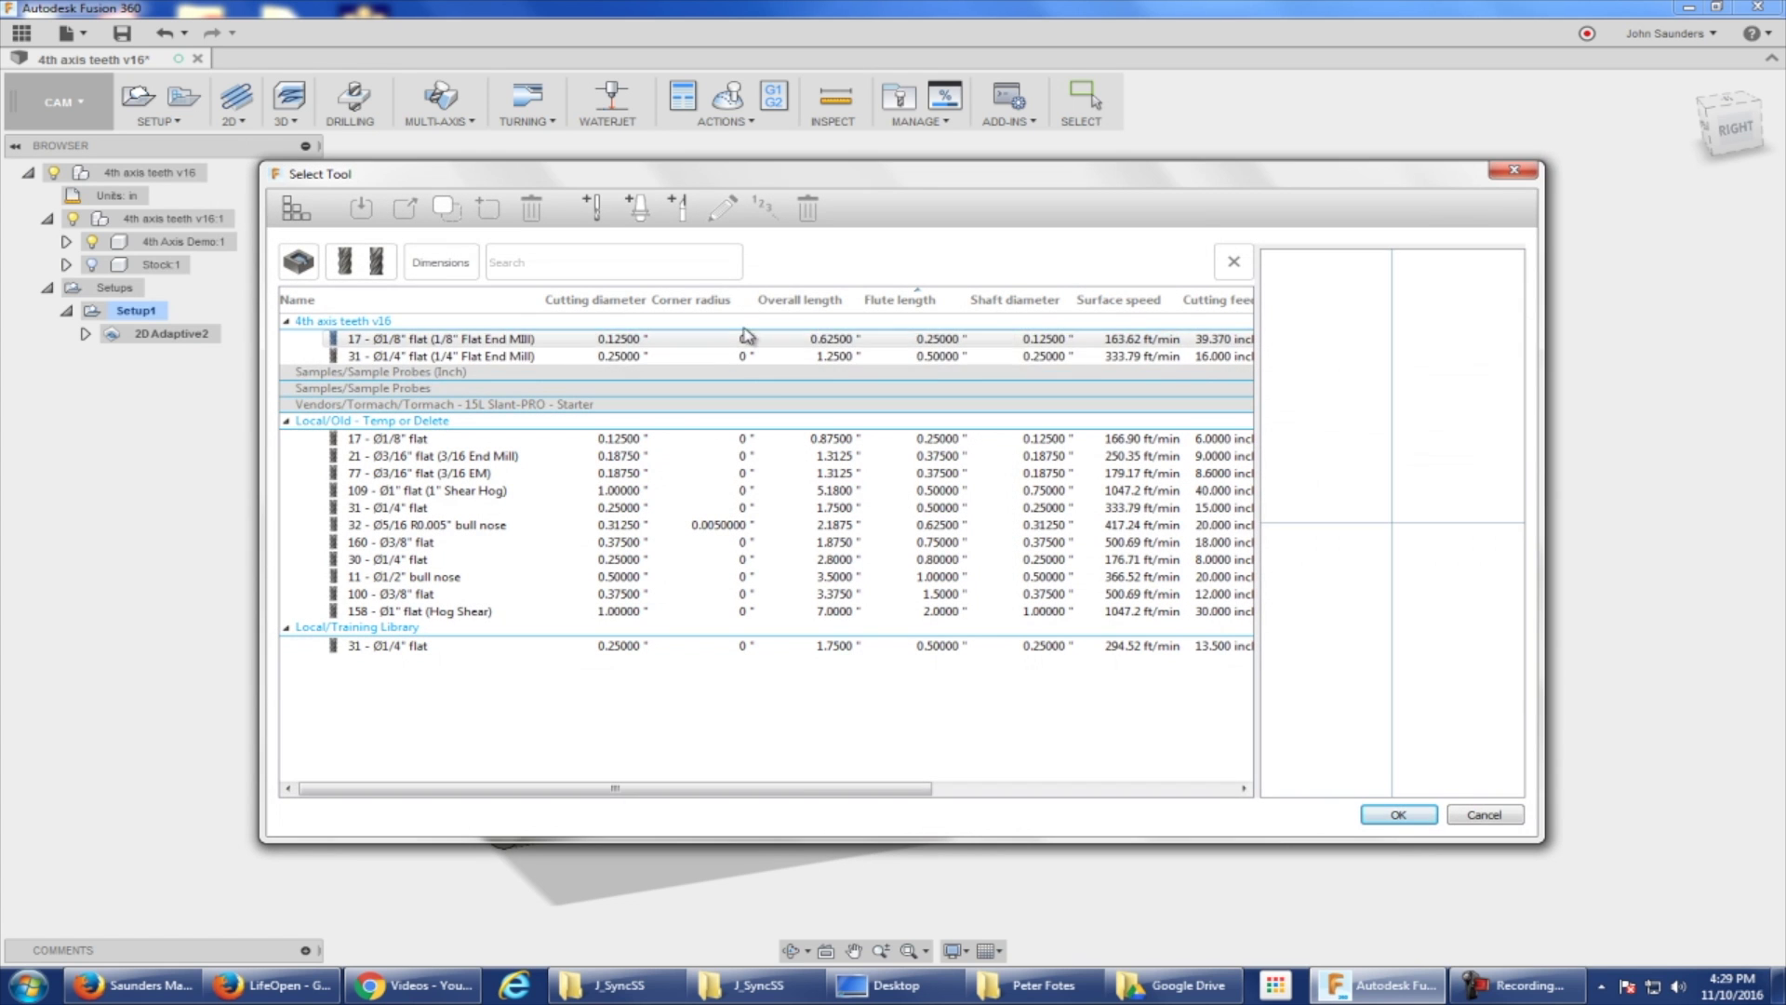
click(414, 341)
double_click(415, 346)
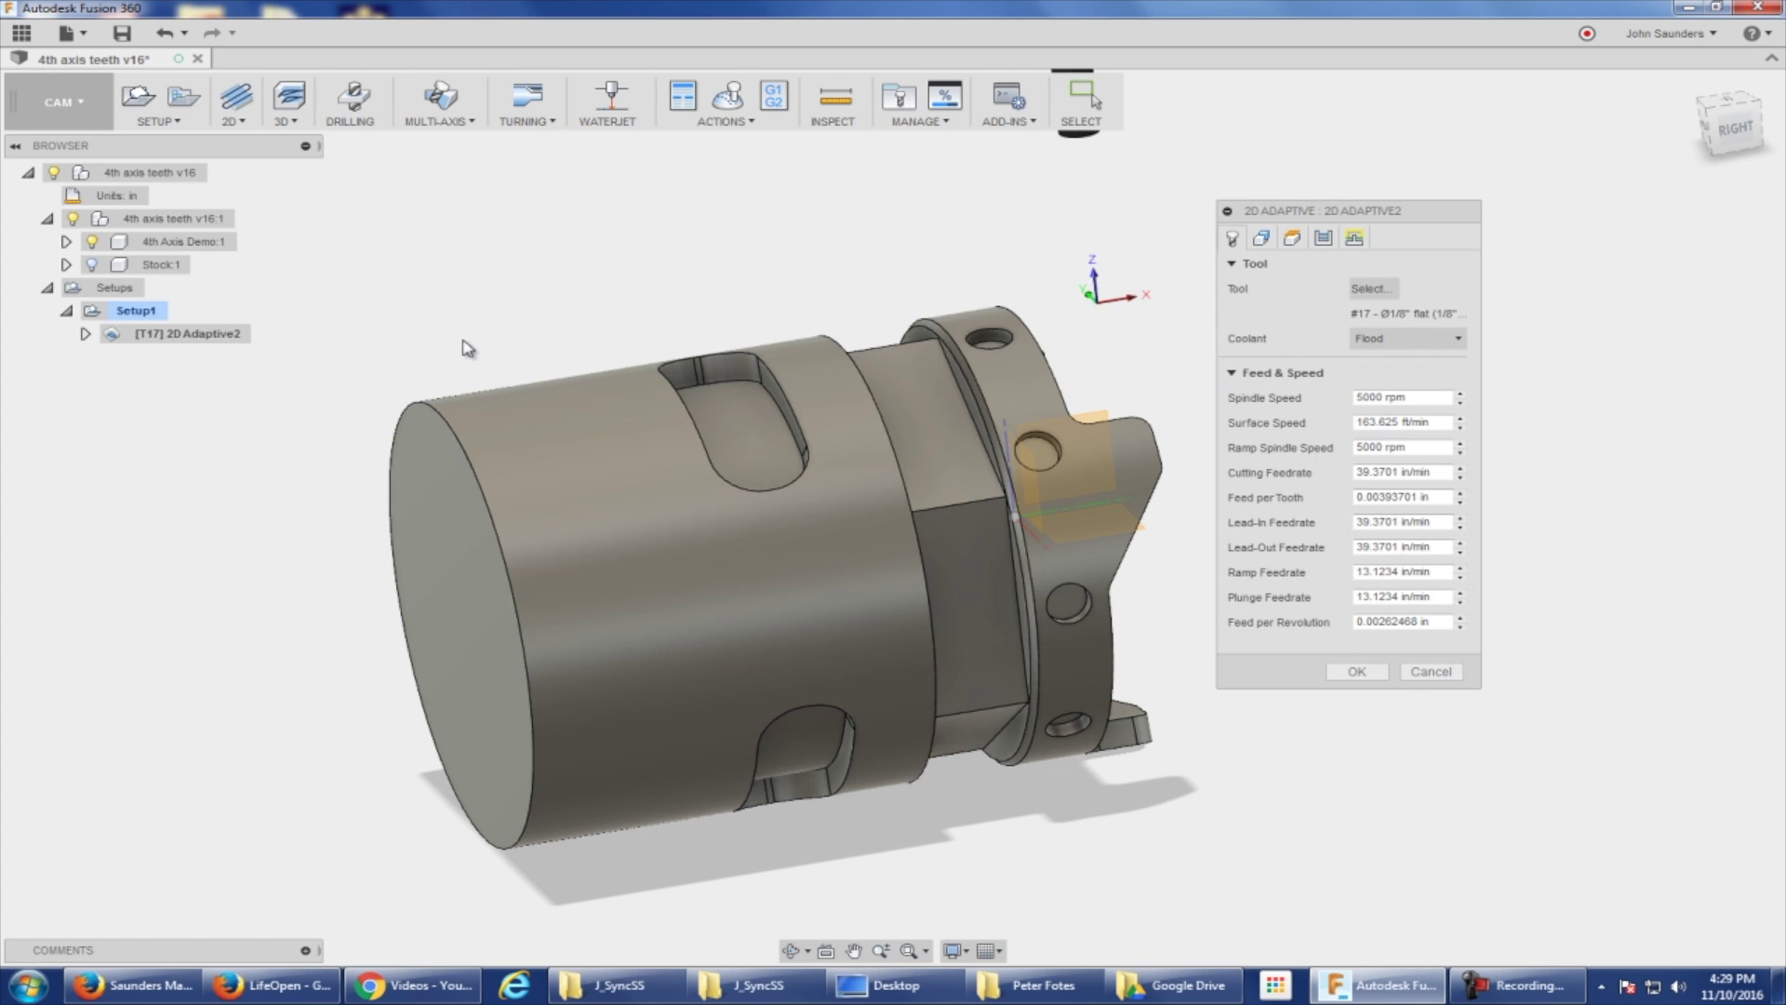
click(1265, 240)
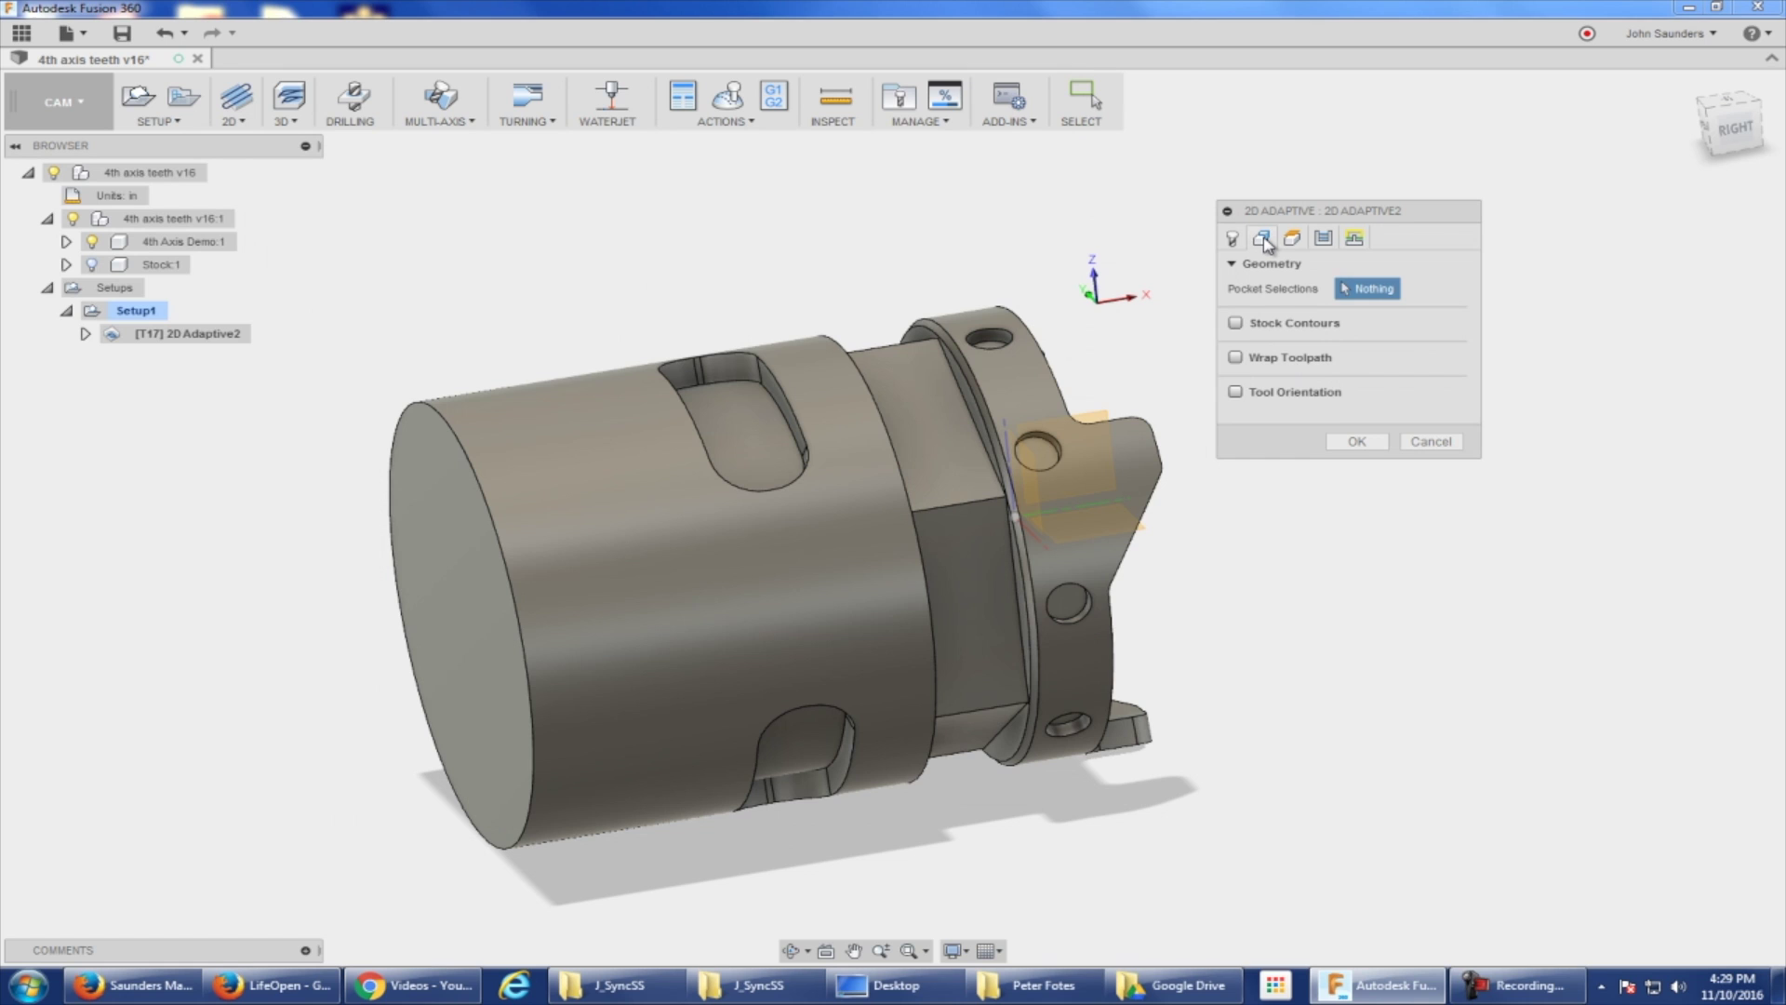
Step: Wrap onto the 0.75 in cylinder face, chain the slot edge as pocket, and disable Stock to Leave
click(1236, 357)
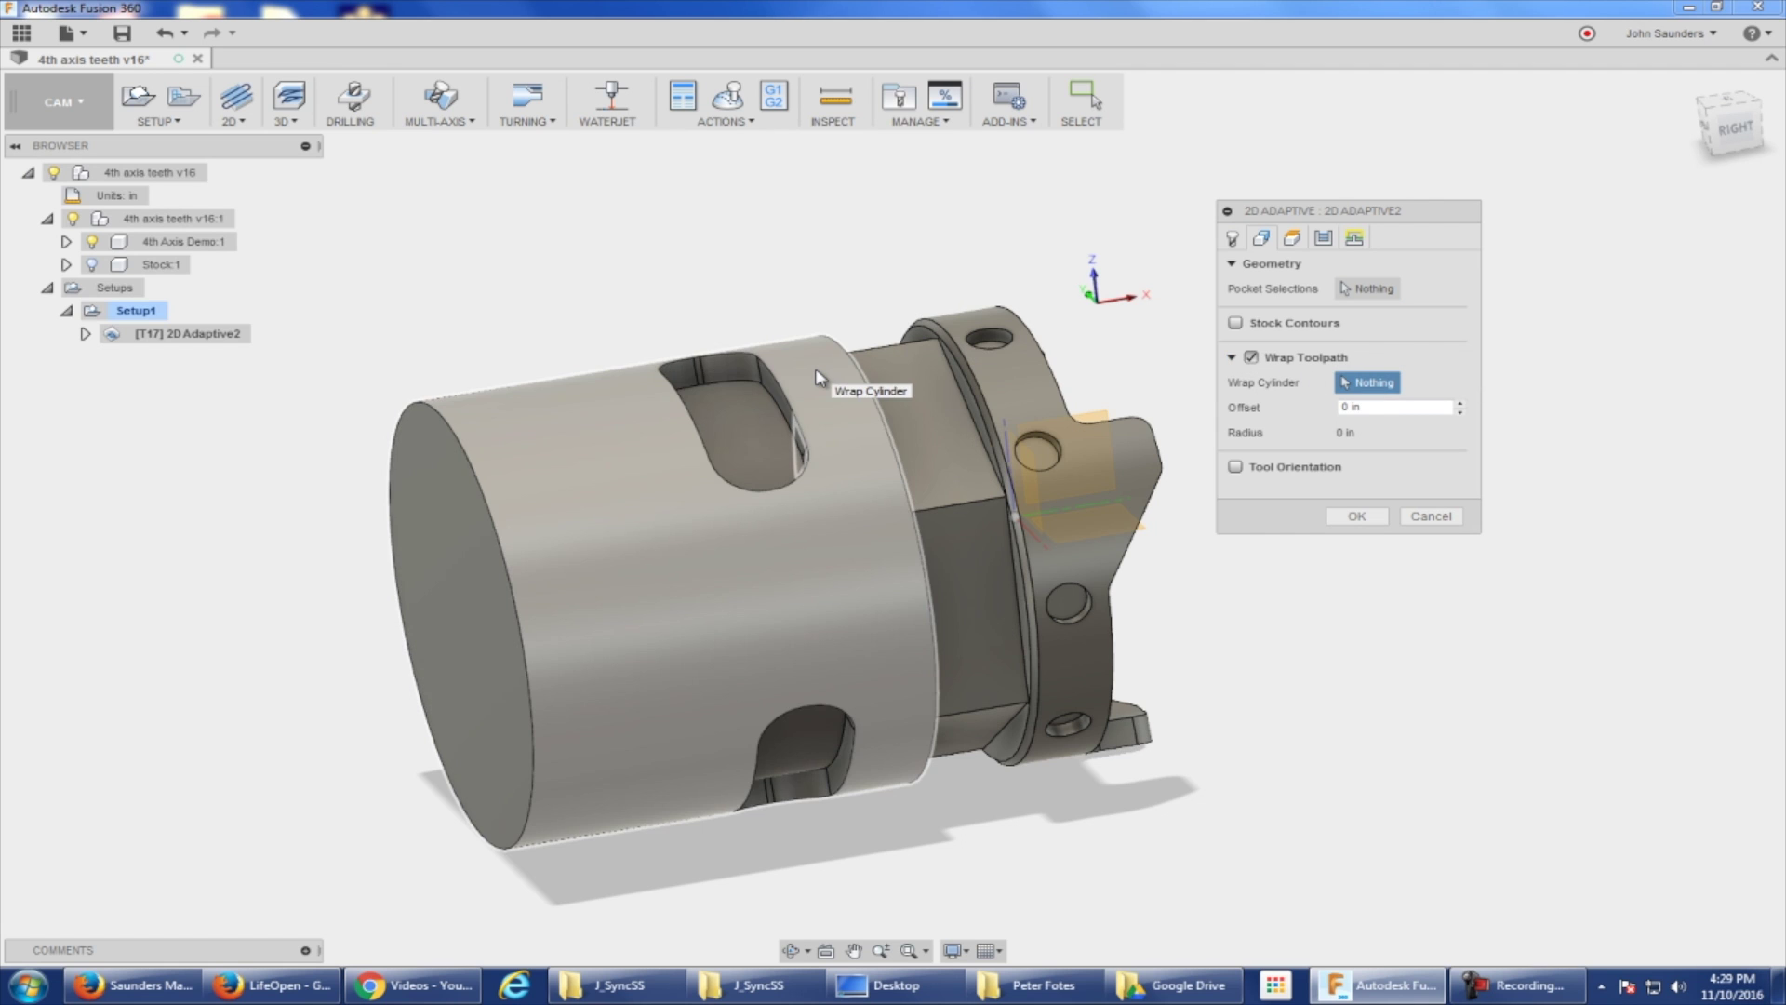
click(819, 377)
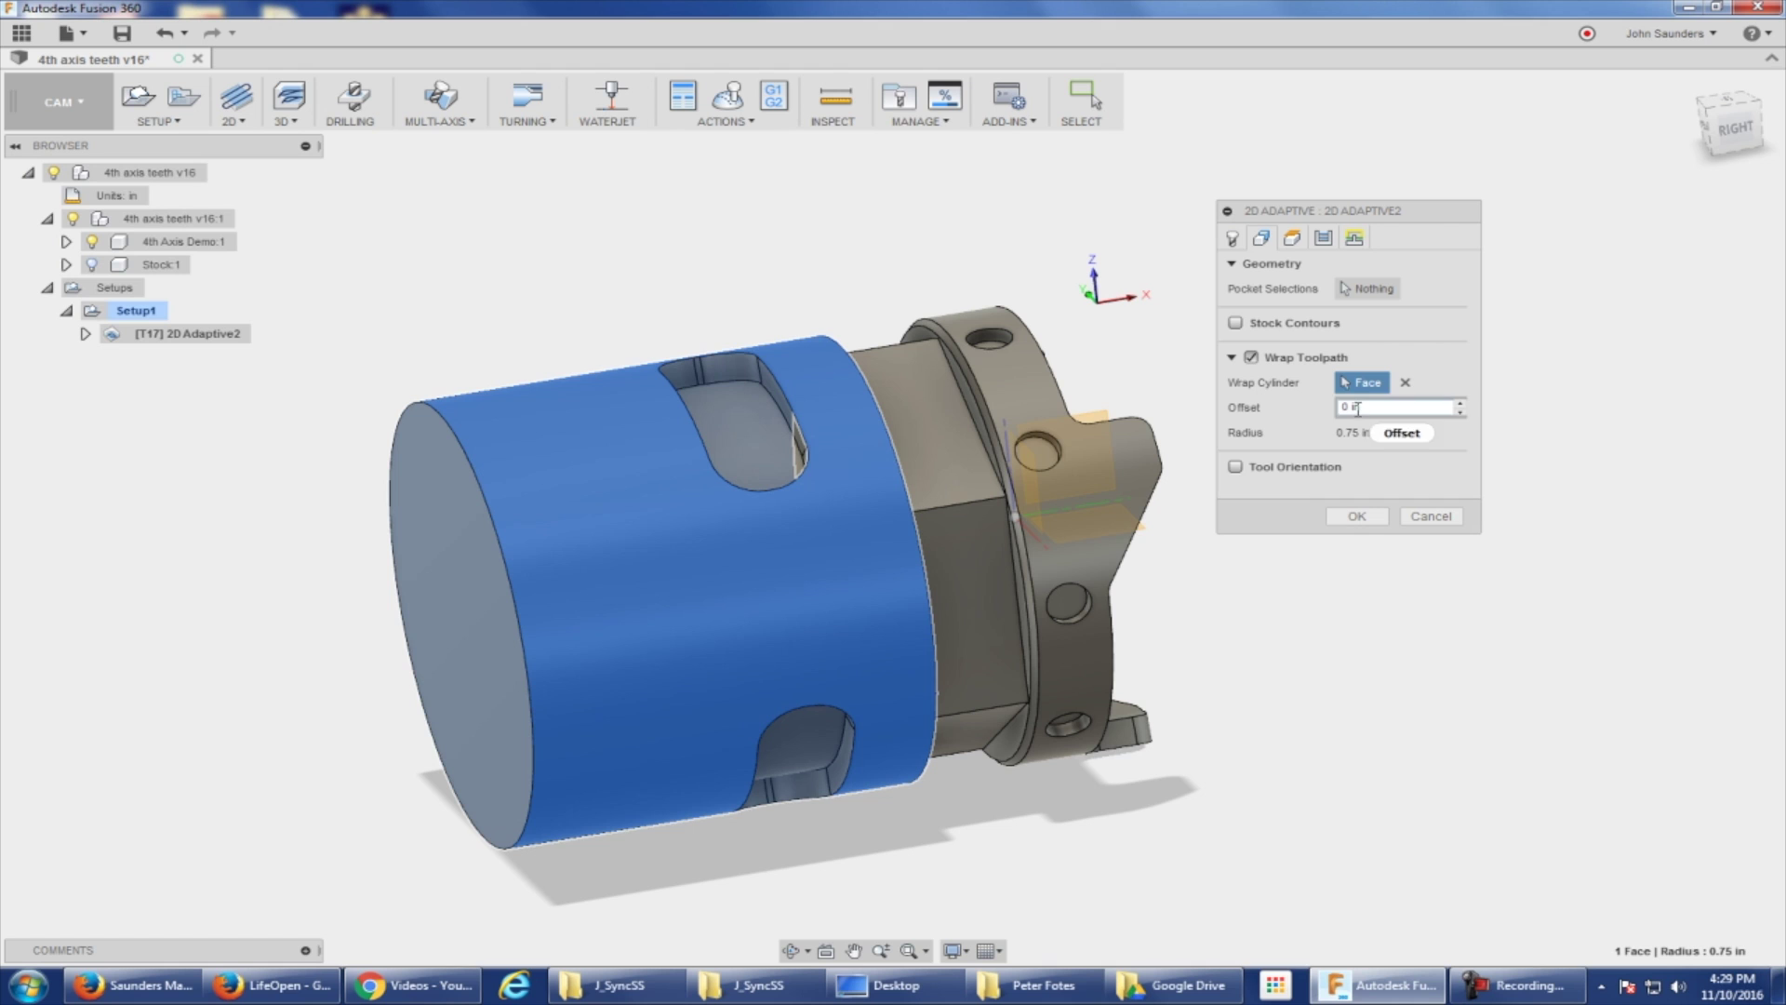
click(1369, 289)
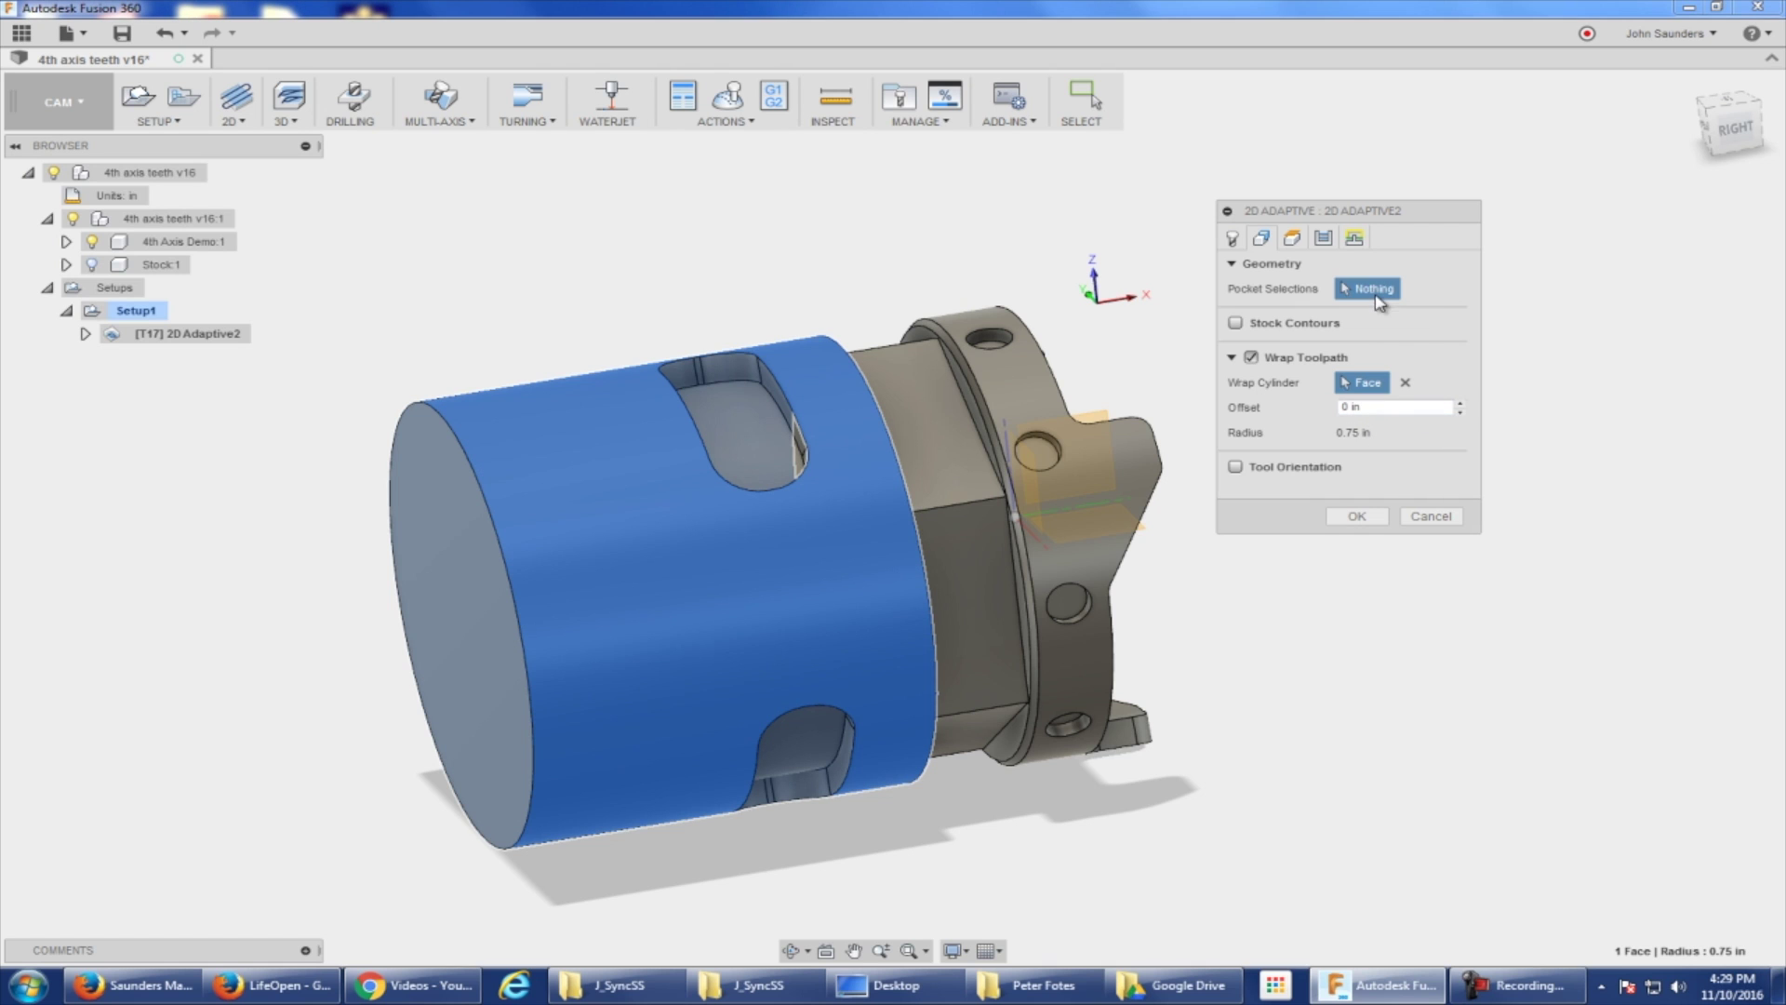
click(745, 379)
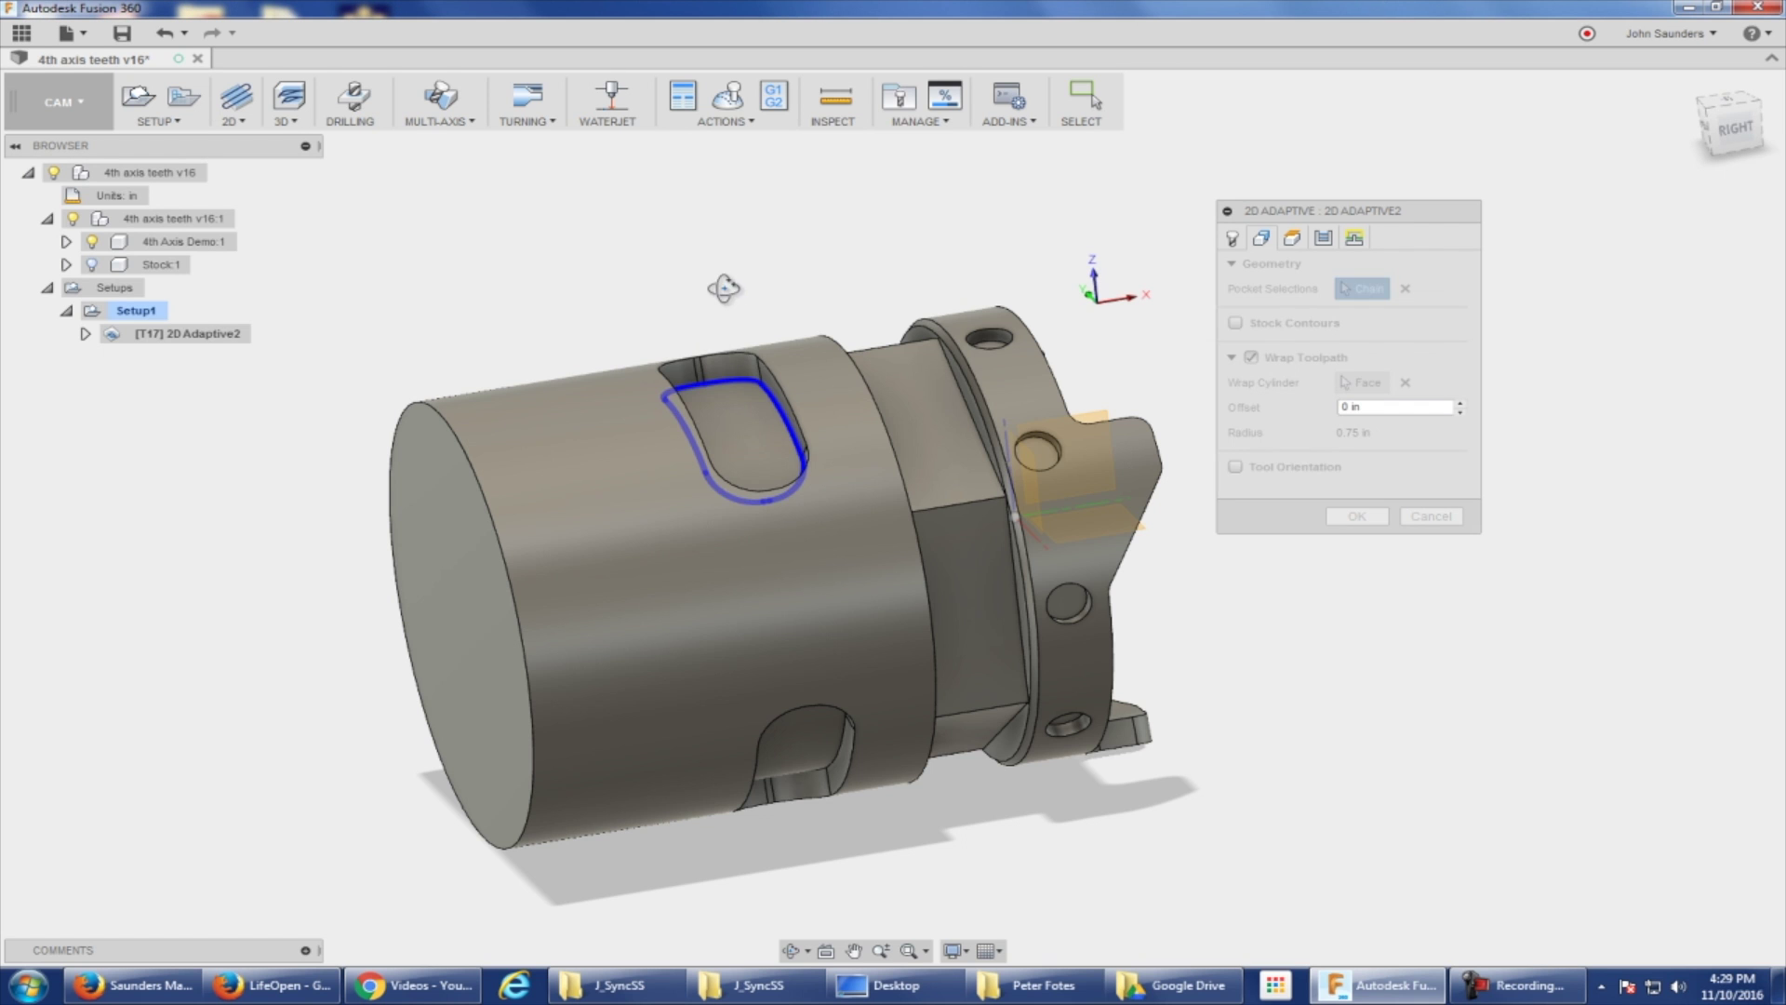
scroll(735, 362, up, 3)
middle_drag(712, 322, 724, 270)
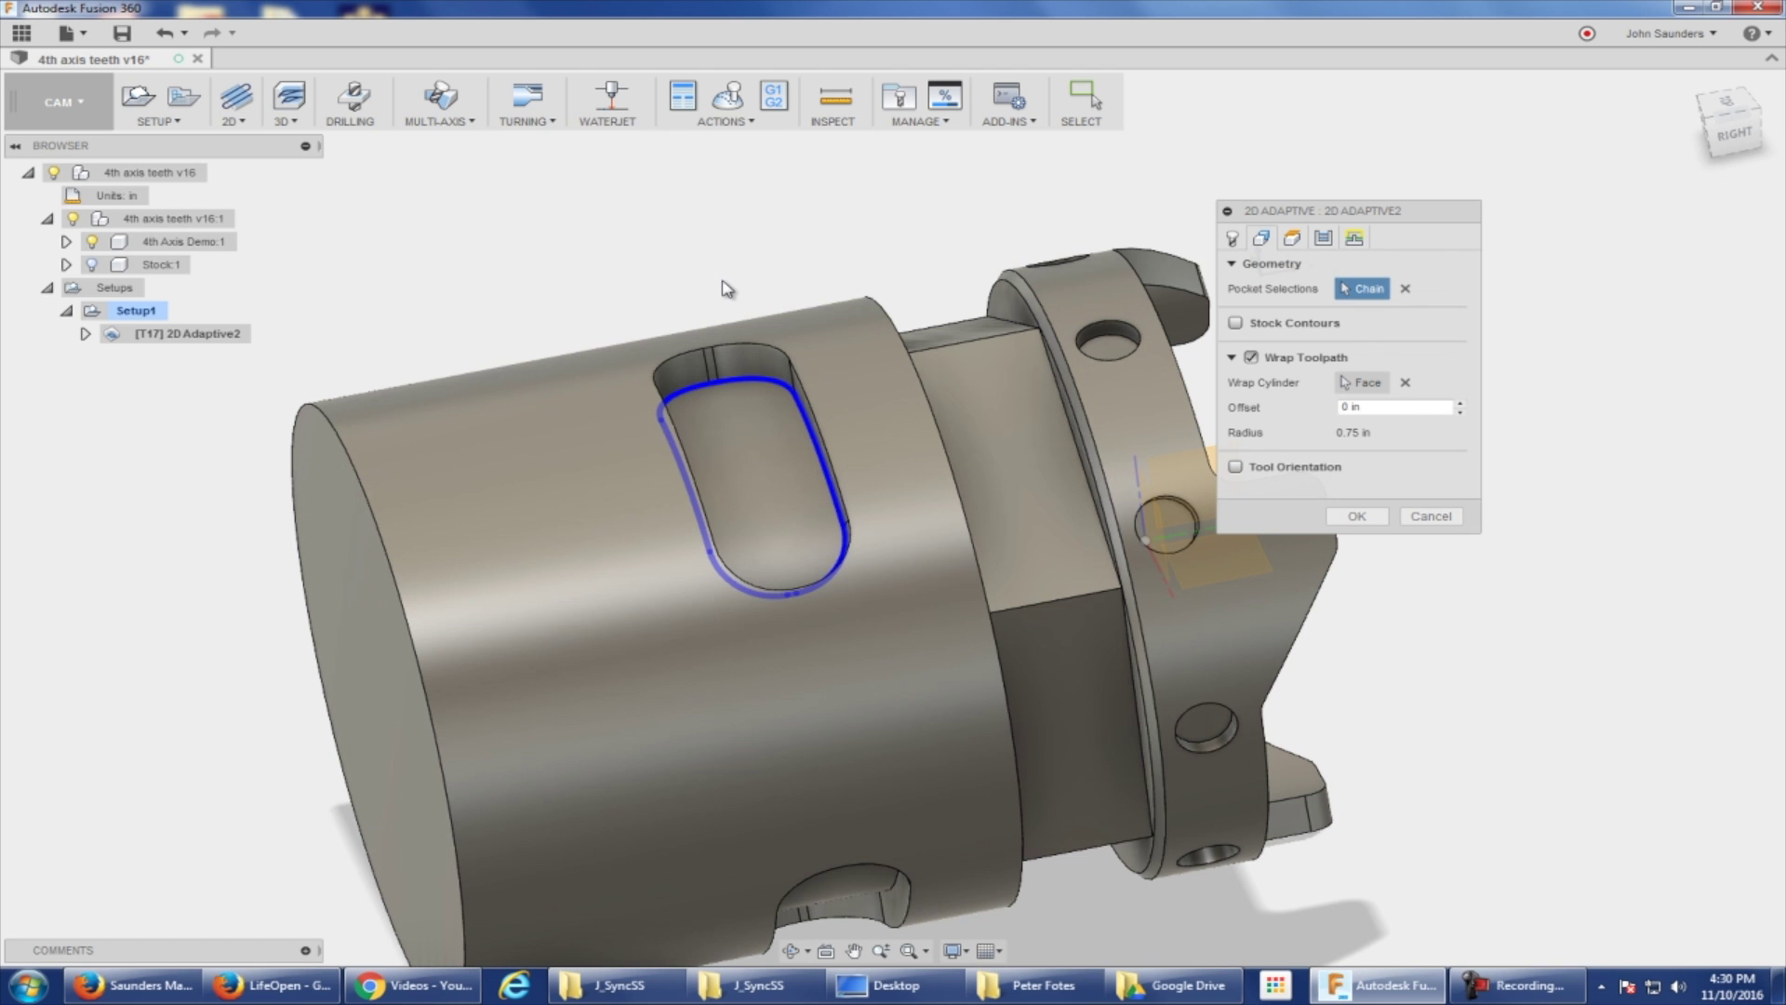
mouse_move(727, 286)
shift+middle_down()
mouse_move(722, 271)
mouse_move(702, 299)
mouse_move(714, 271)
shift+middle_up()
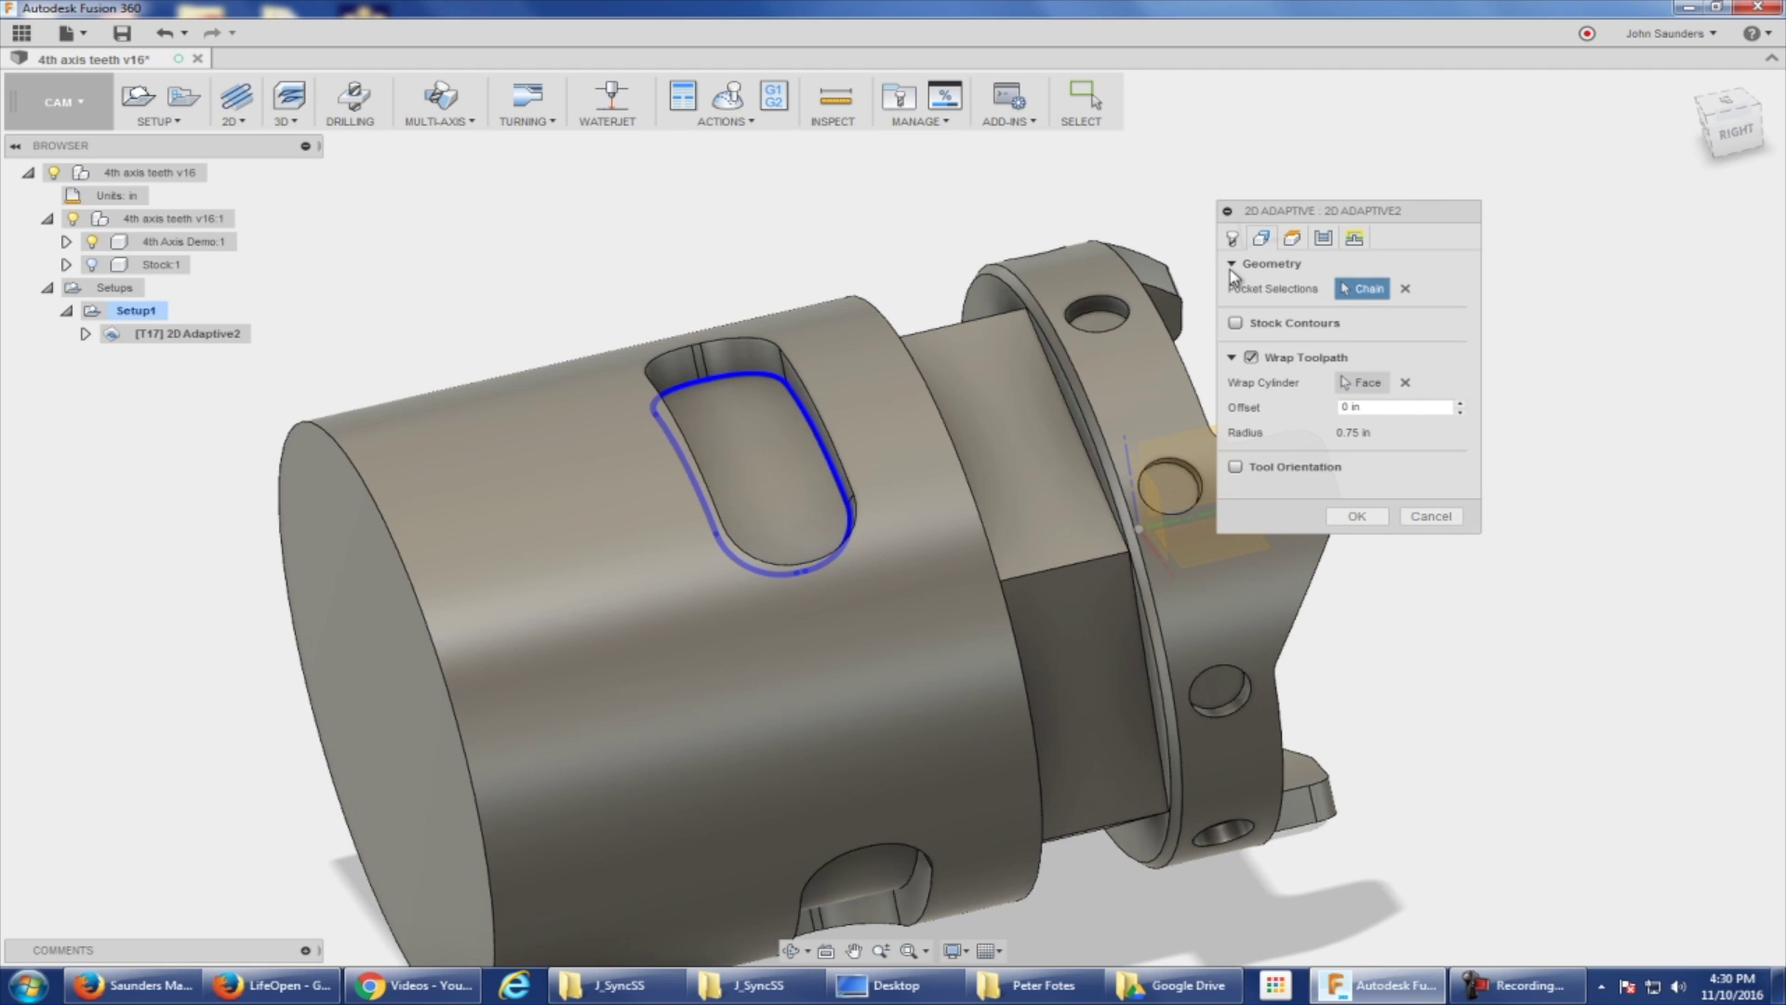
click(1323, 239)
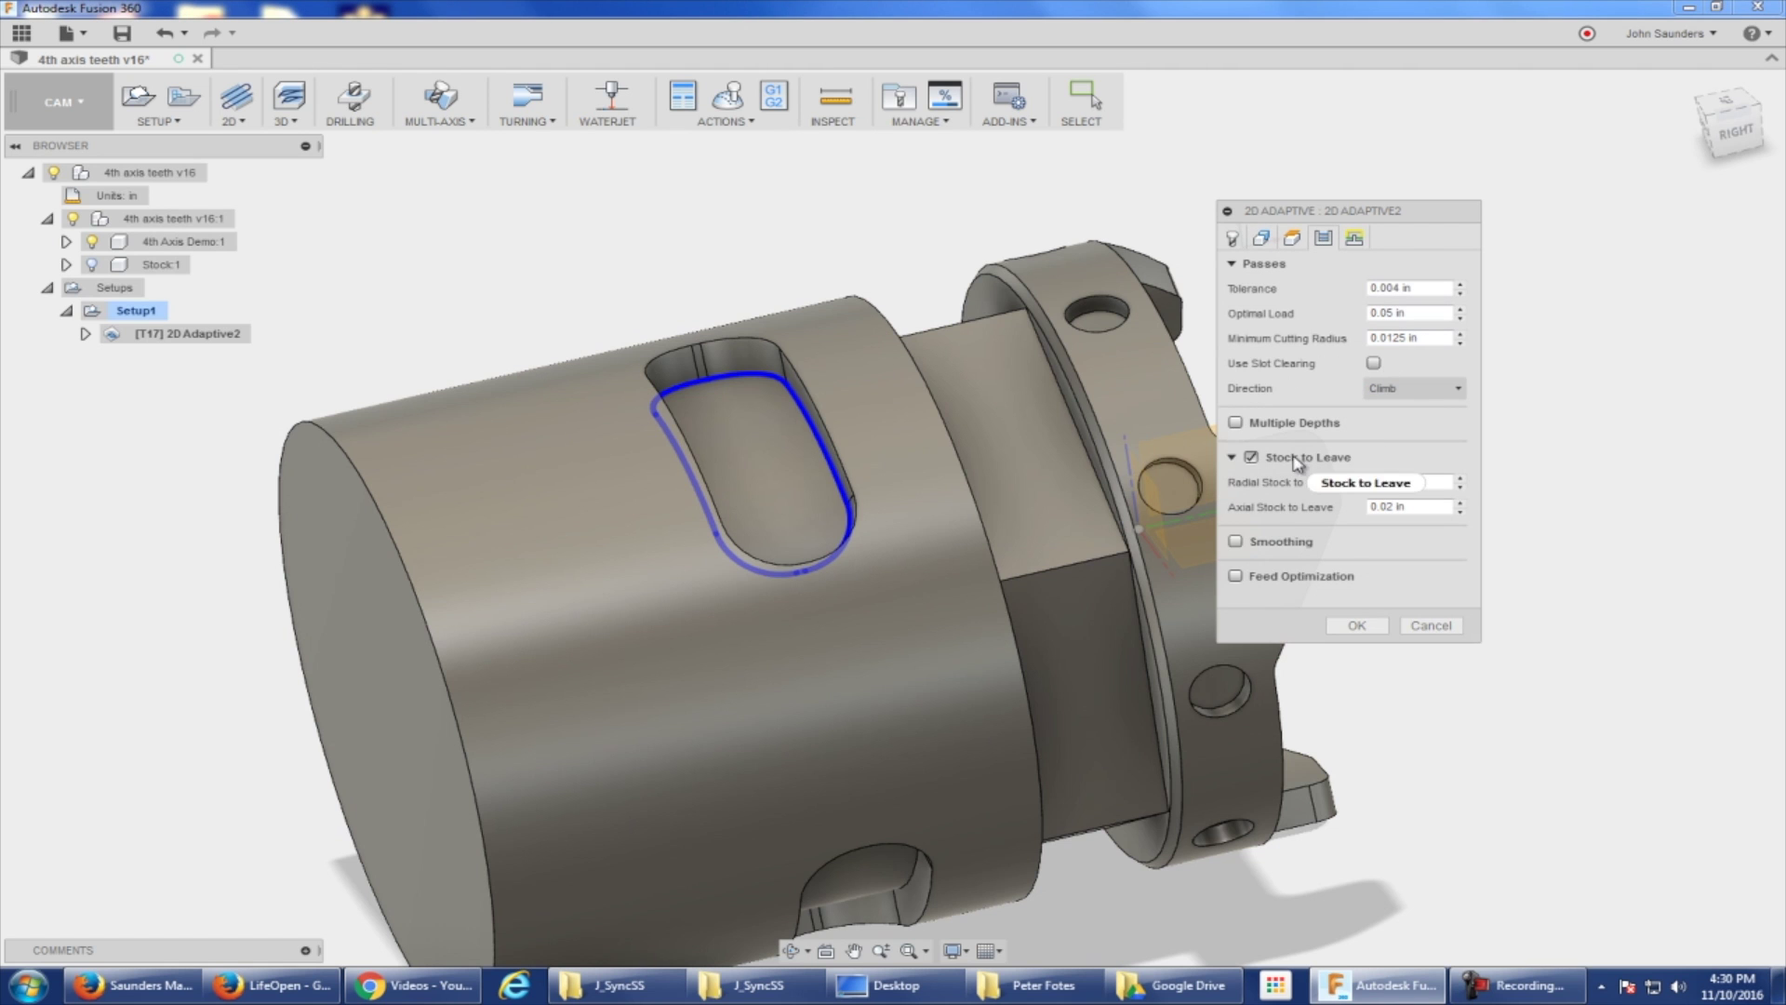
click(1252, 457)
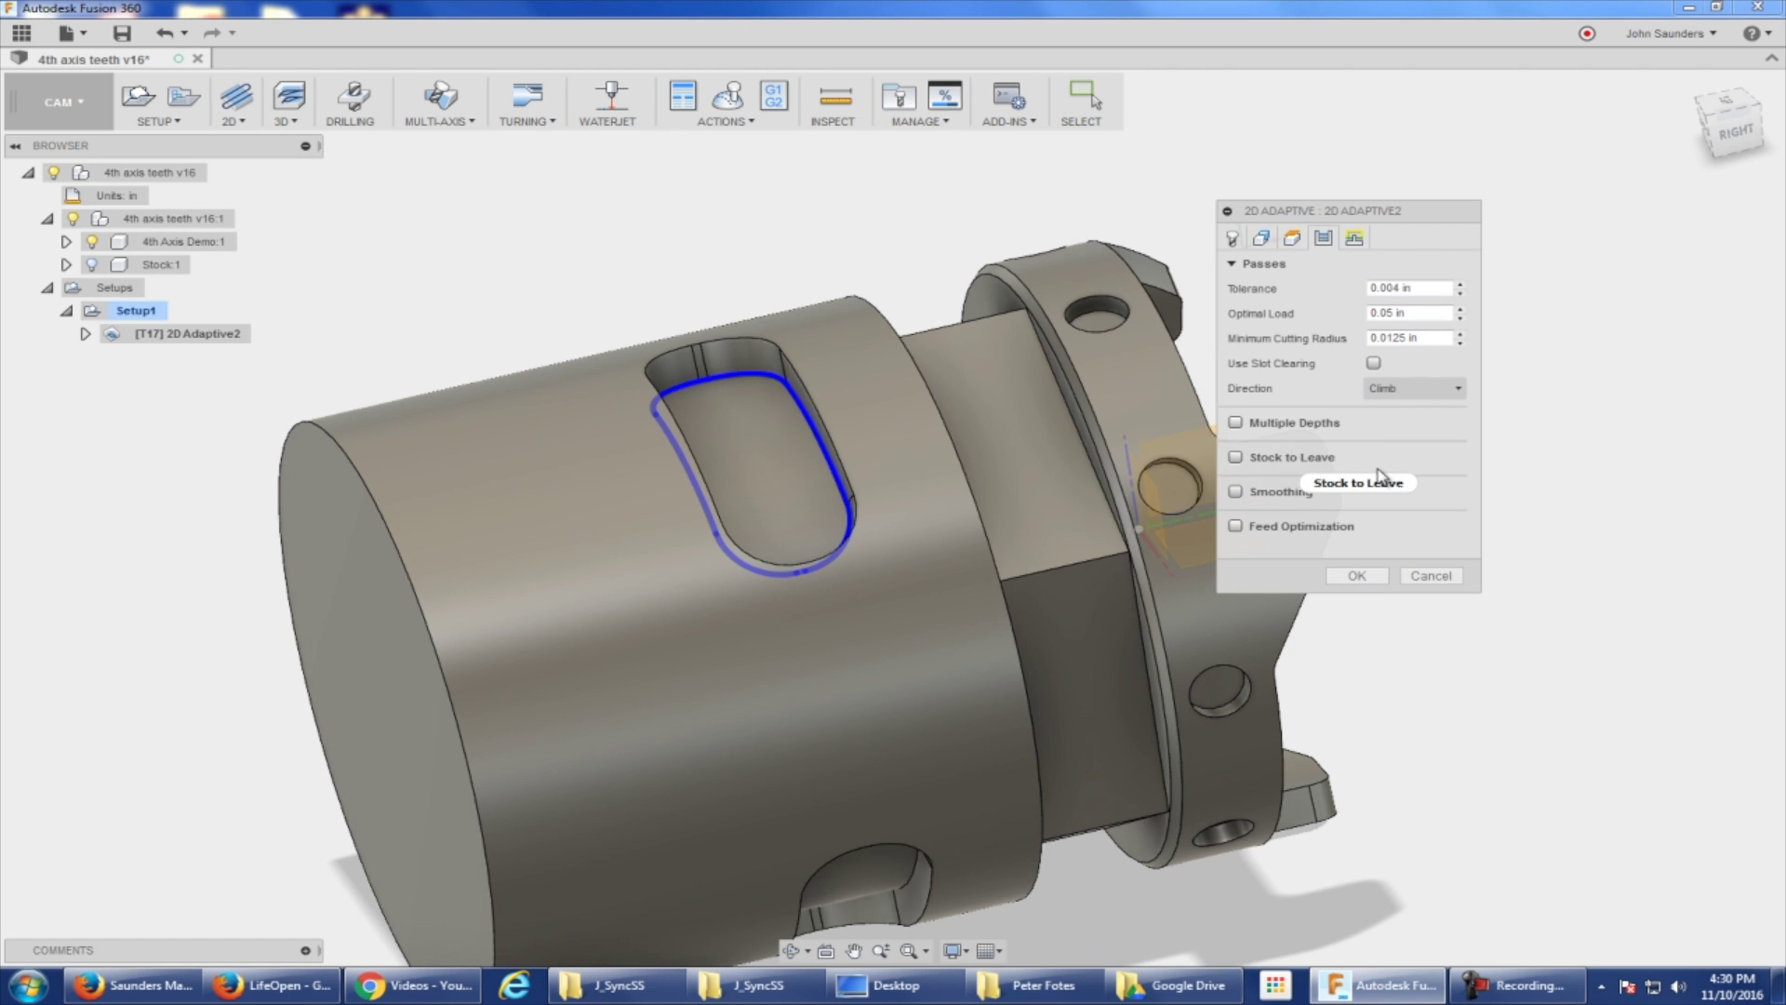
Step: Generate the wrapped 2D Adaptive2 toolpath in the slot and reopen it for editing
click(1357, 576)
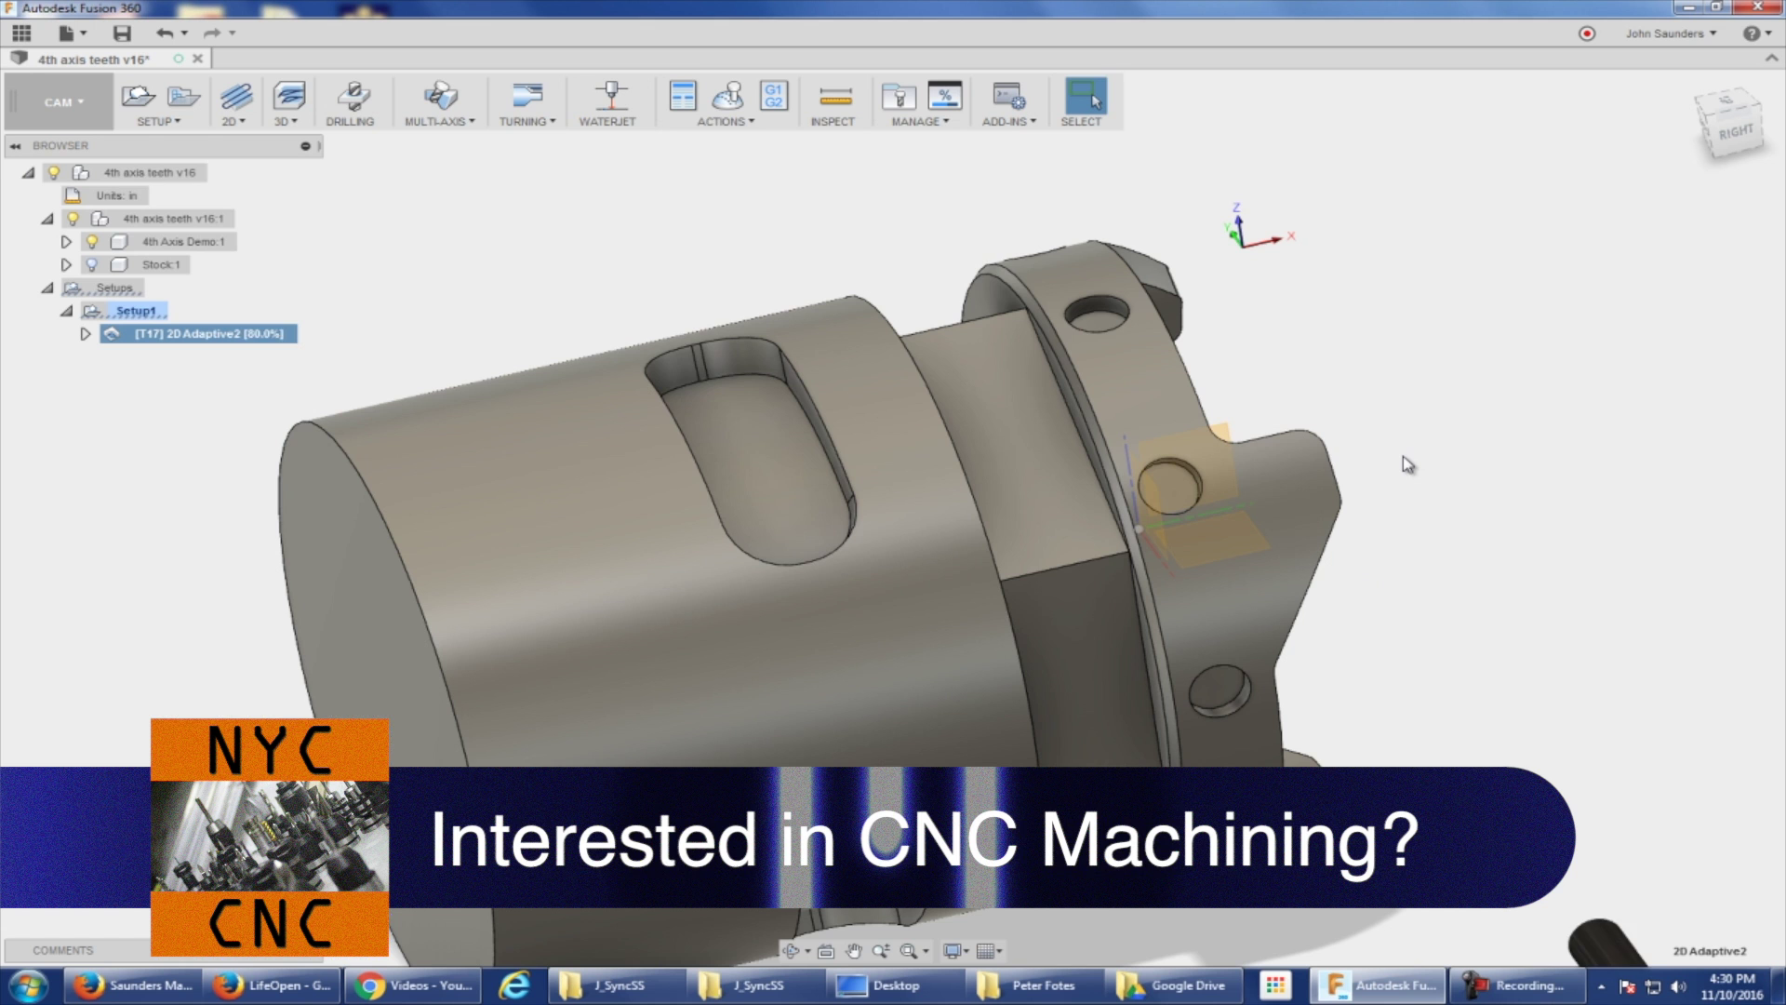
scroll(1406, 463, down, 5)
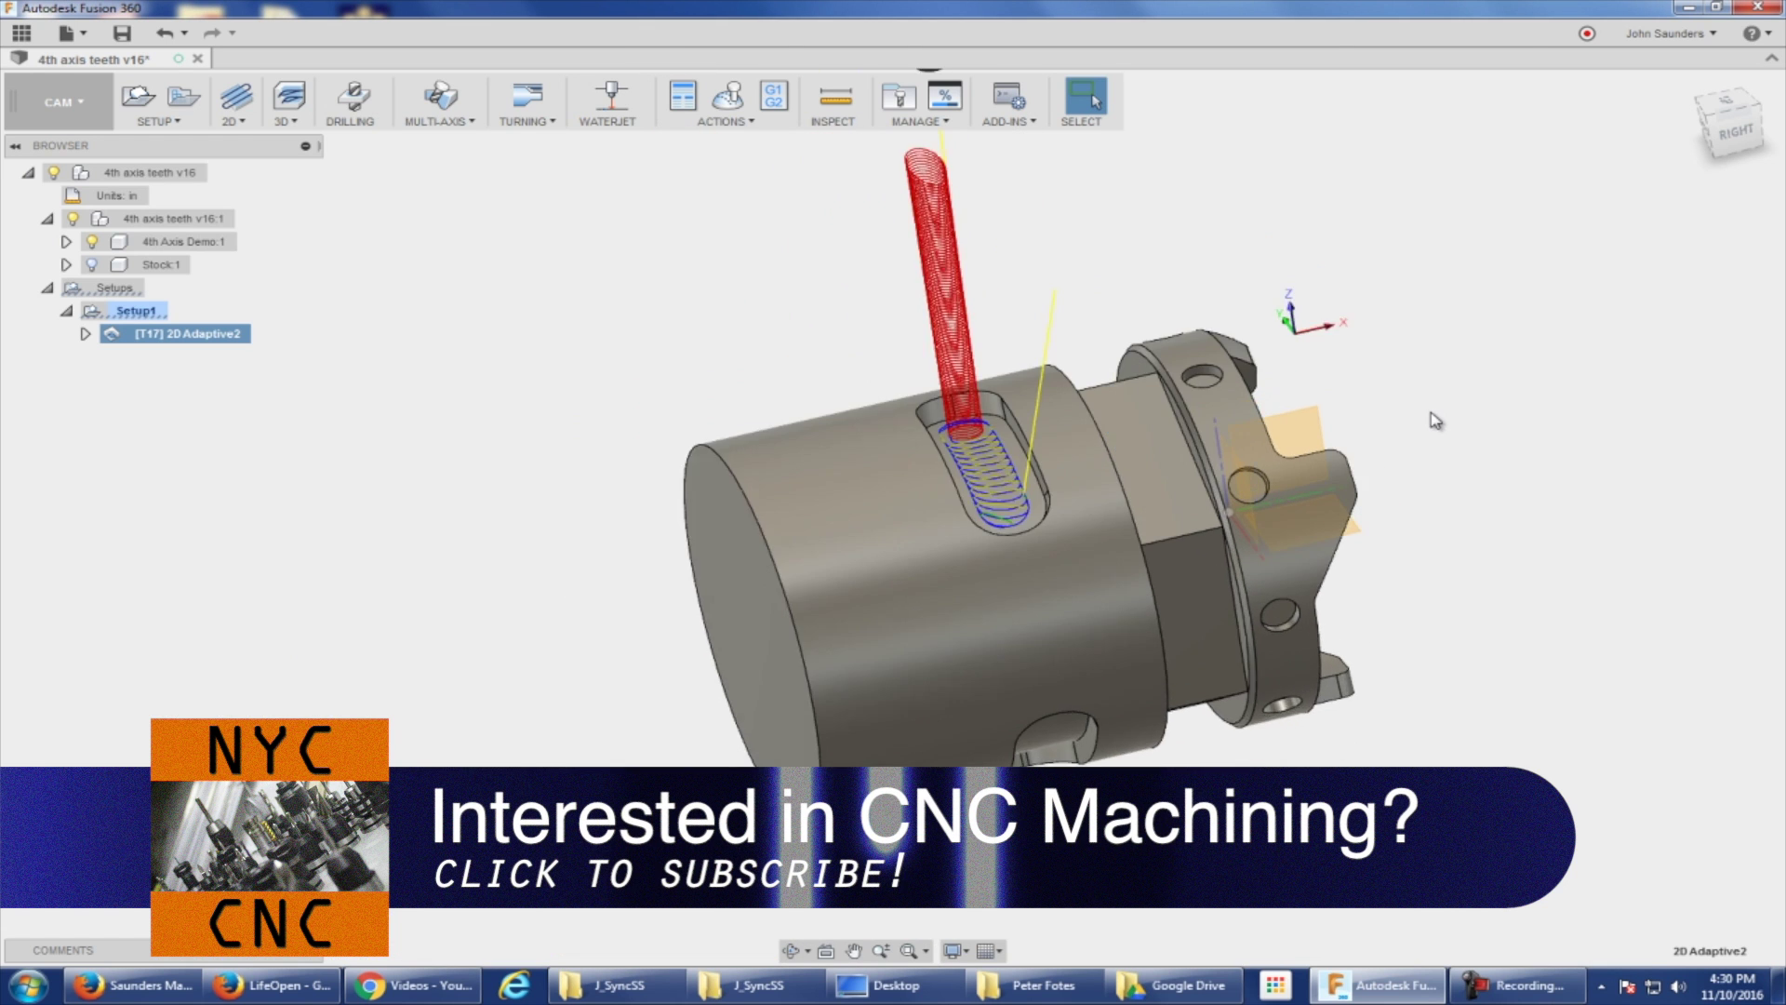
shift+middle_drag(943, 329, 819, 324)
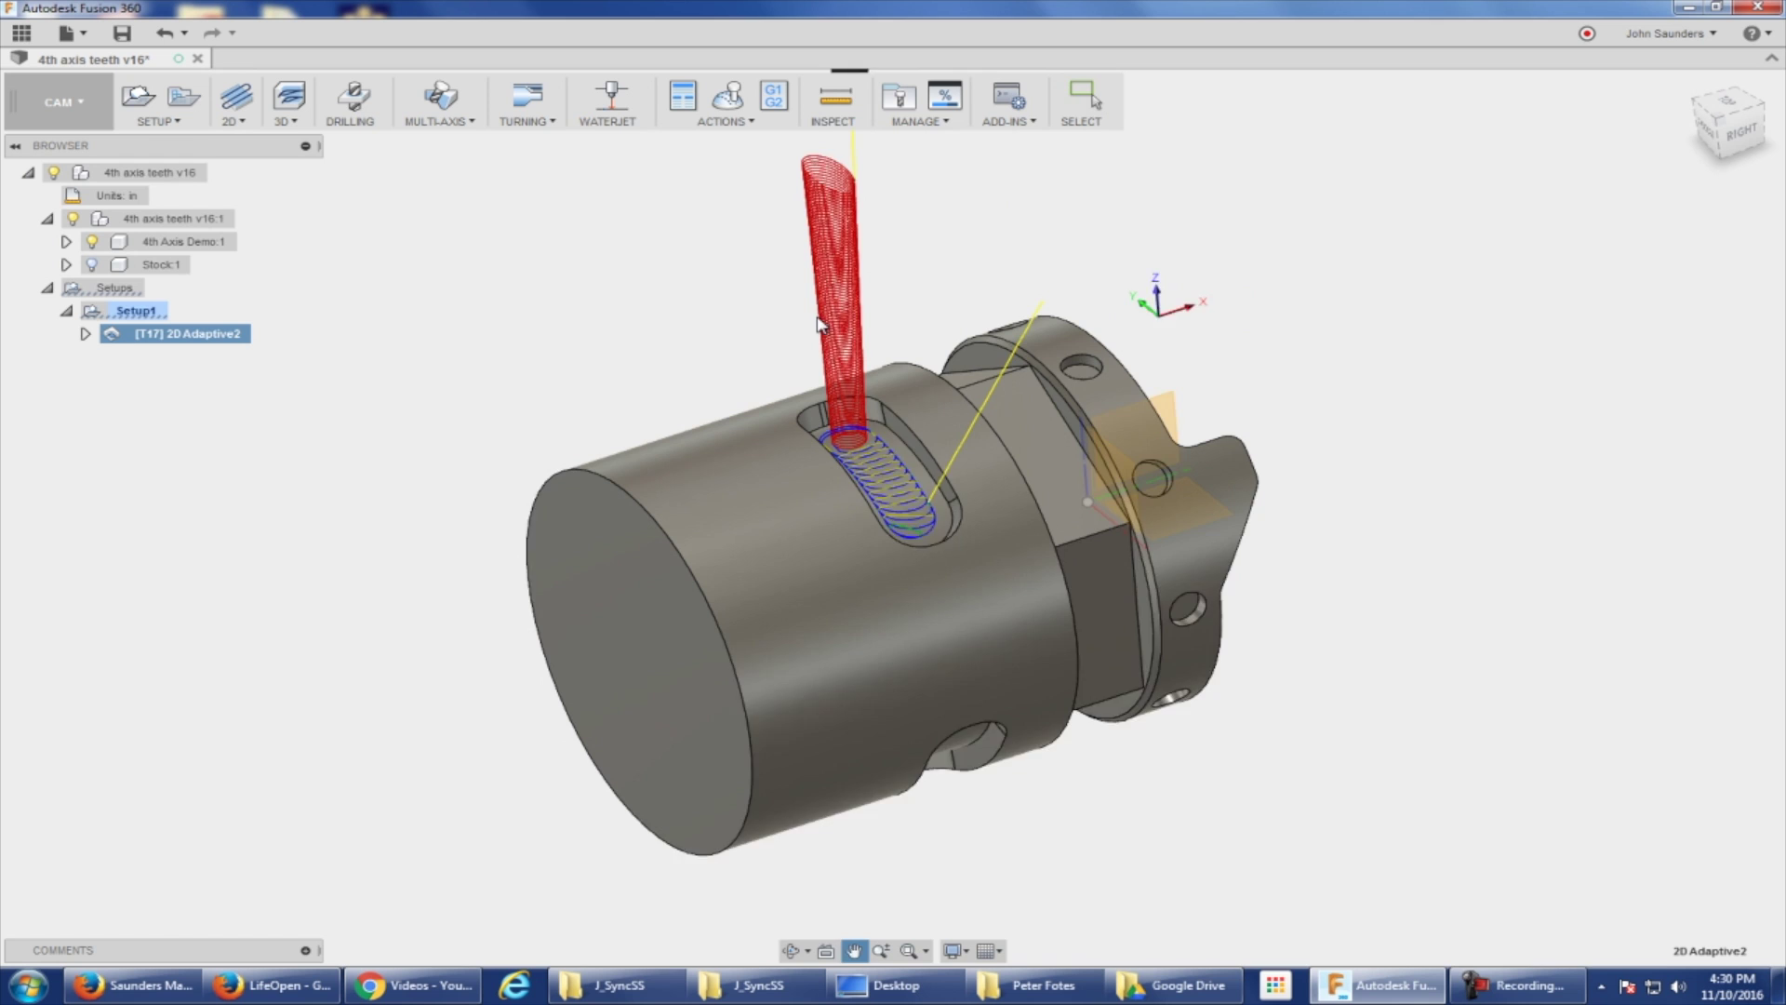
scroll(819, 324, up, 2)
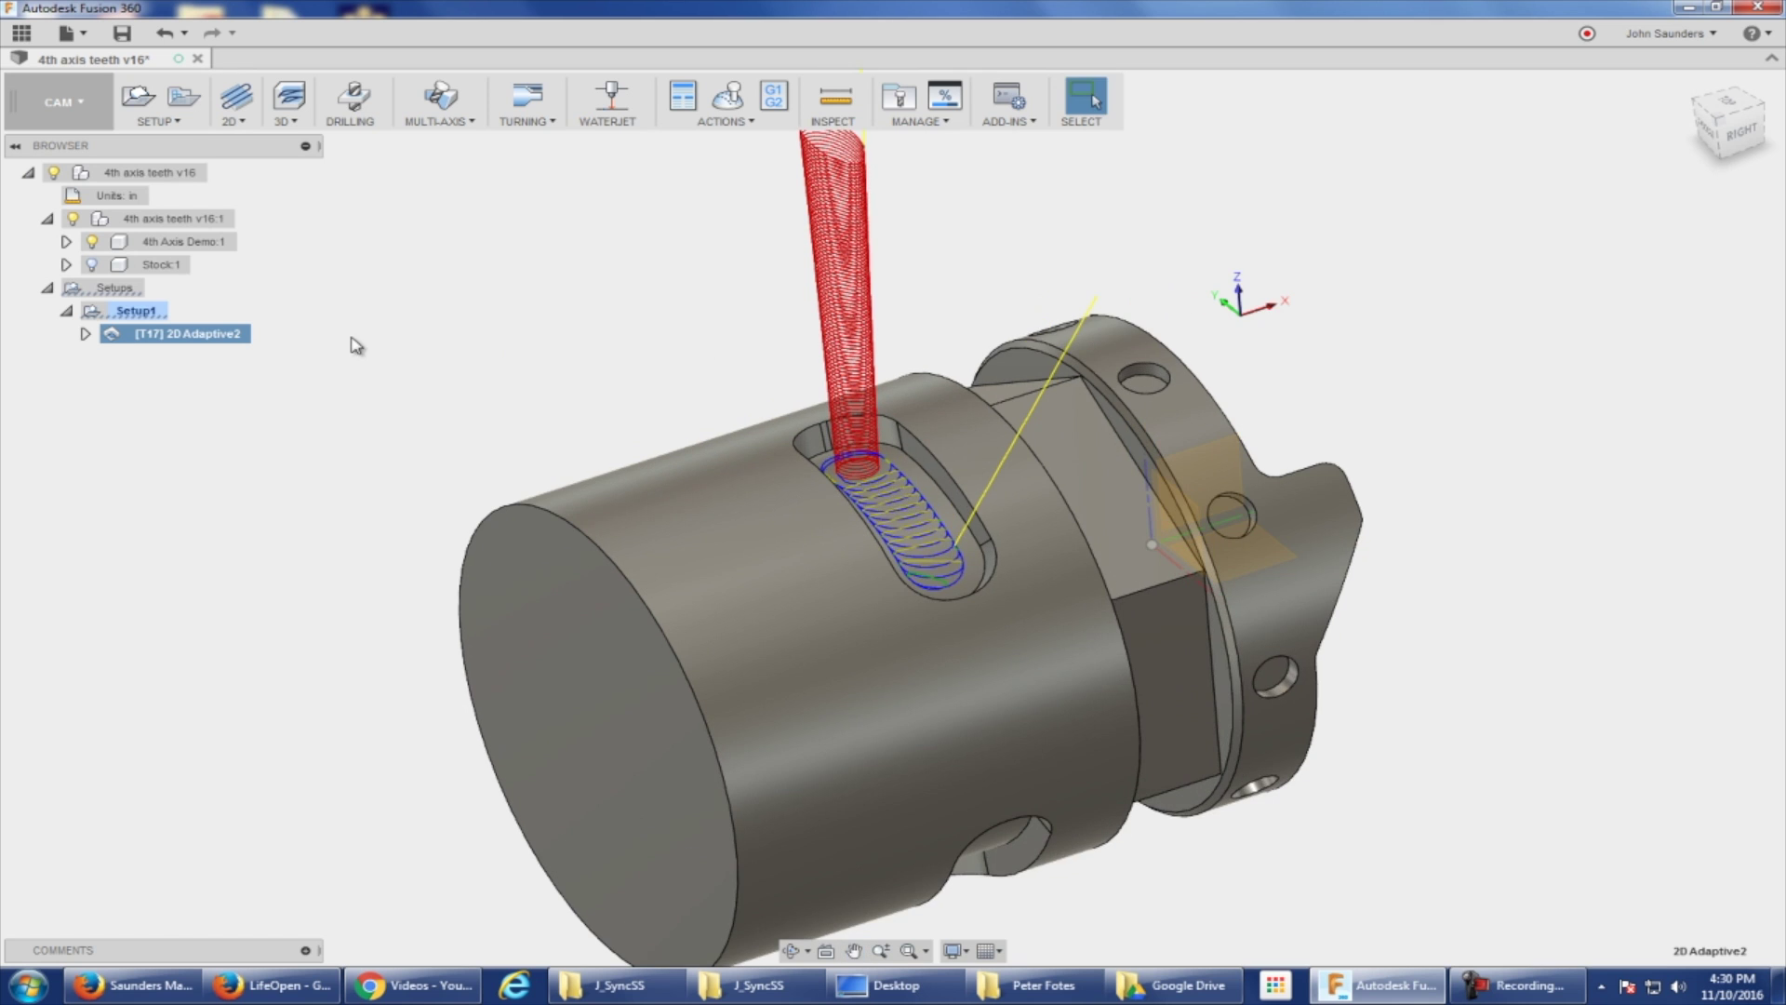
right_click(241, 346)
click(258, 356)
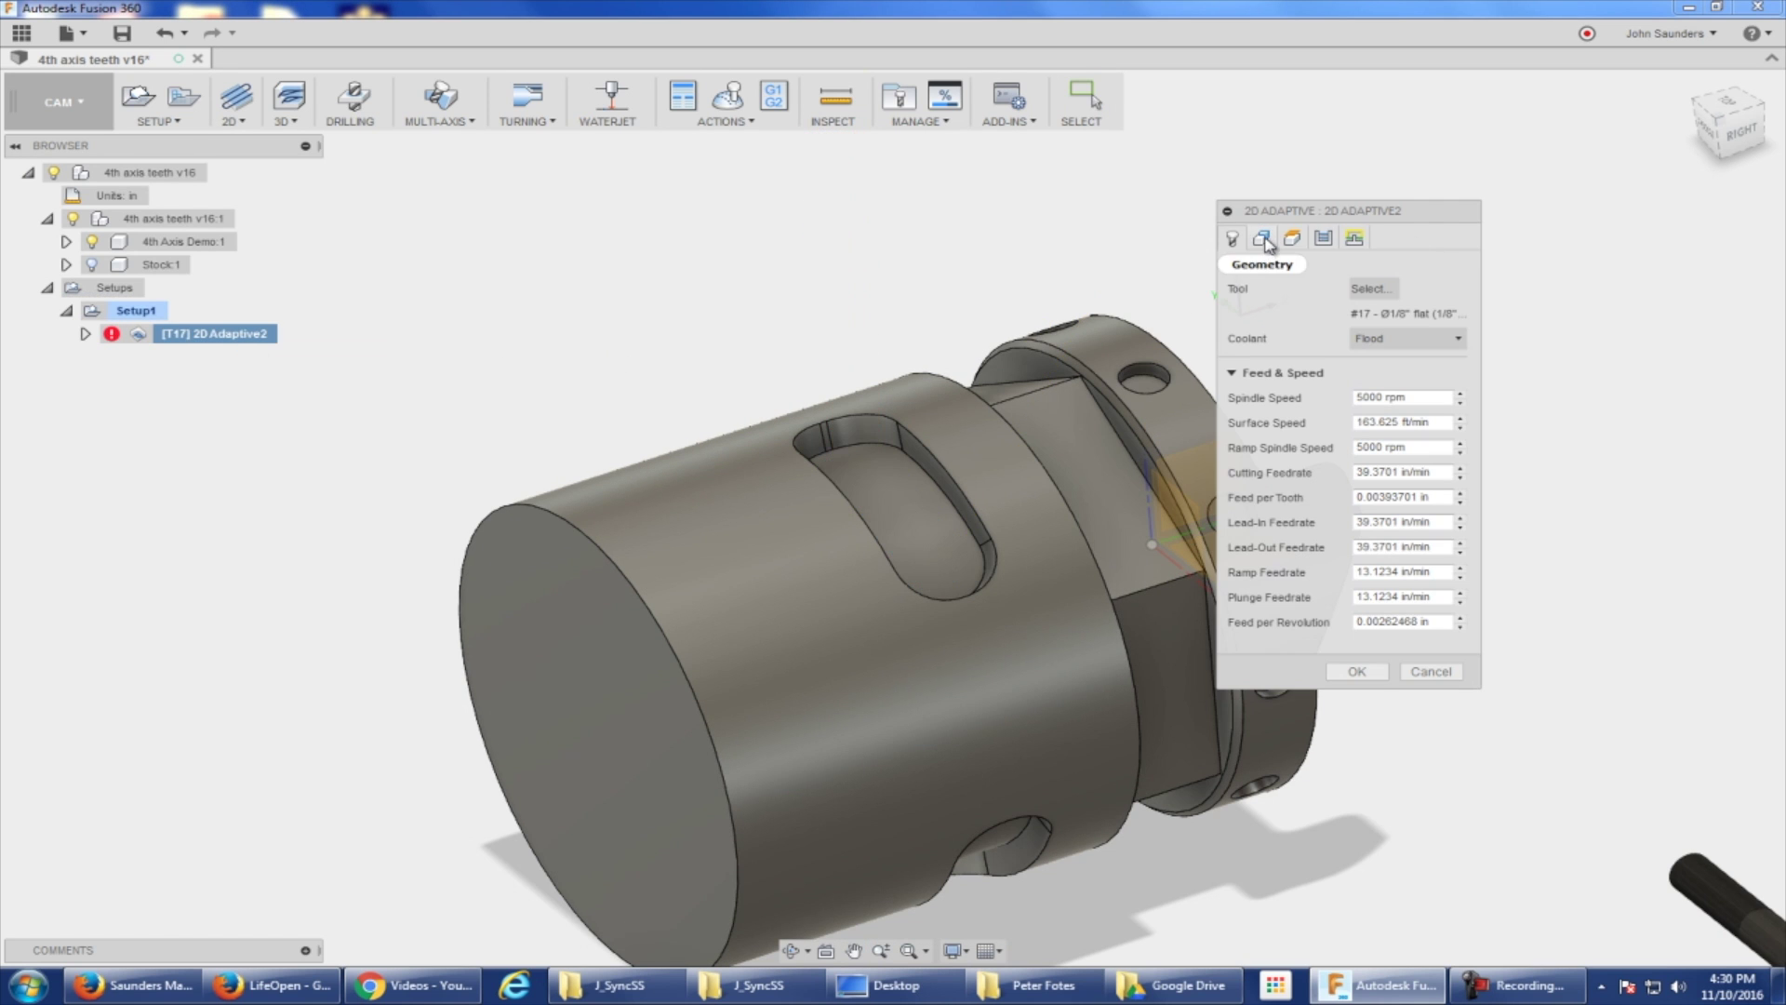
Step: Set the top height reference to the part's cylindrical face
click(1291, 240)
scroll(1153, 335, down, 3)
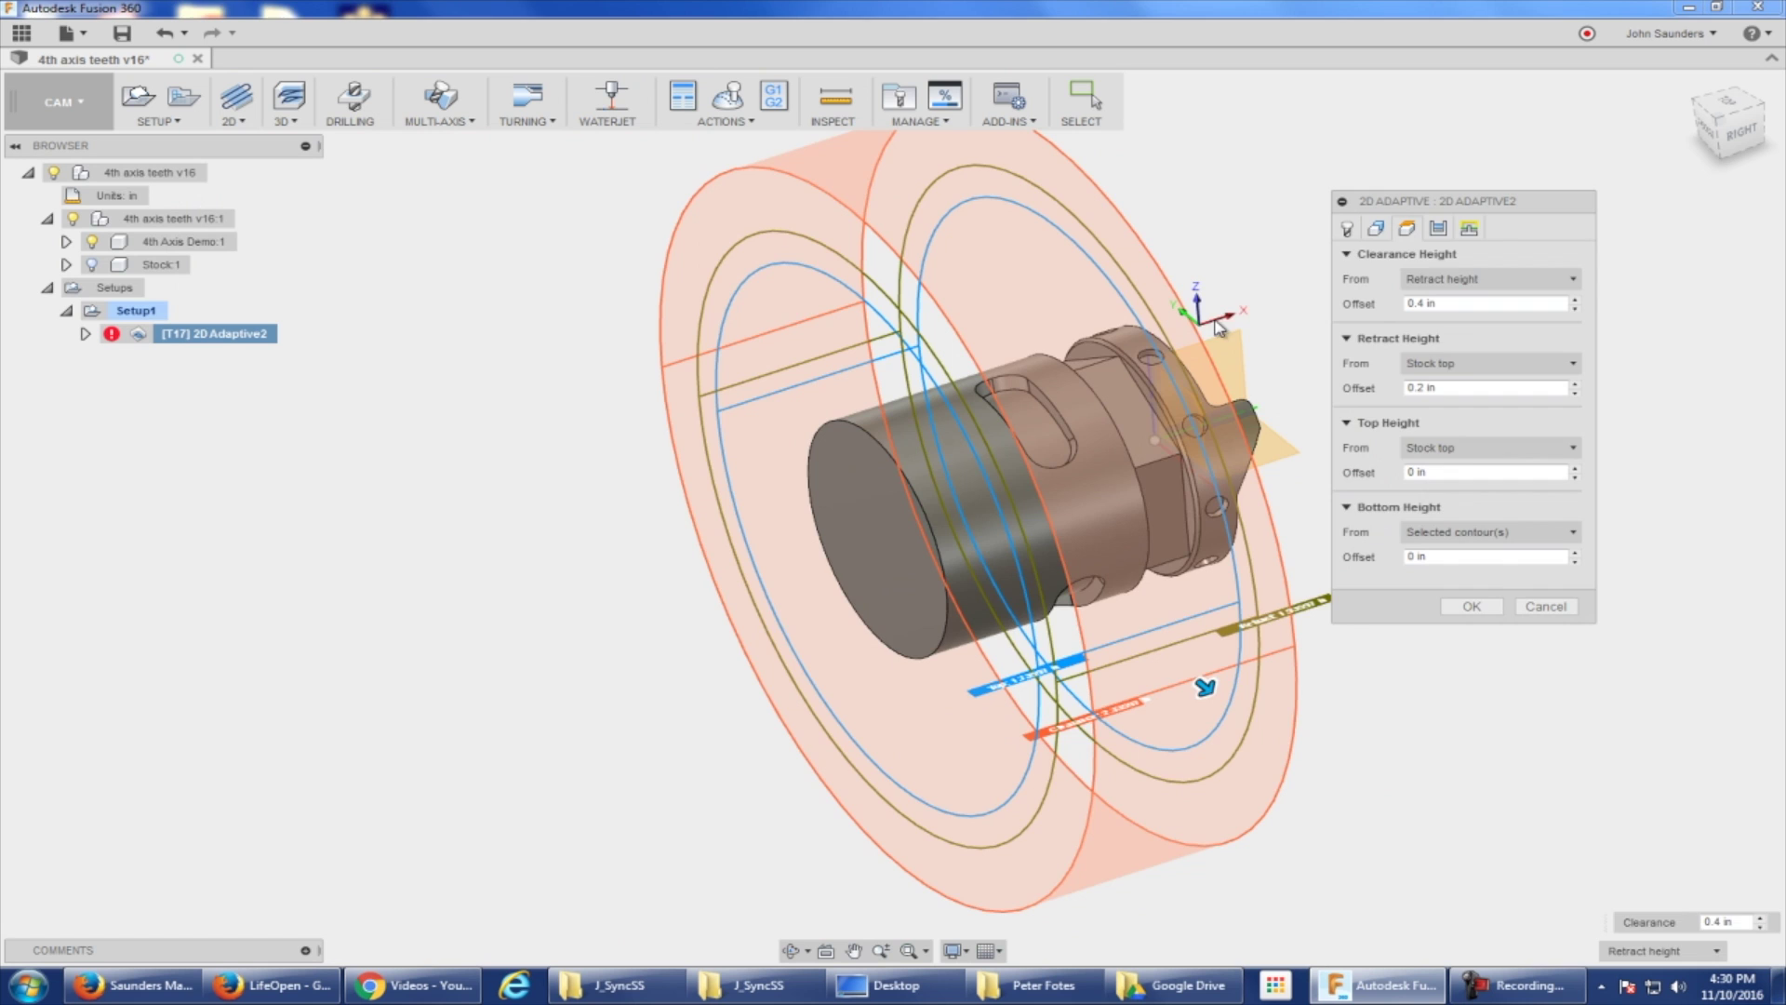
shift+middle_drag(1135, 332, 1139, 307)
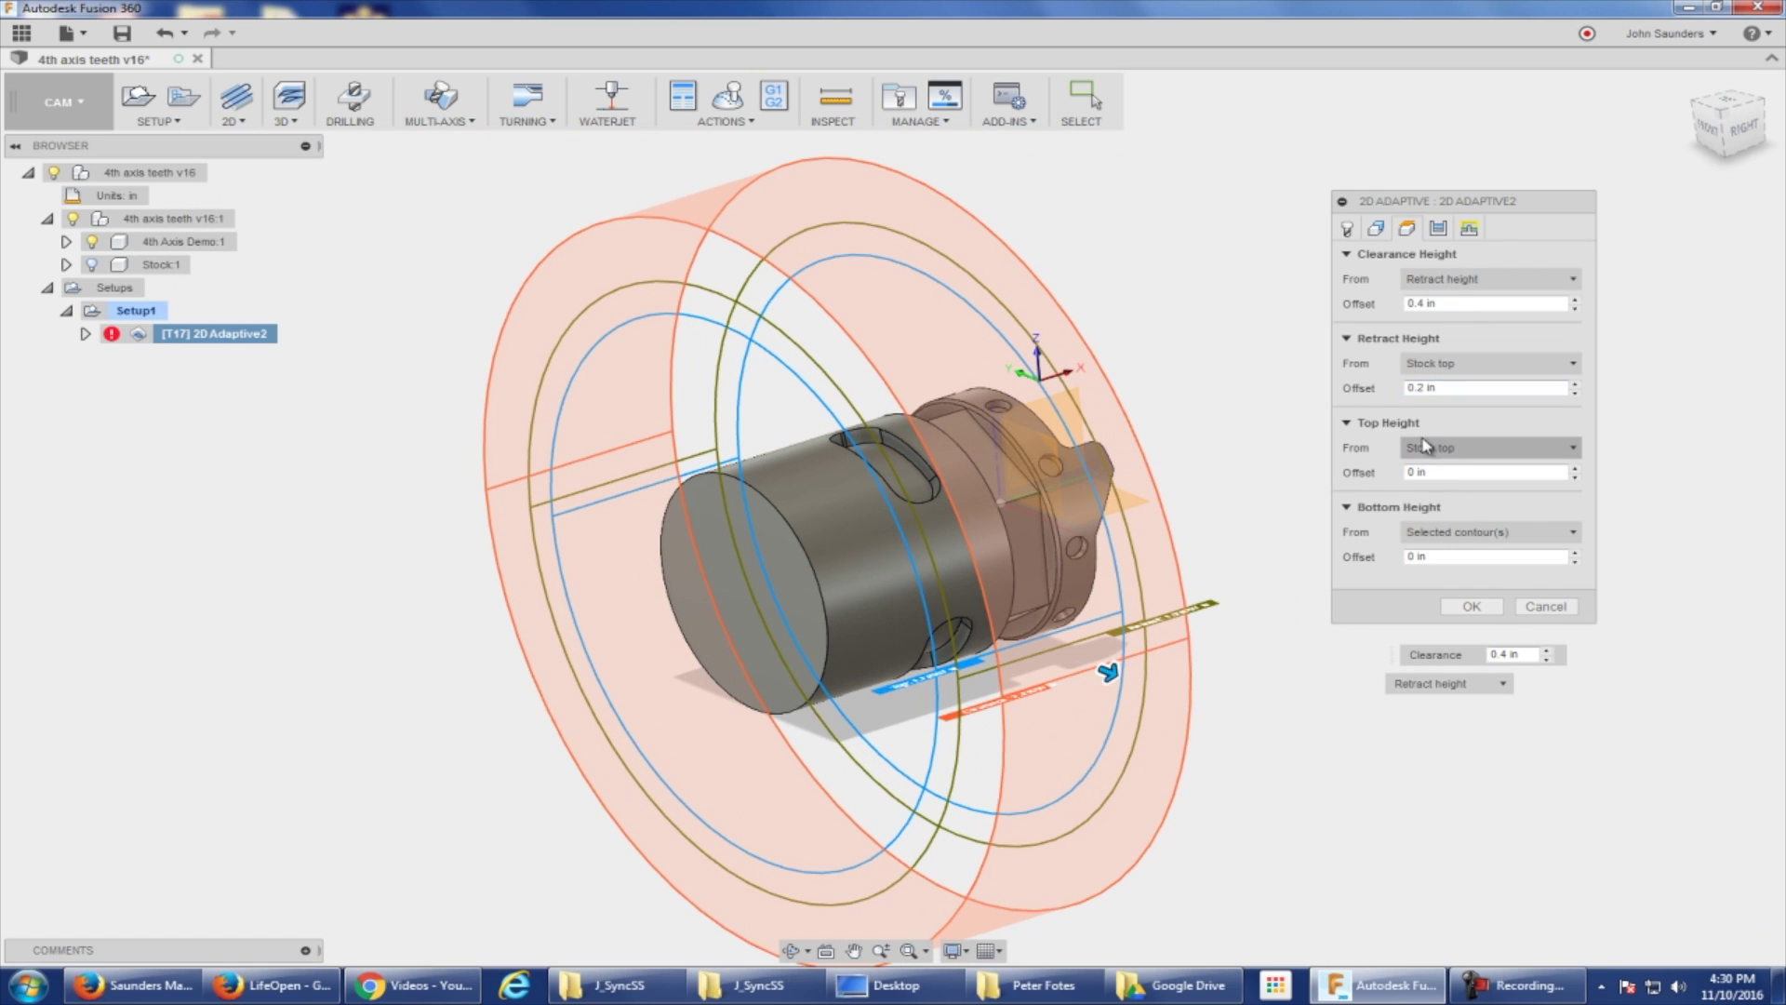
click(1455, 451)
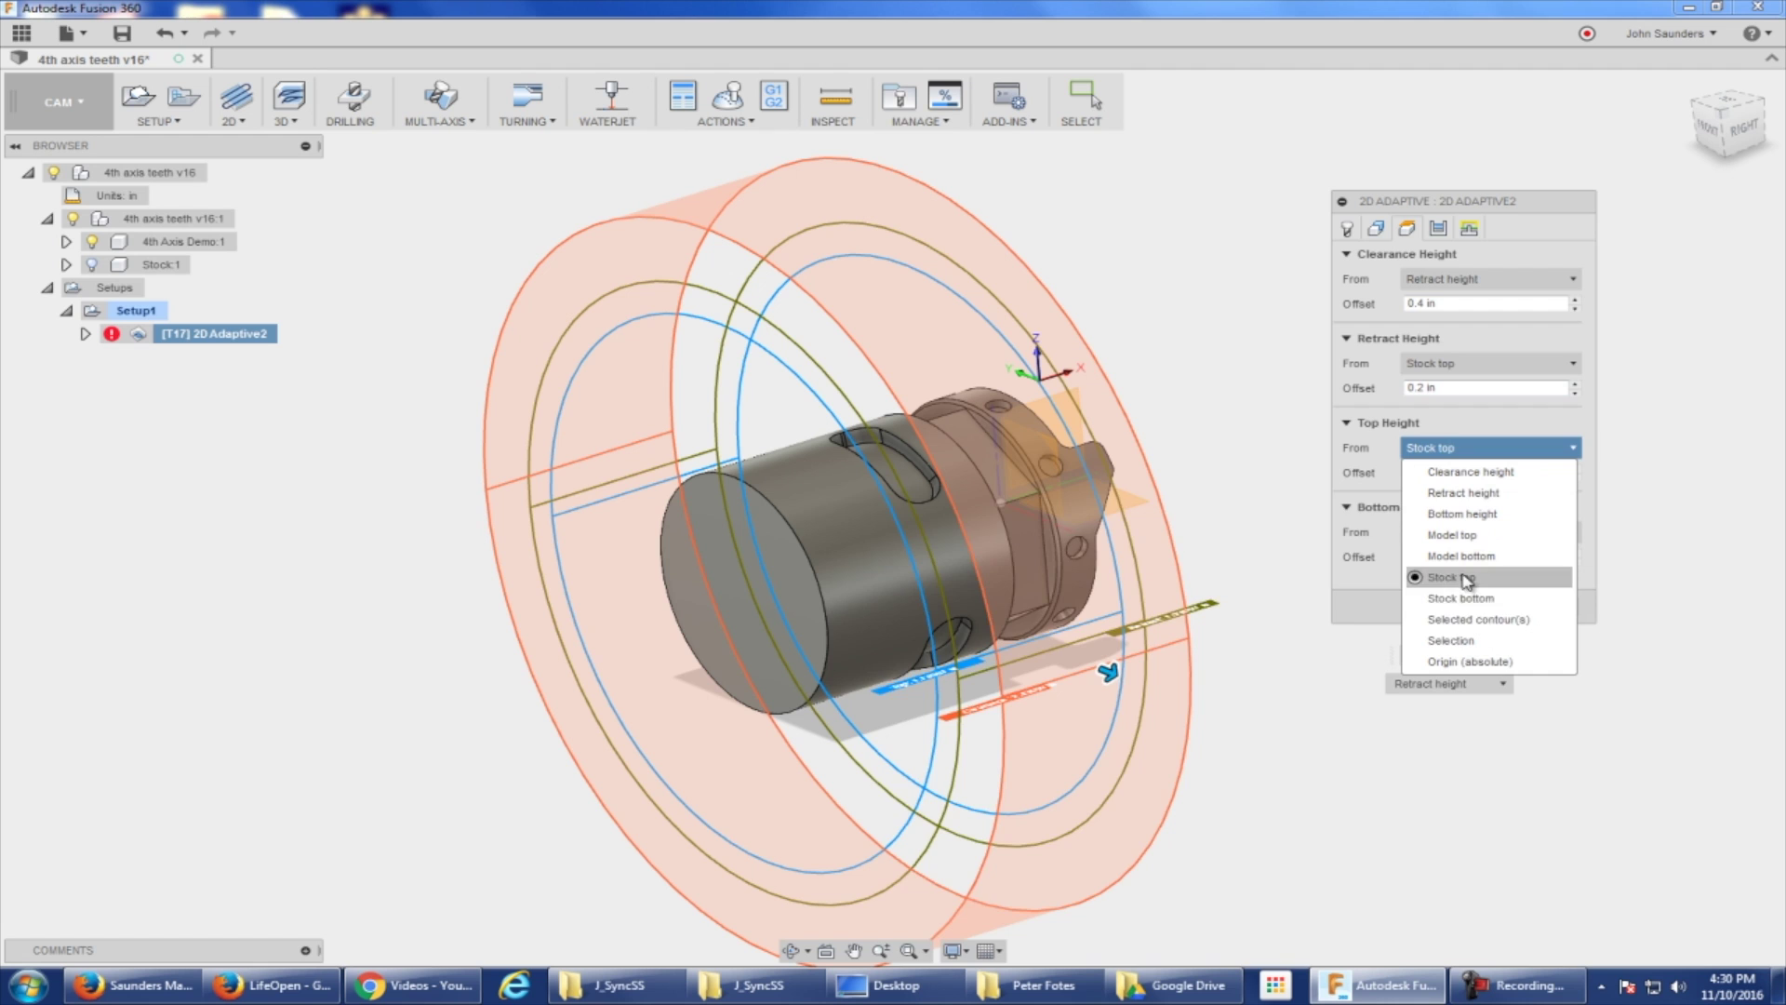
click(1474, 648)
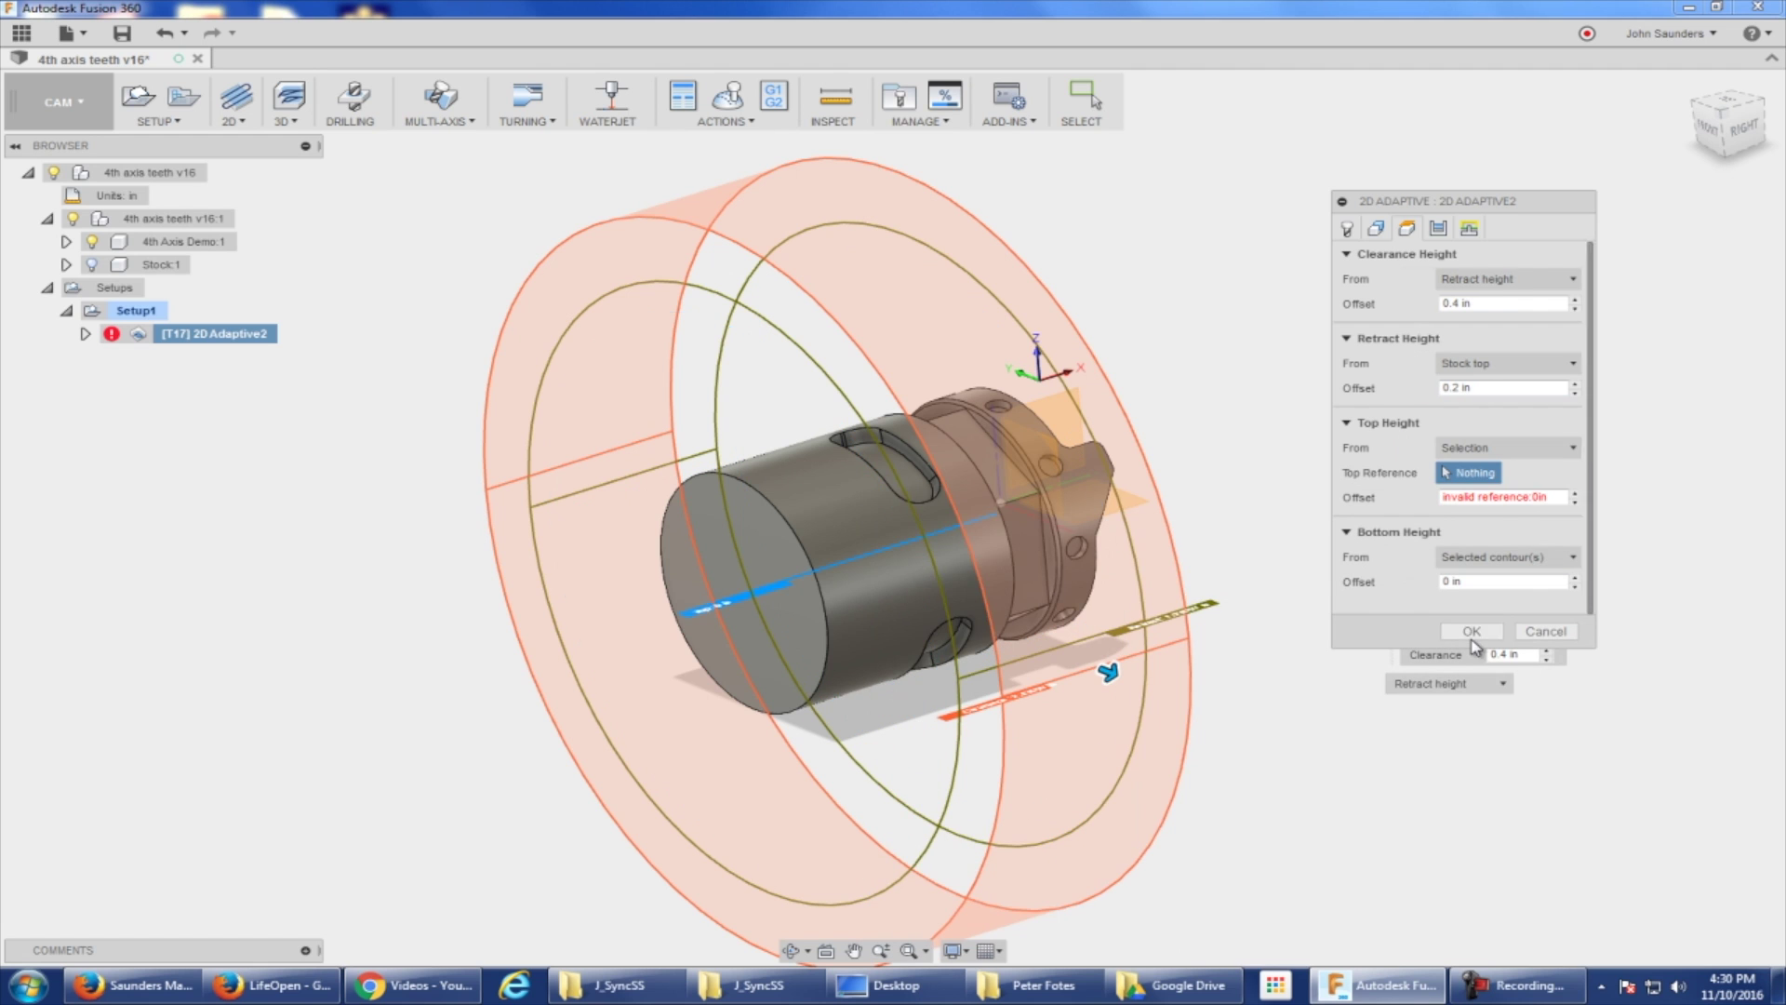
click(817, 532)
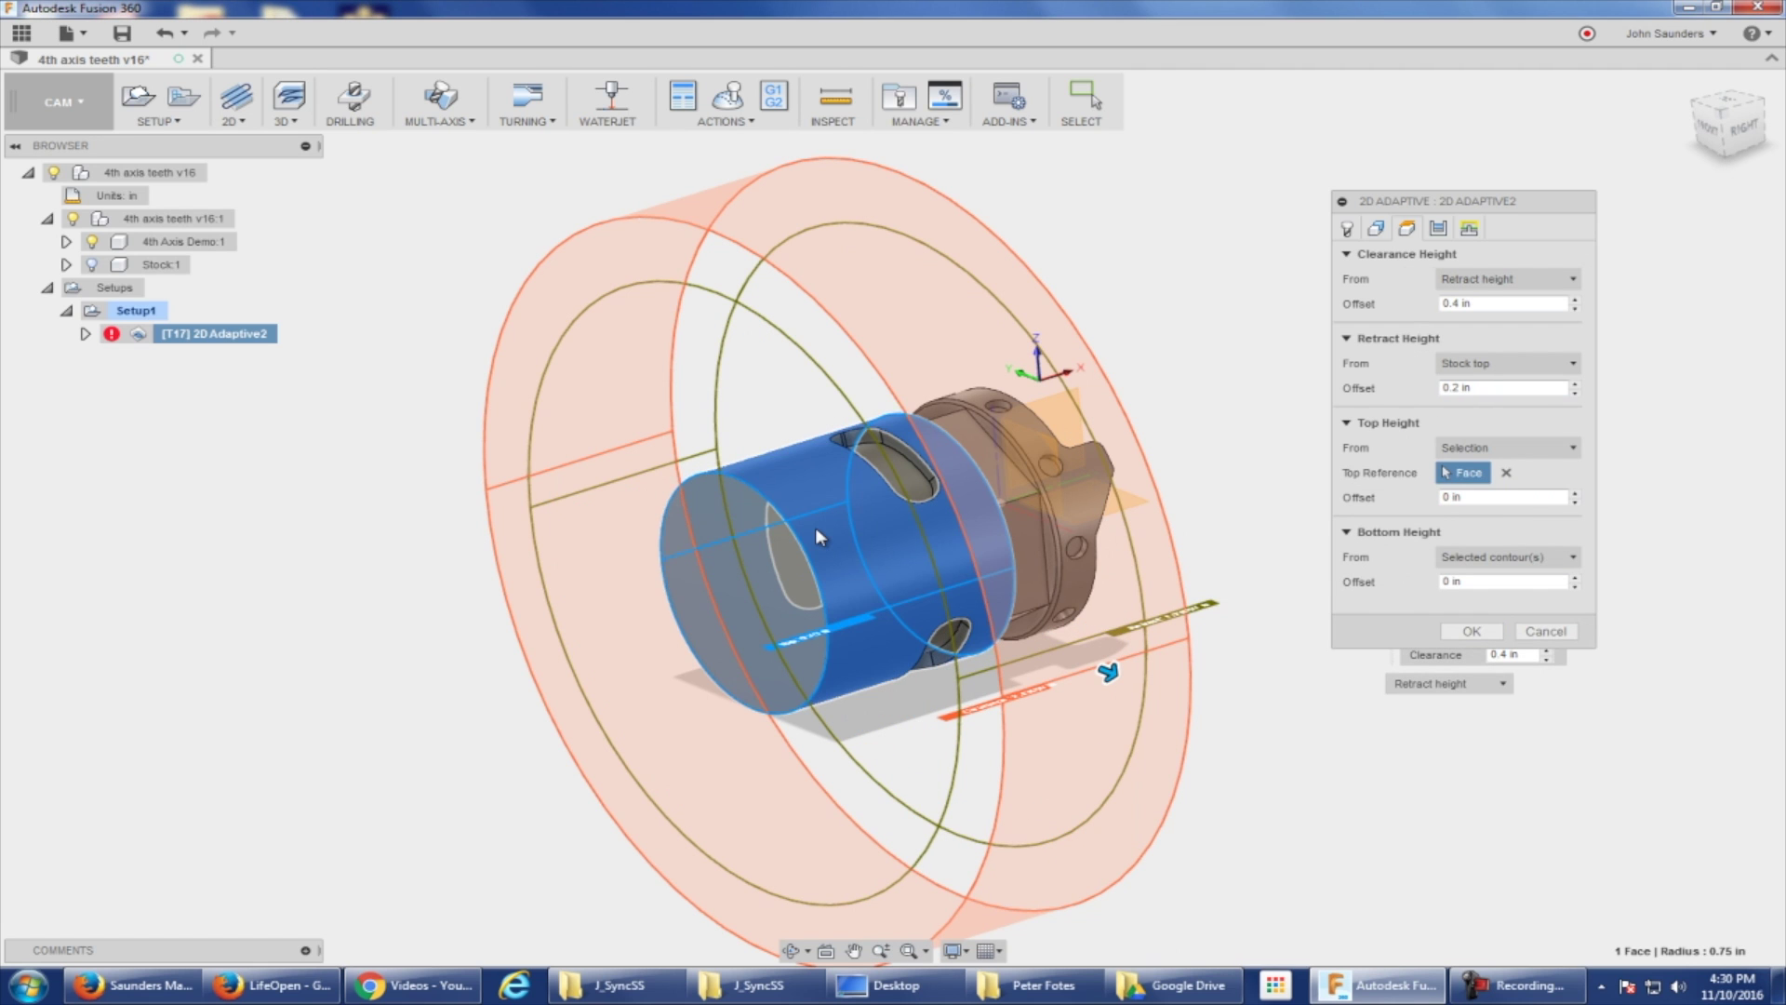
Step: Measure retract from top height with 0.1 offset, set clearance offset to 0.1, and confirm
click(1467, 365)
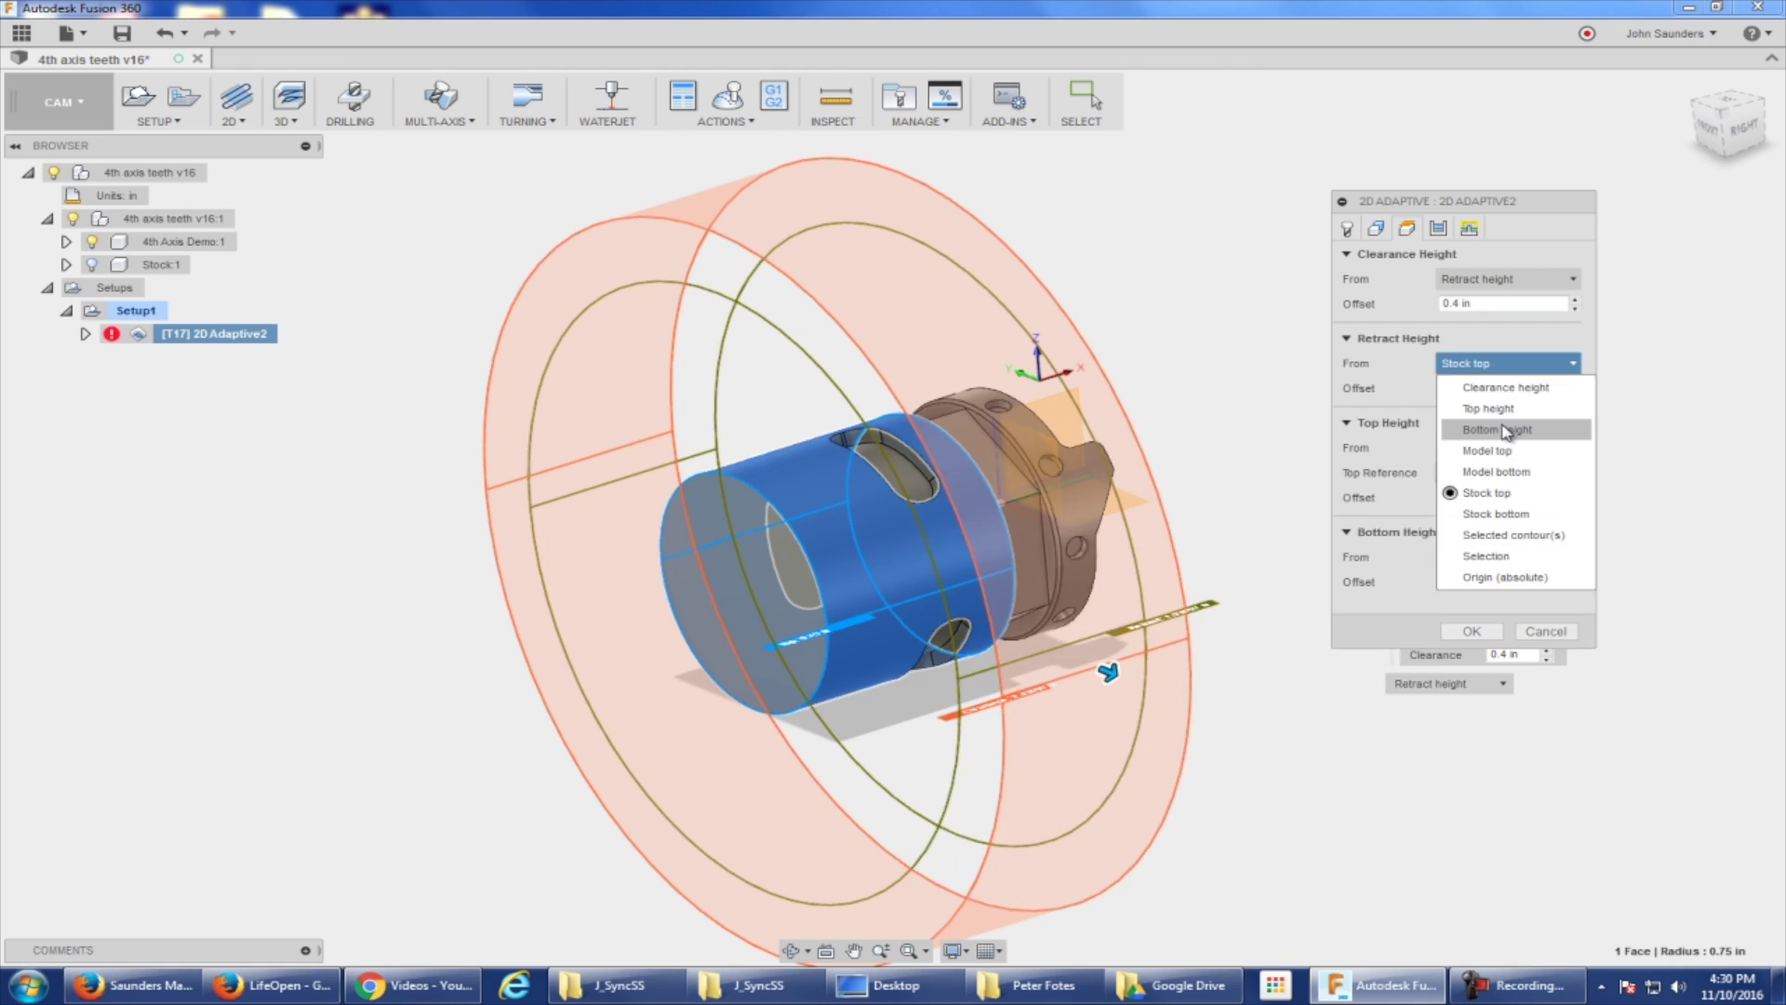
click(1495, 415)
click(1511, 389)
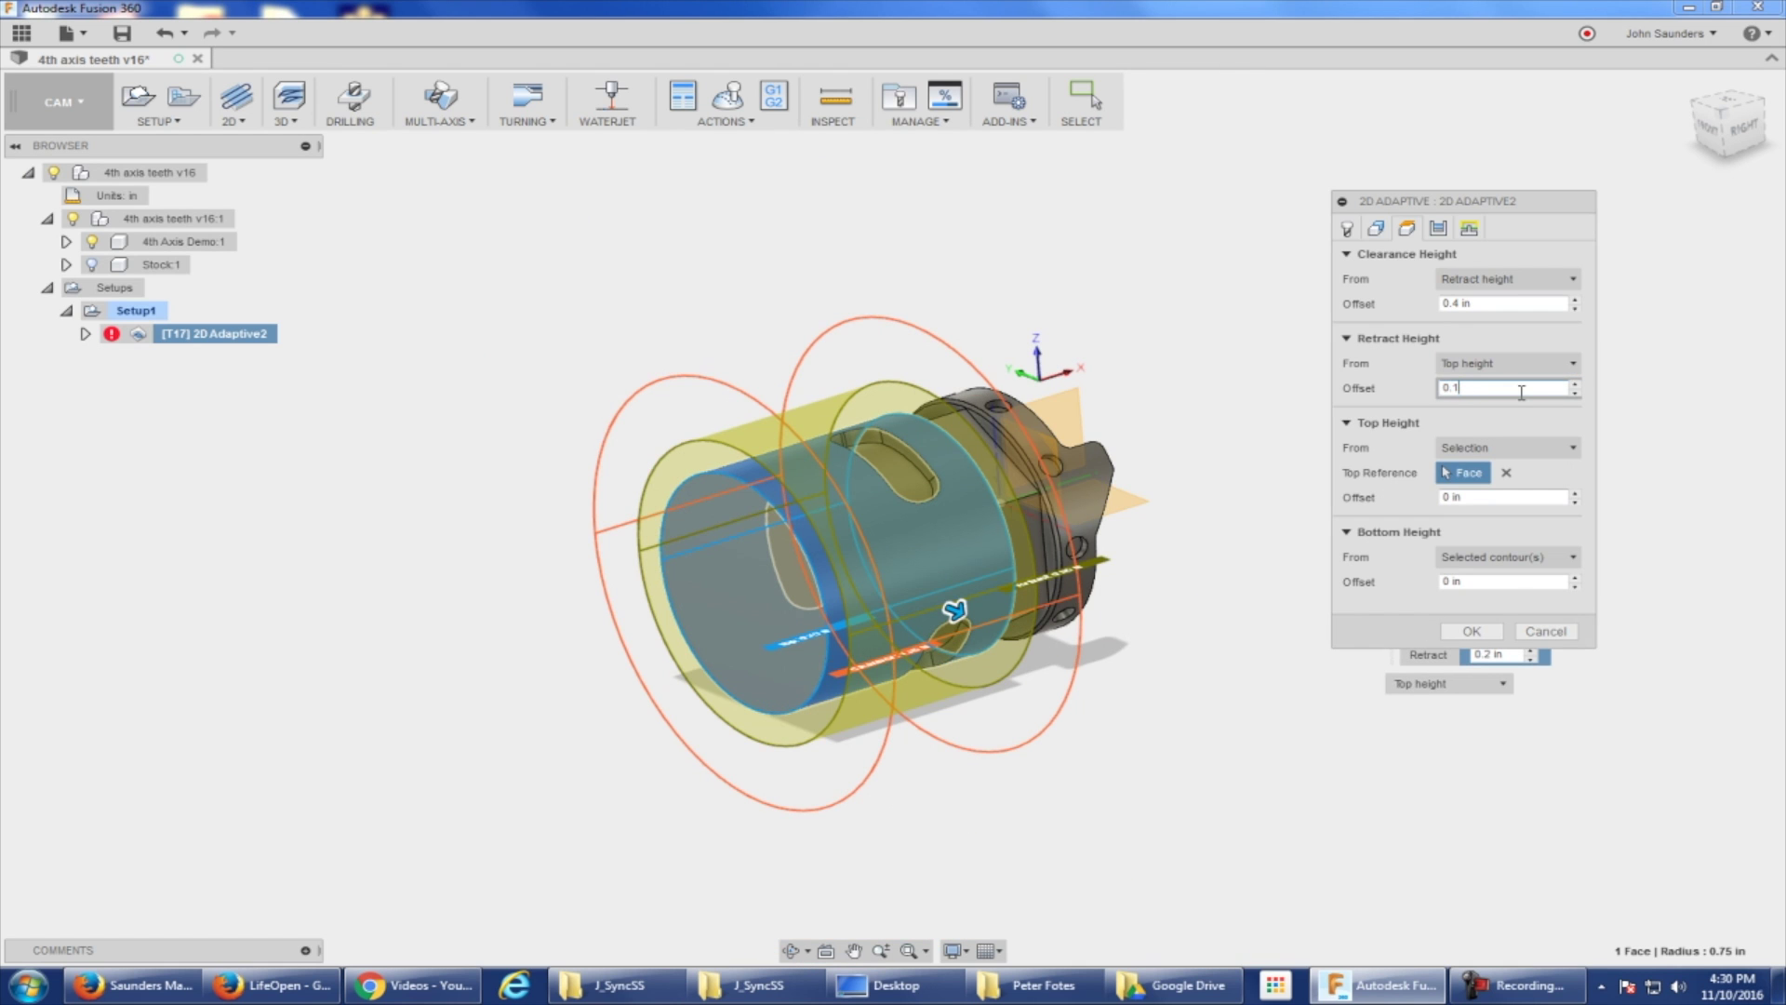
triple_click(1461, 304)
text(0.1)
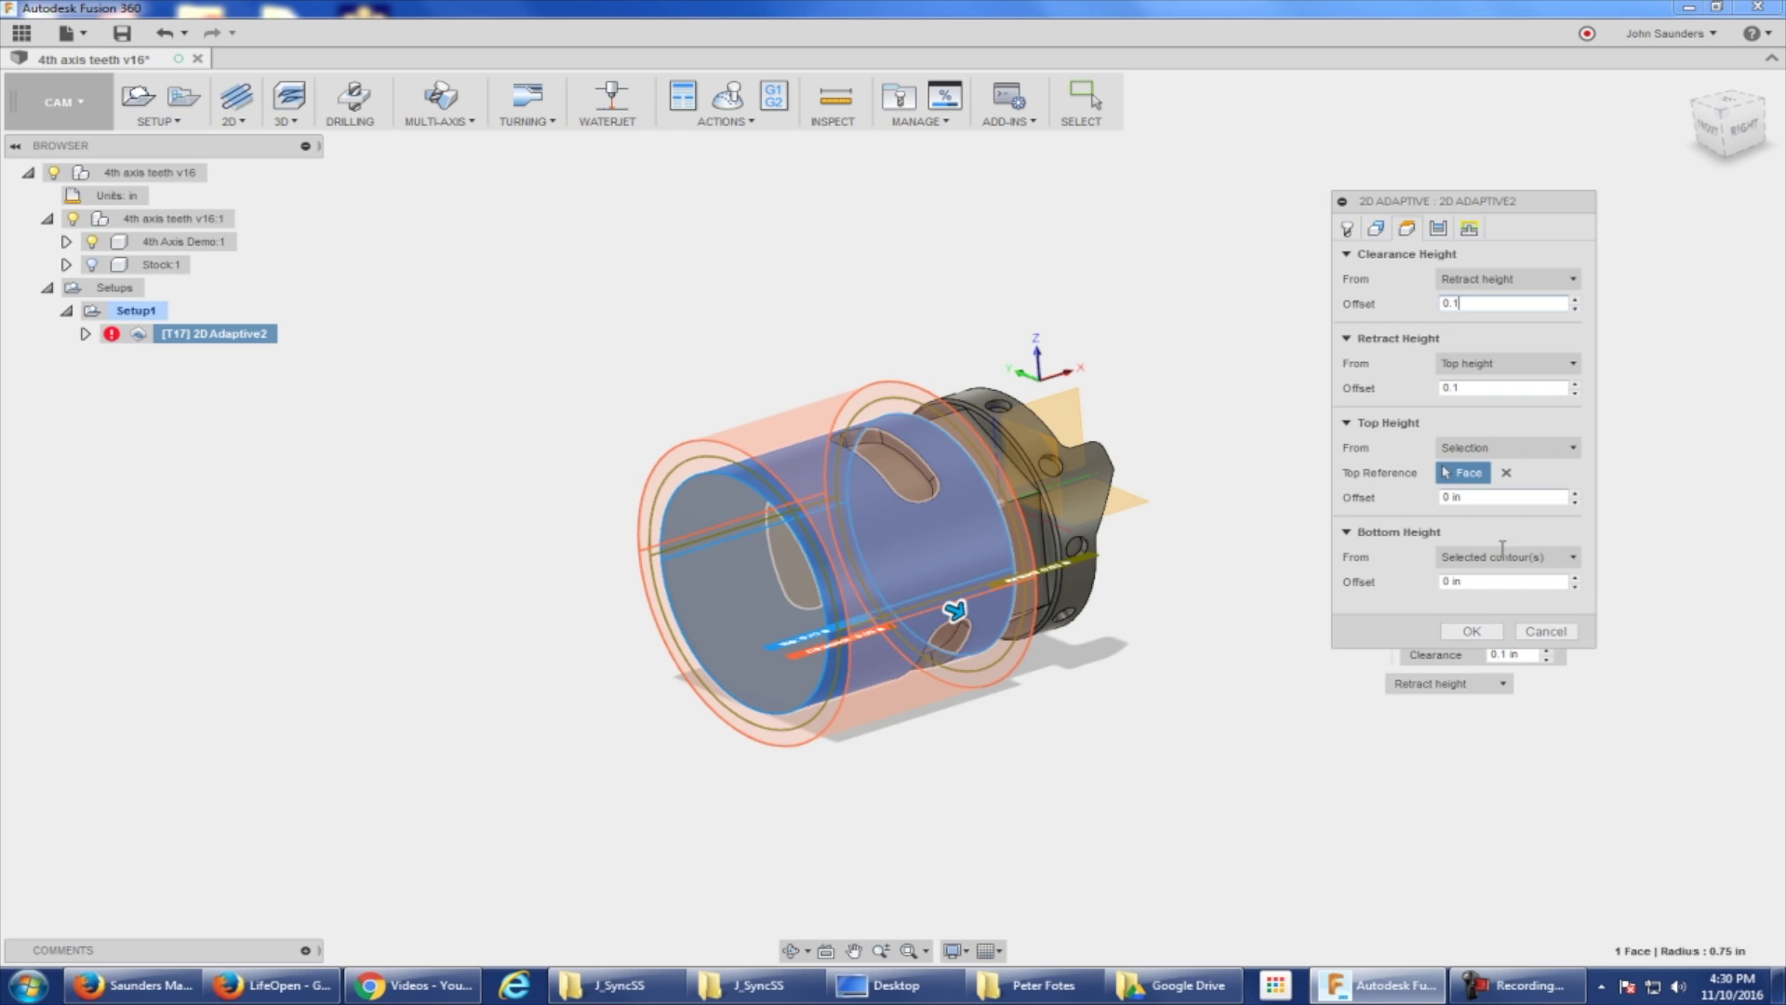
click(1471, 631)
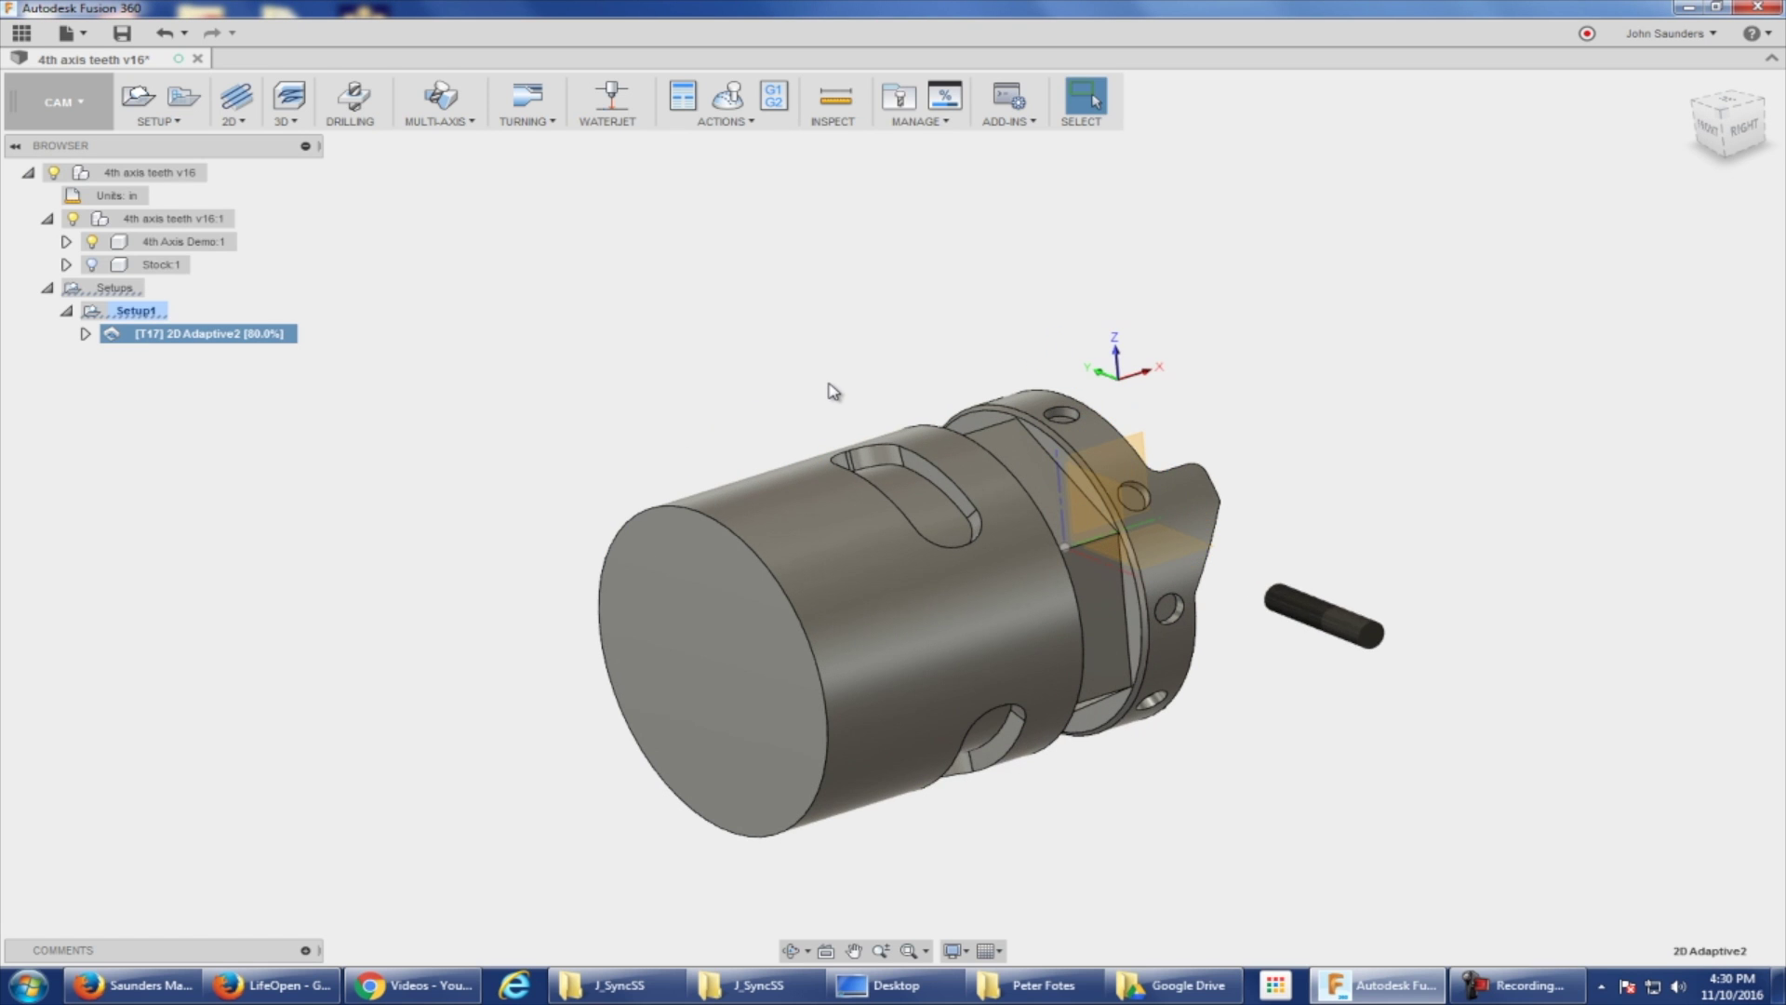
Step: Simulate 2D Adaptive2 cutting the slot at slower speed, briefly showing the tool axes
scroll(795, 373, up, 3)
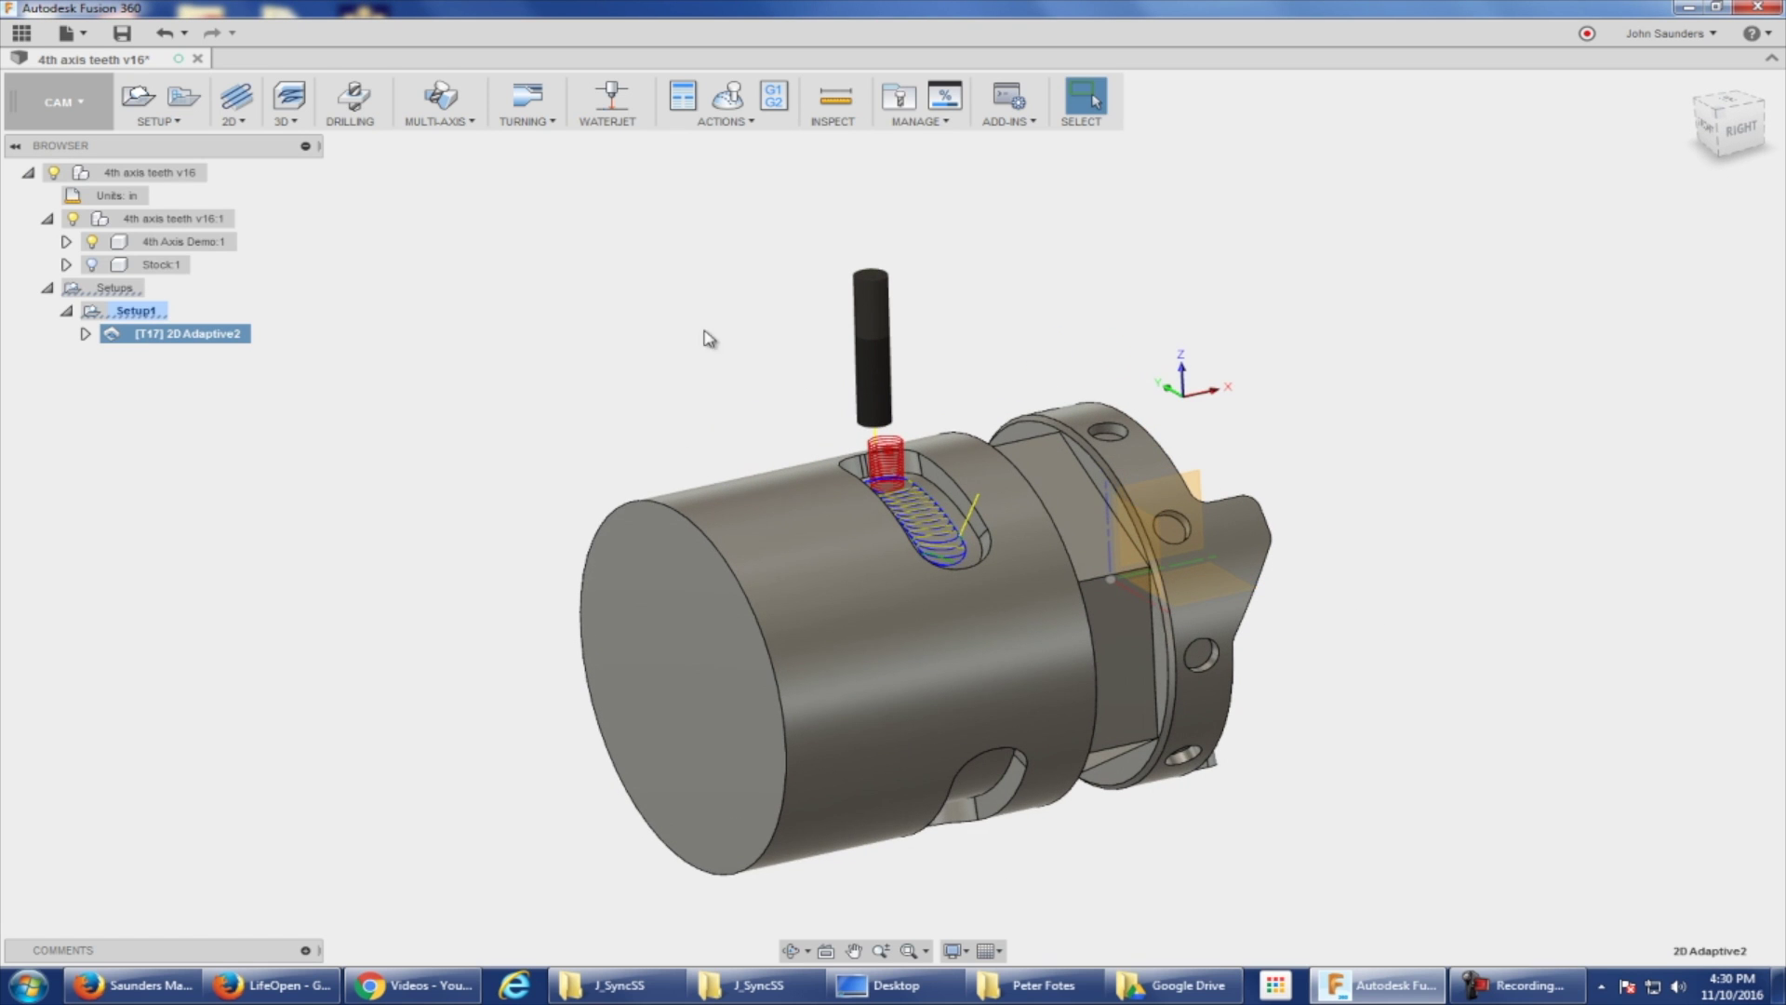
click(728, 96)
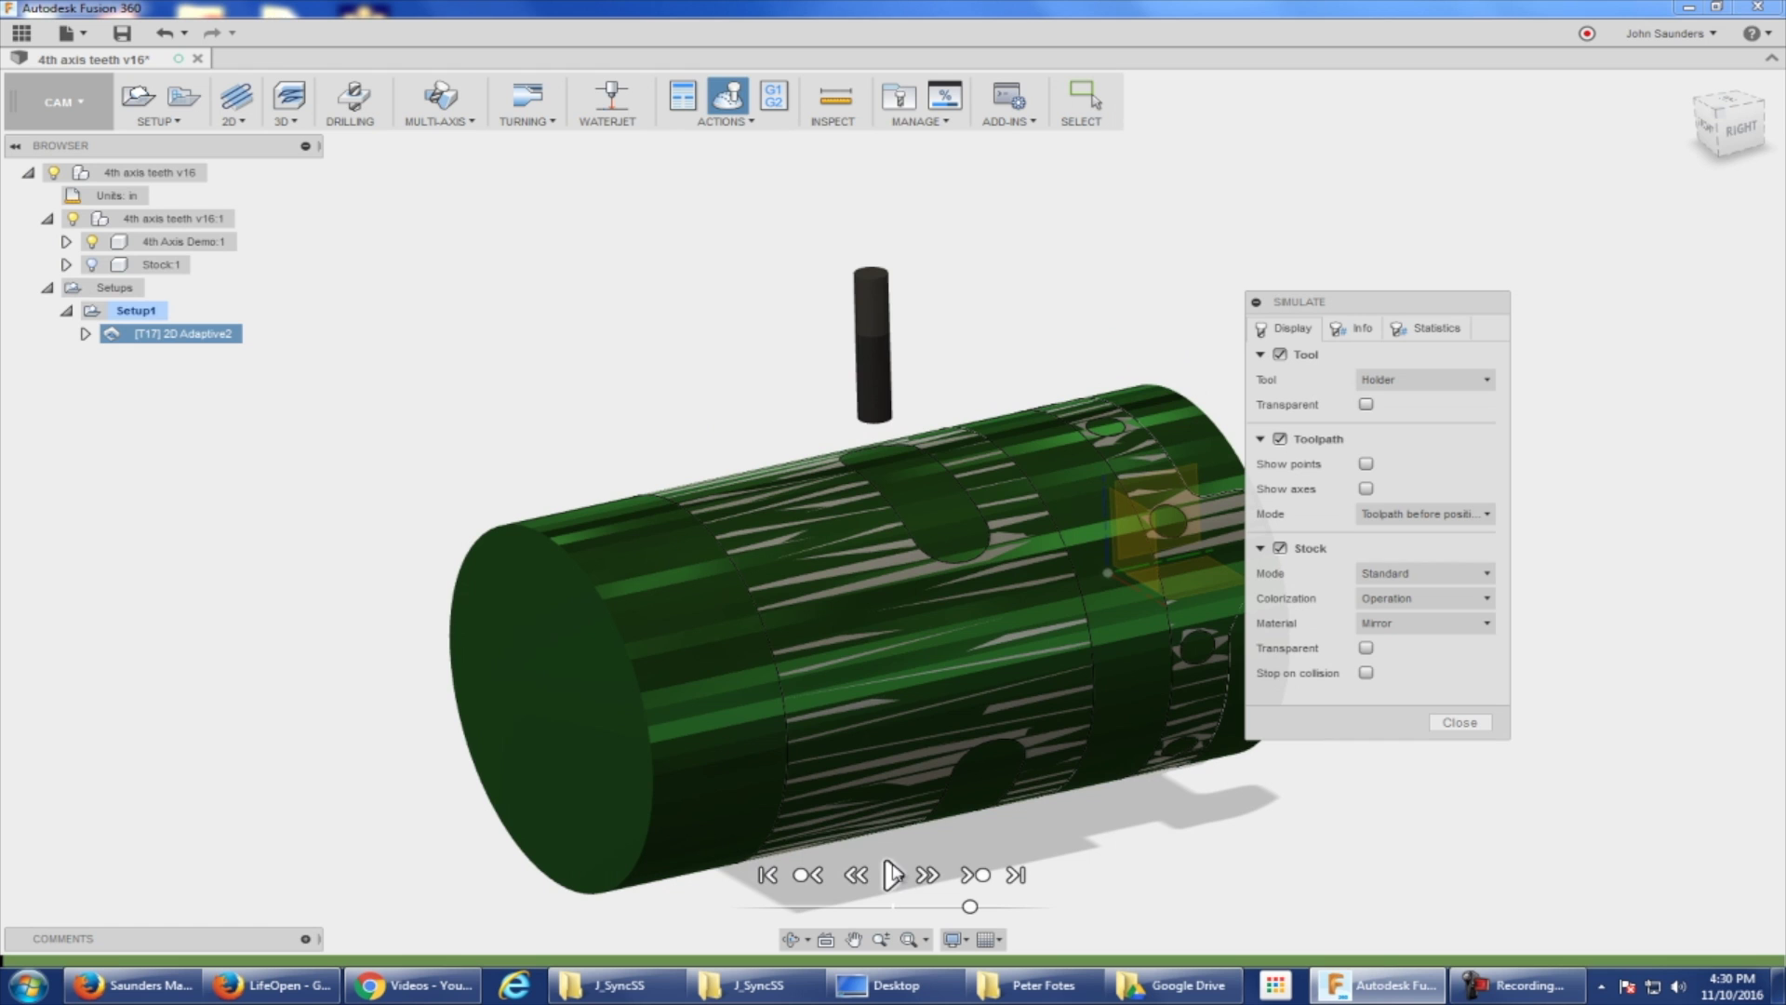
click(893, 875)
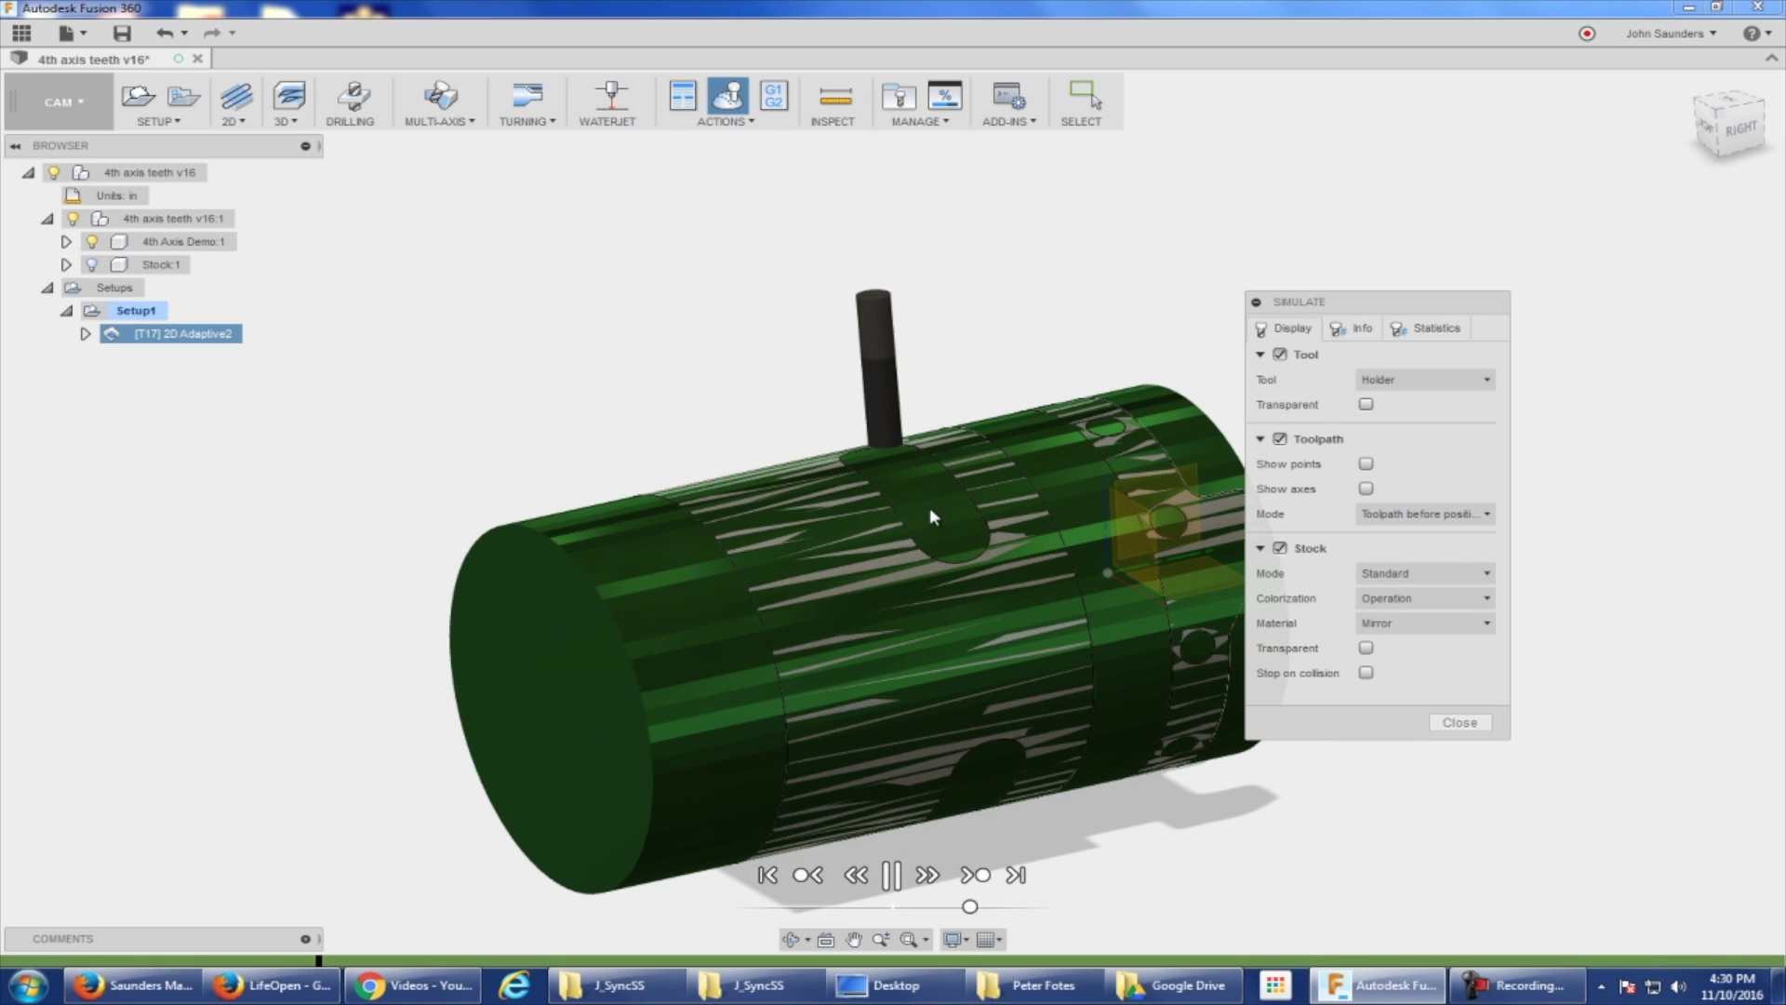
scroll(929, 511, up, 2)
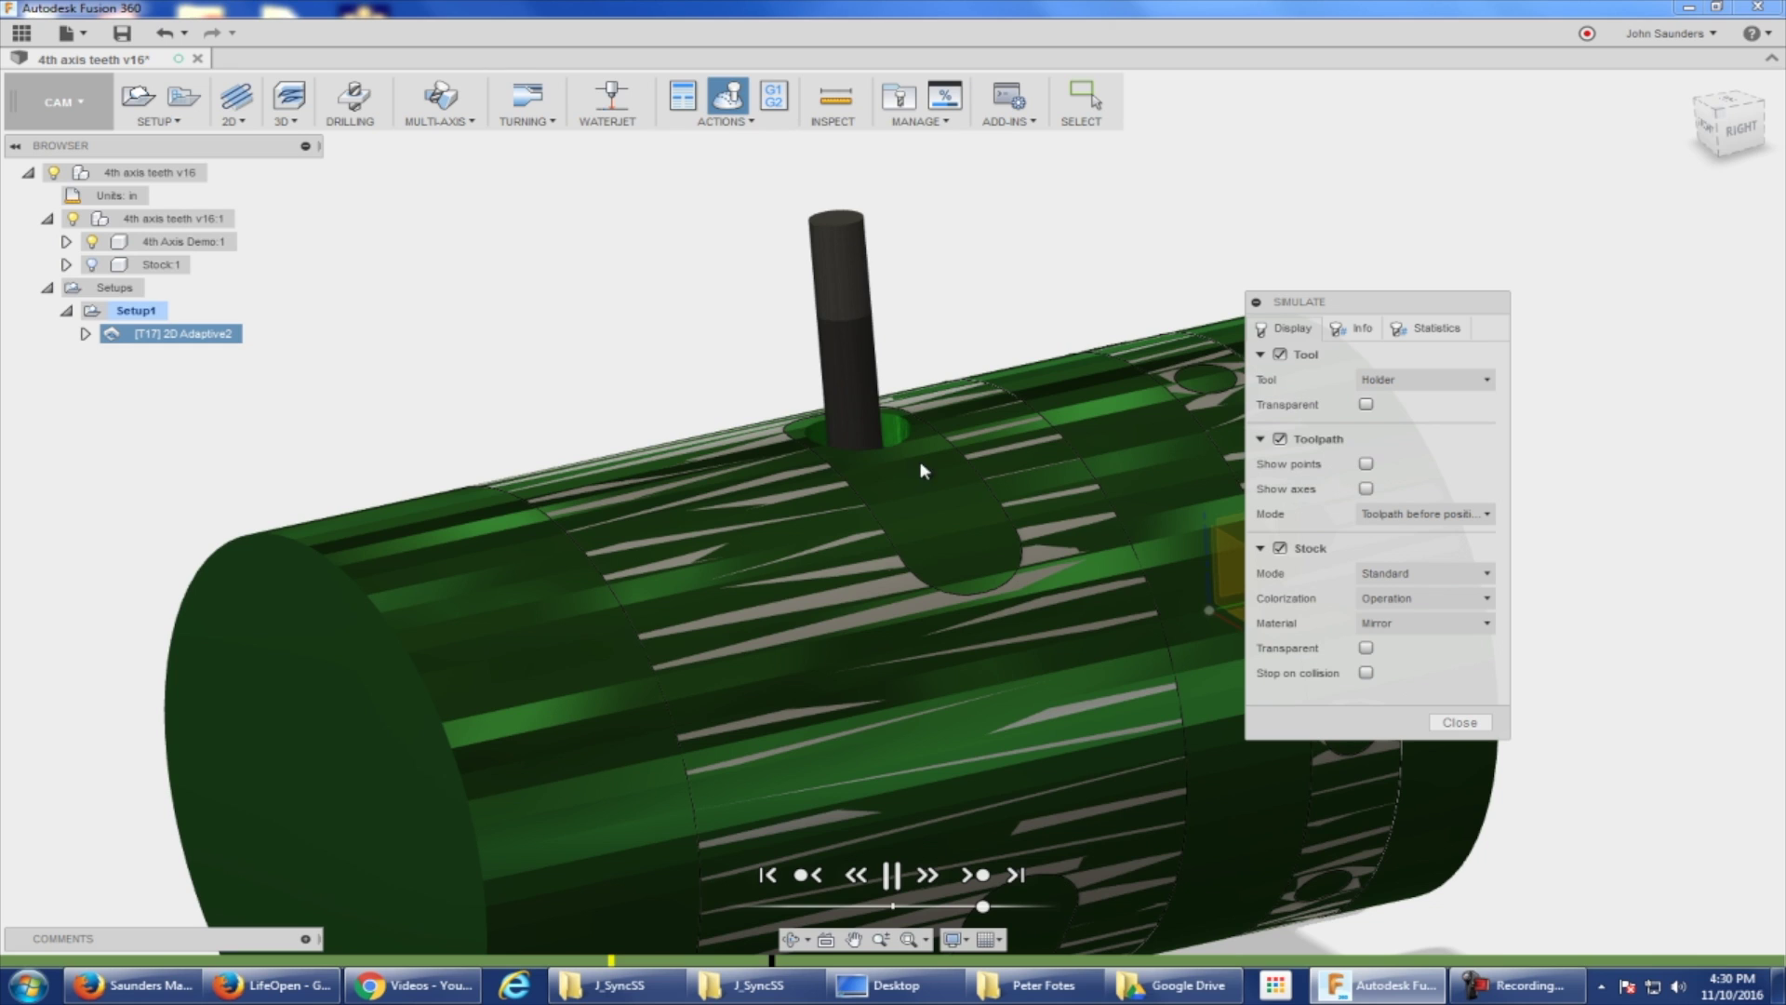
drag(983, 905, 945, 905)
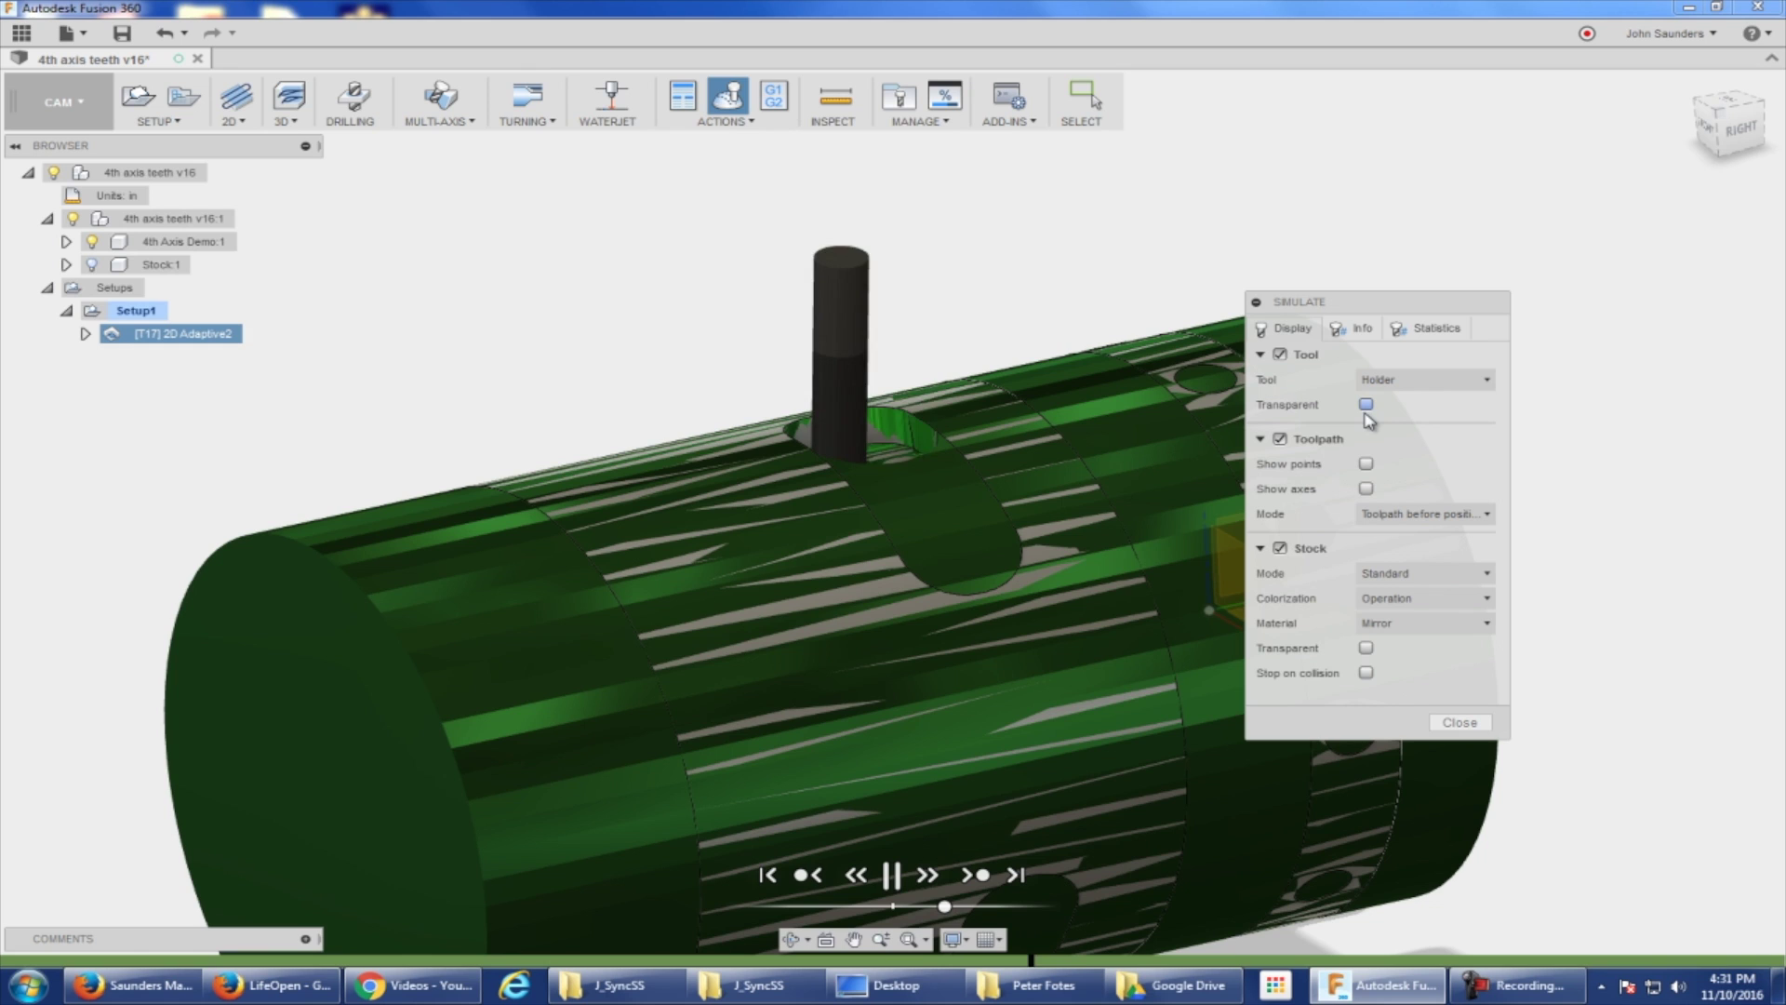
click(1366, 488)
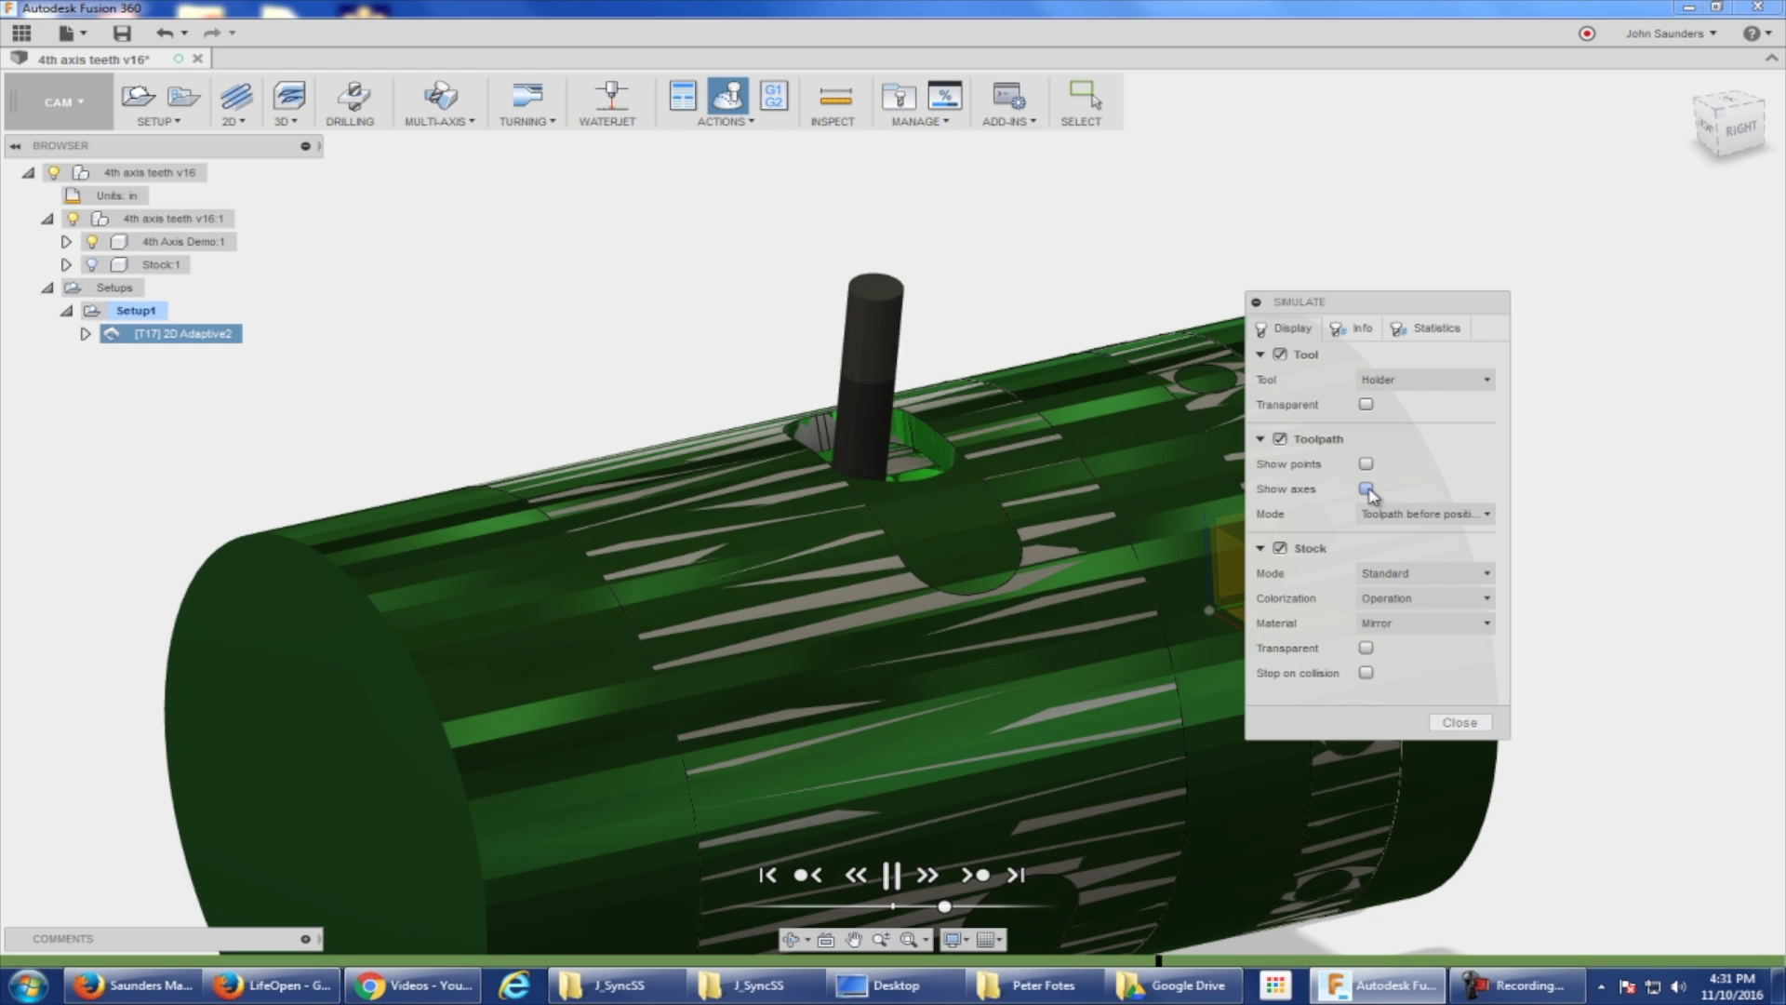
click(1365, 488)
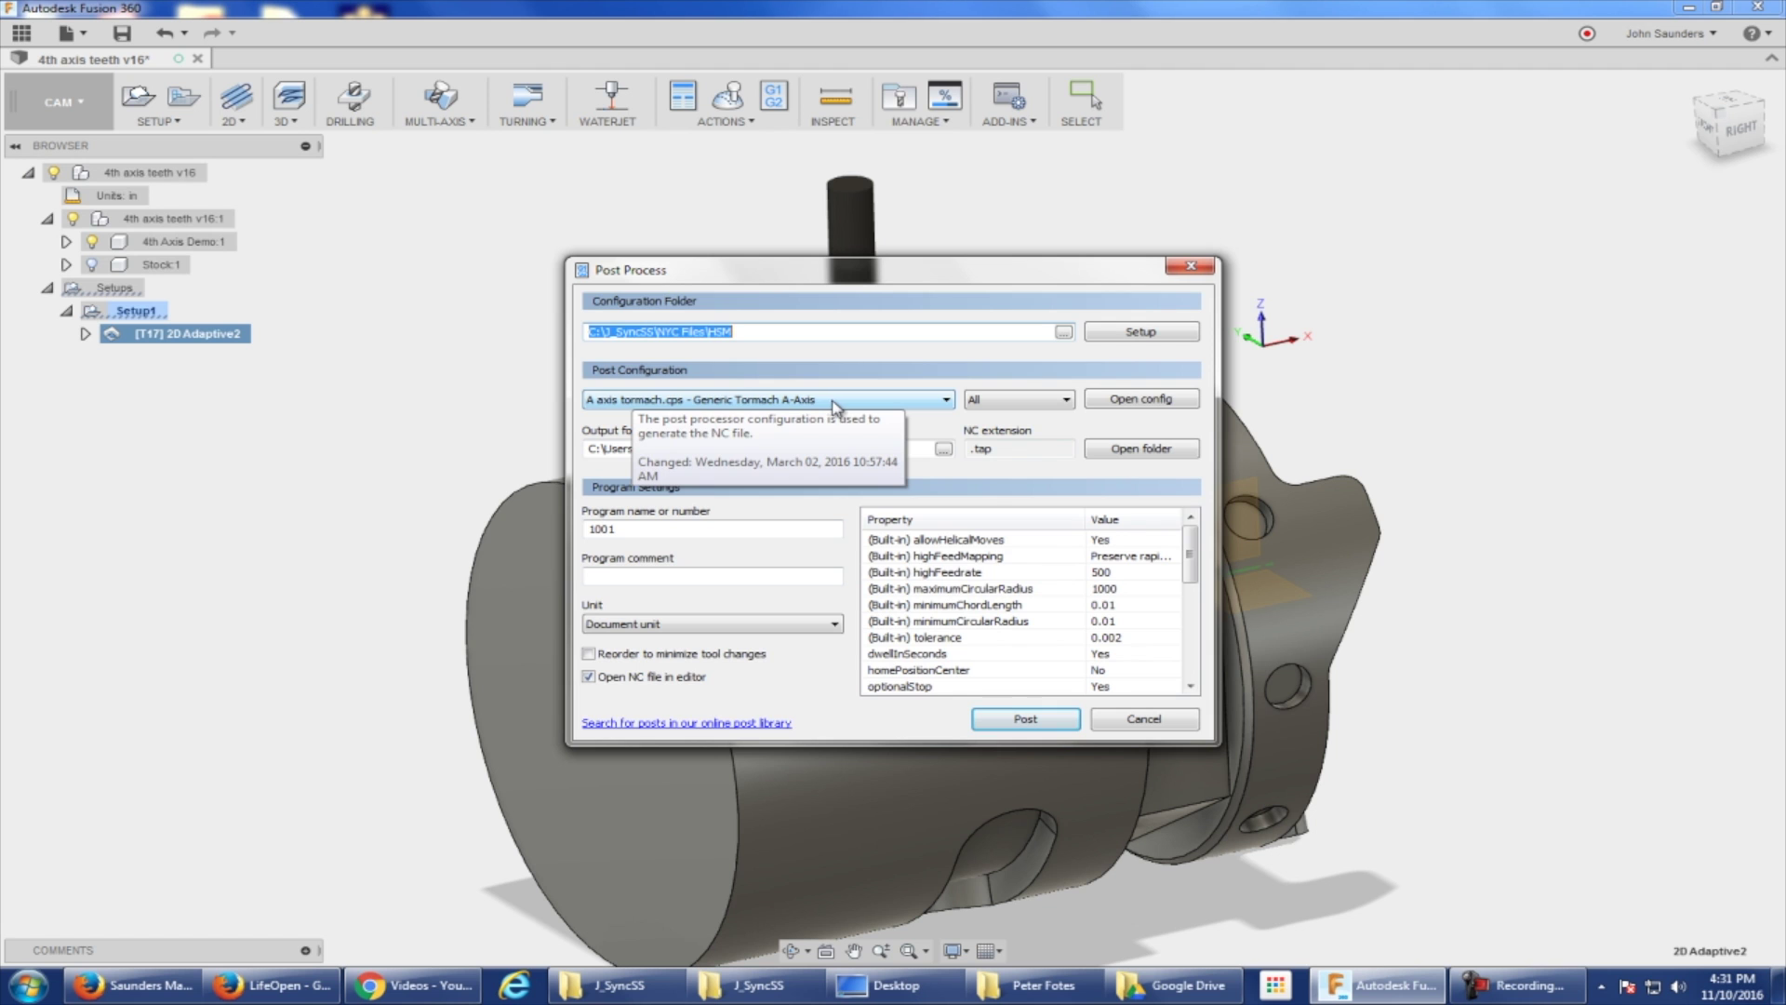
Step: Post the toolpath with the Generic Tormach A-Axis config to 1001.tap, replacing the existing file
click(1026, 721)
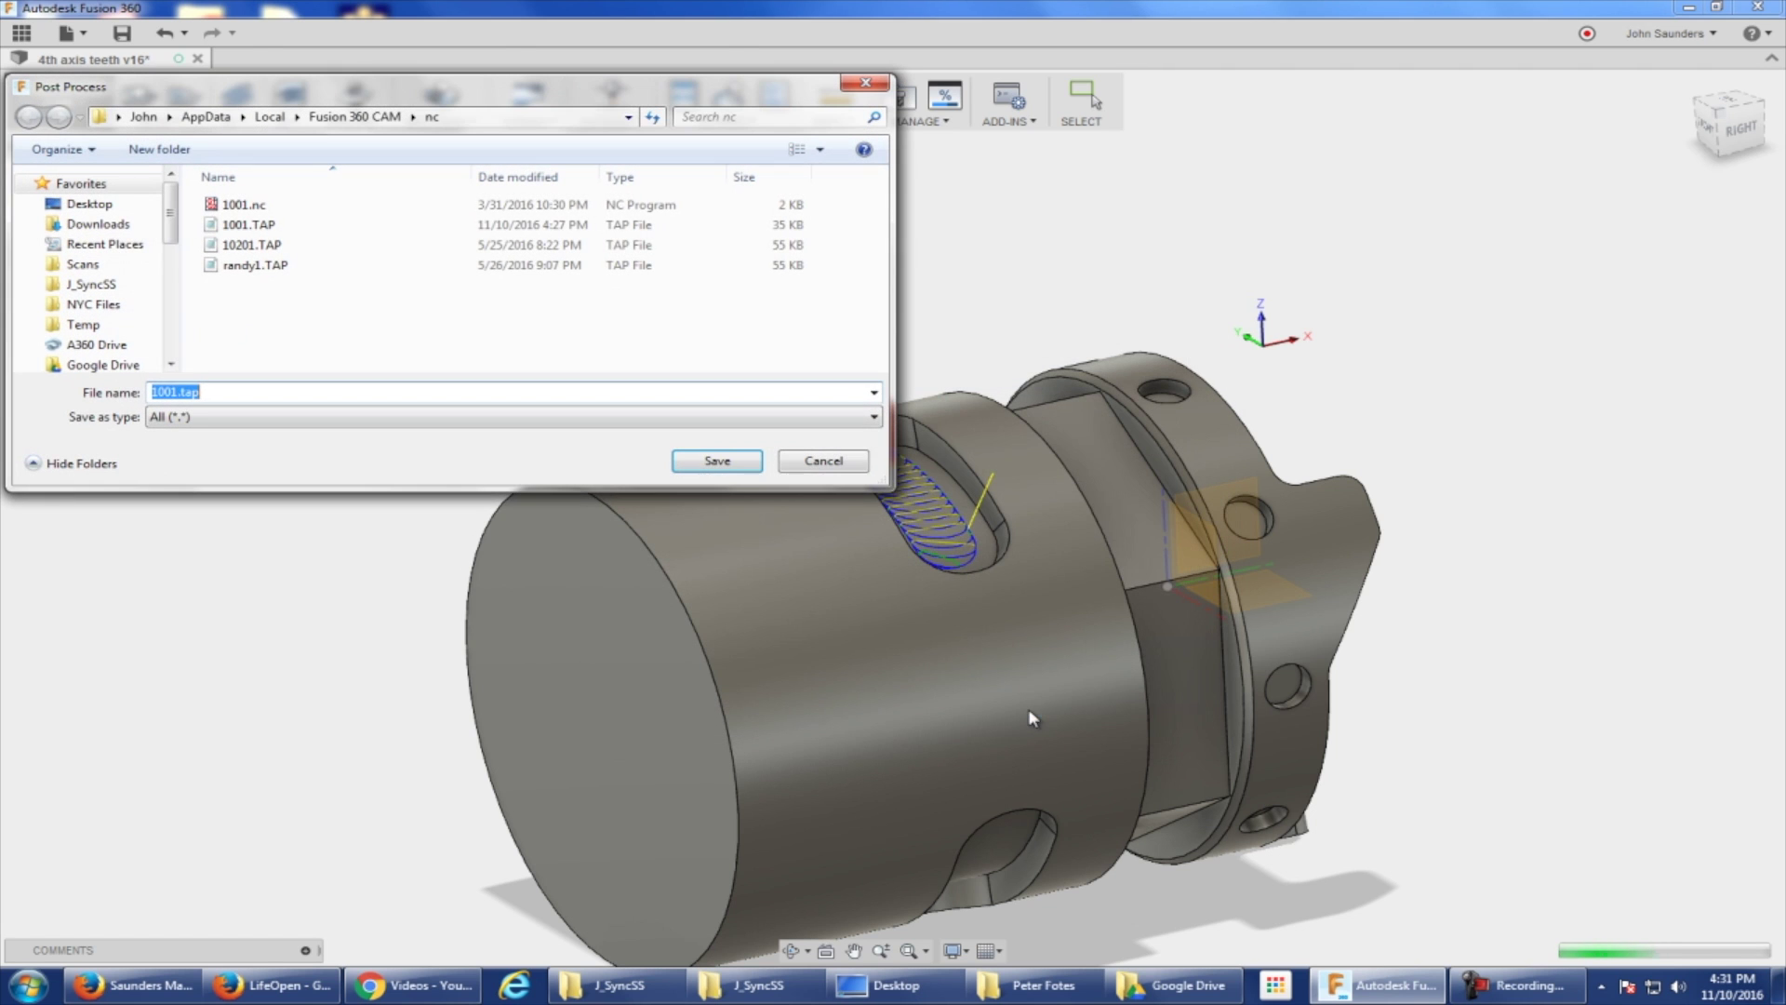
click(704, 468)
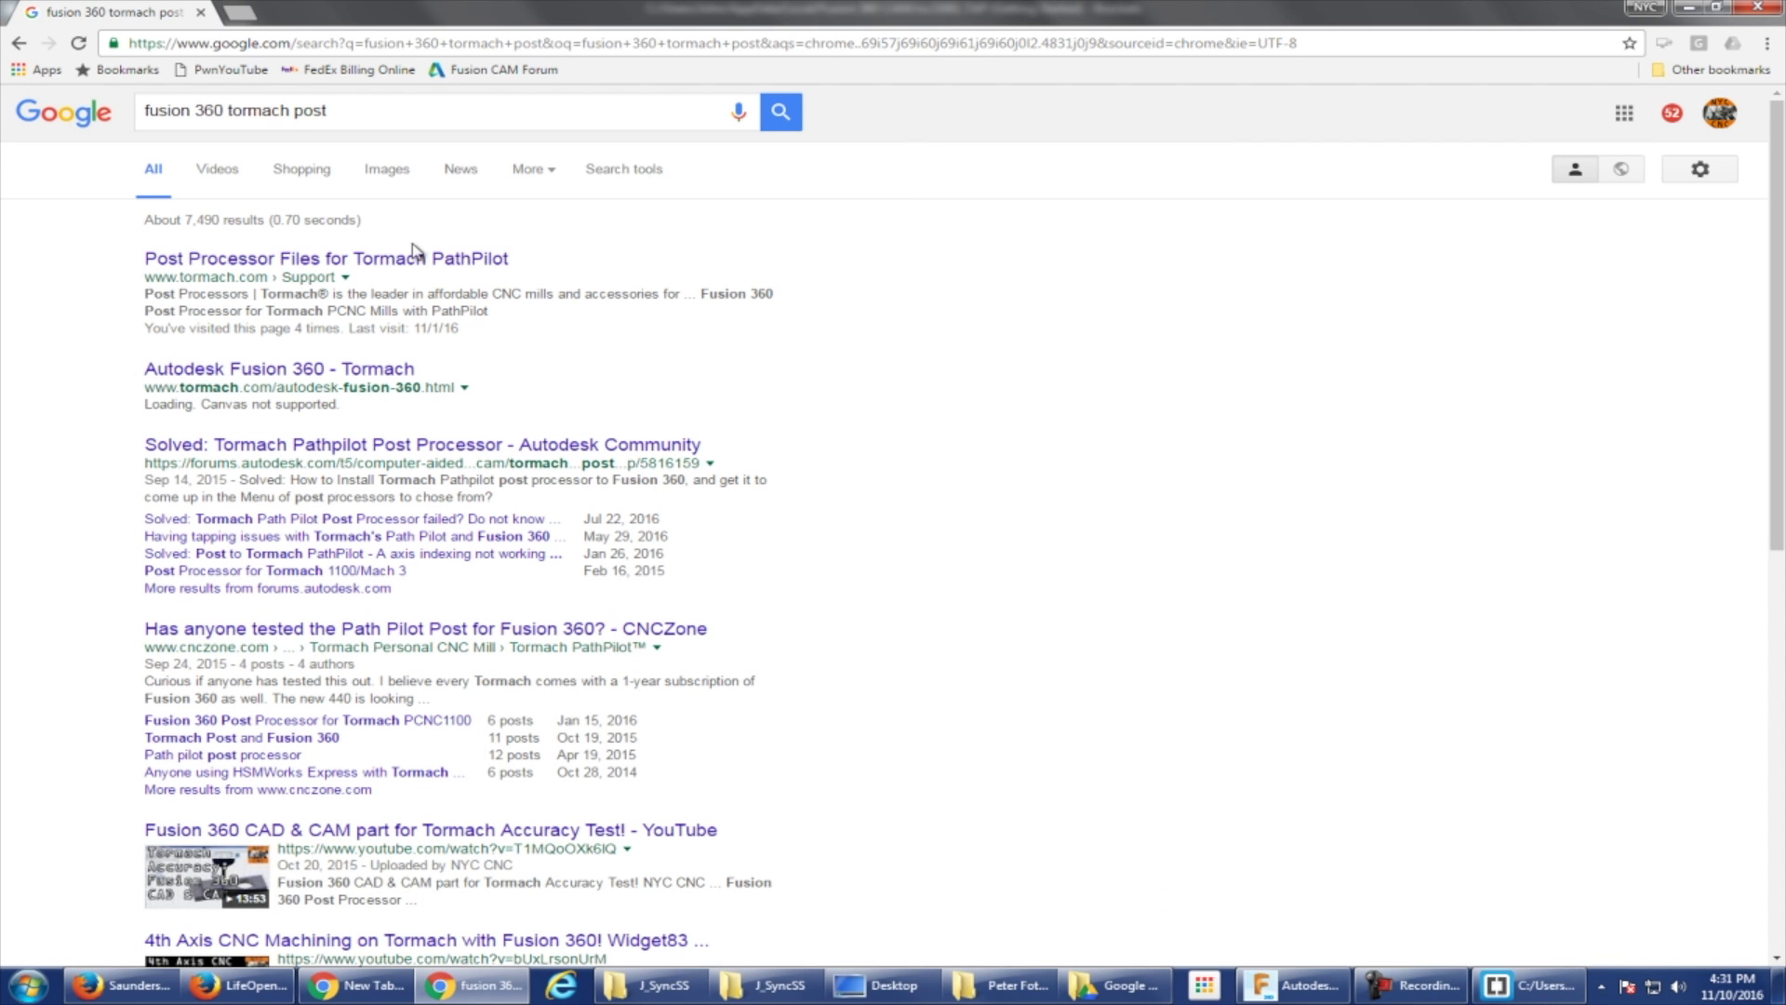
Step: Open the Tormach post result in the Autodesk Post Library, read the PathPilot description, then minimize Chrome
click(410, 264)
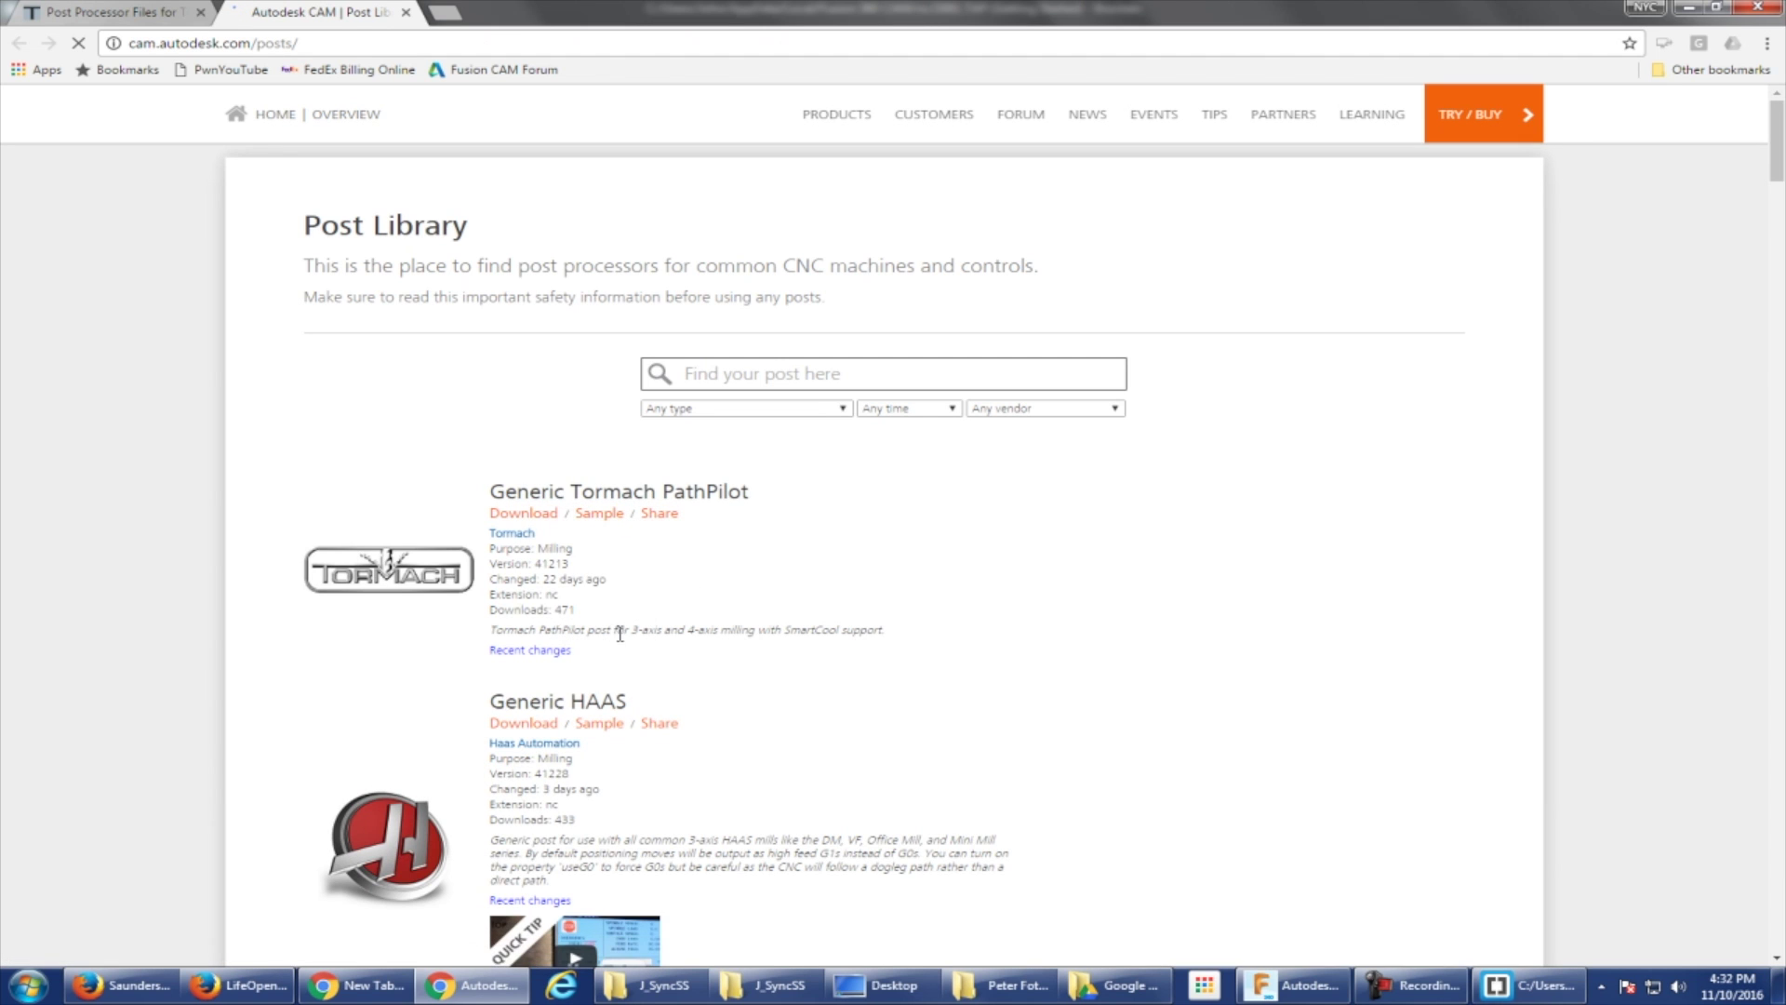
drag(712, 631, 811, 631)
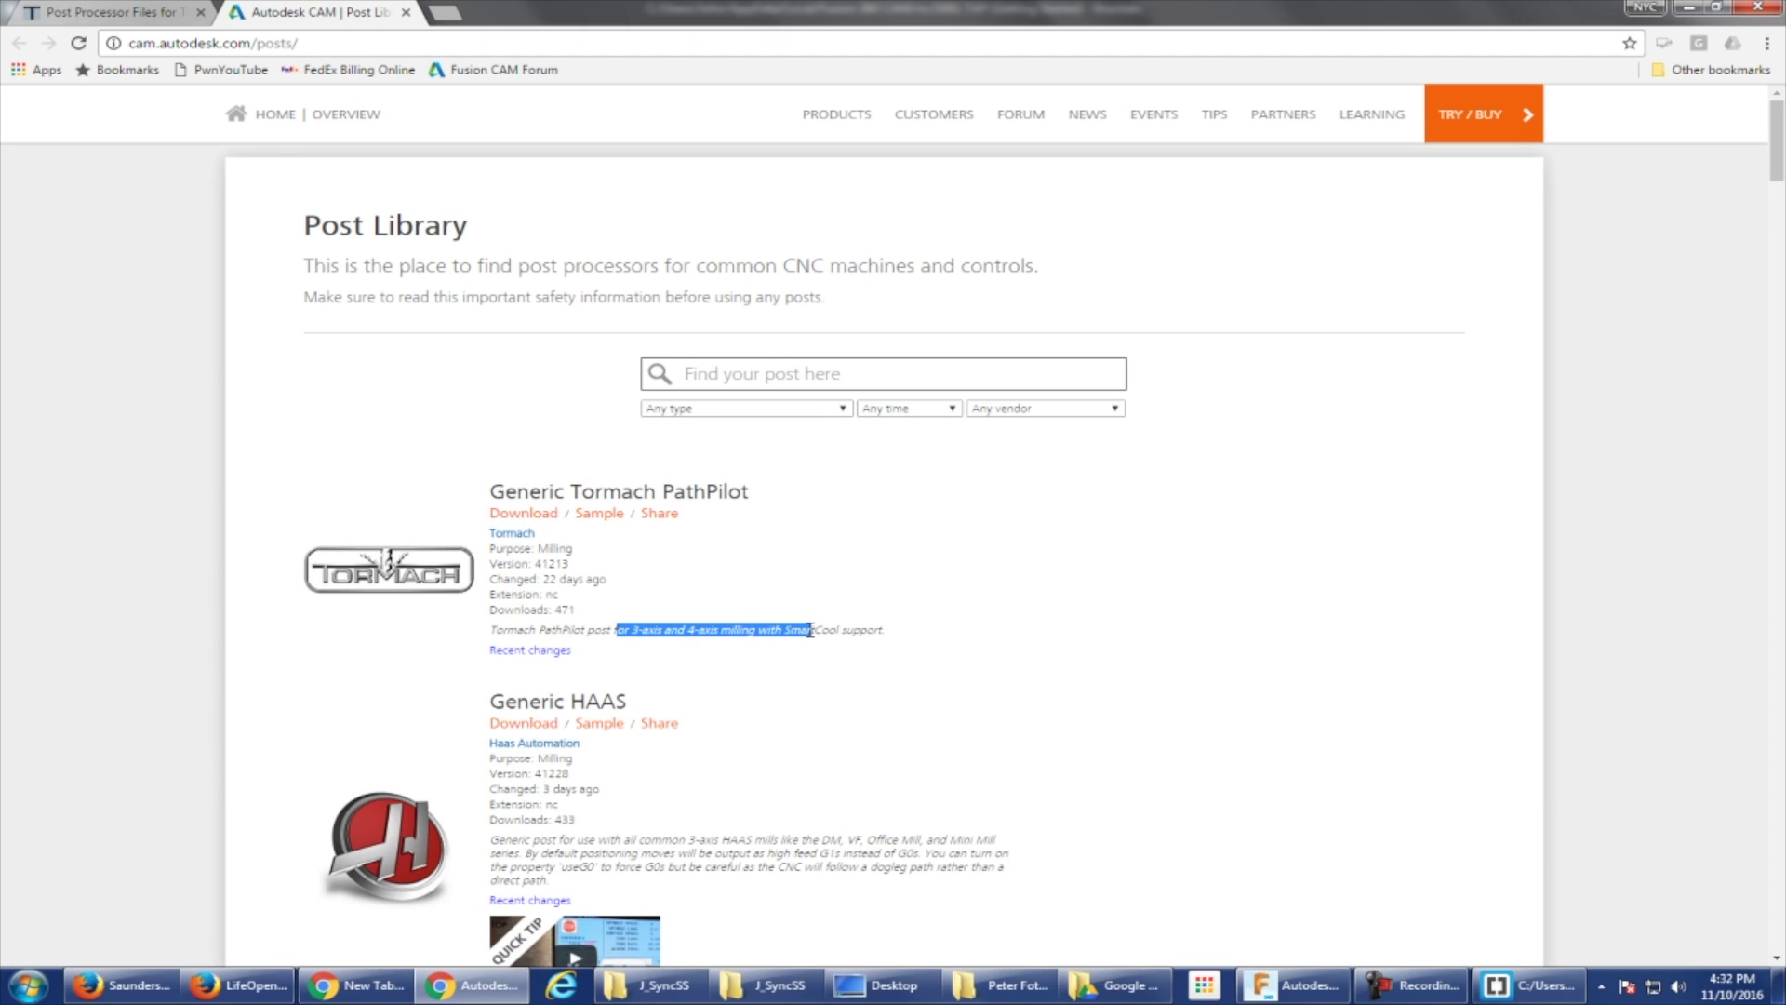
drag(526, 577, 564, 580)
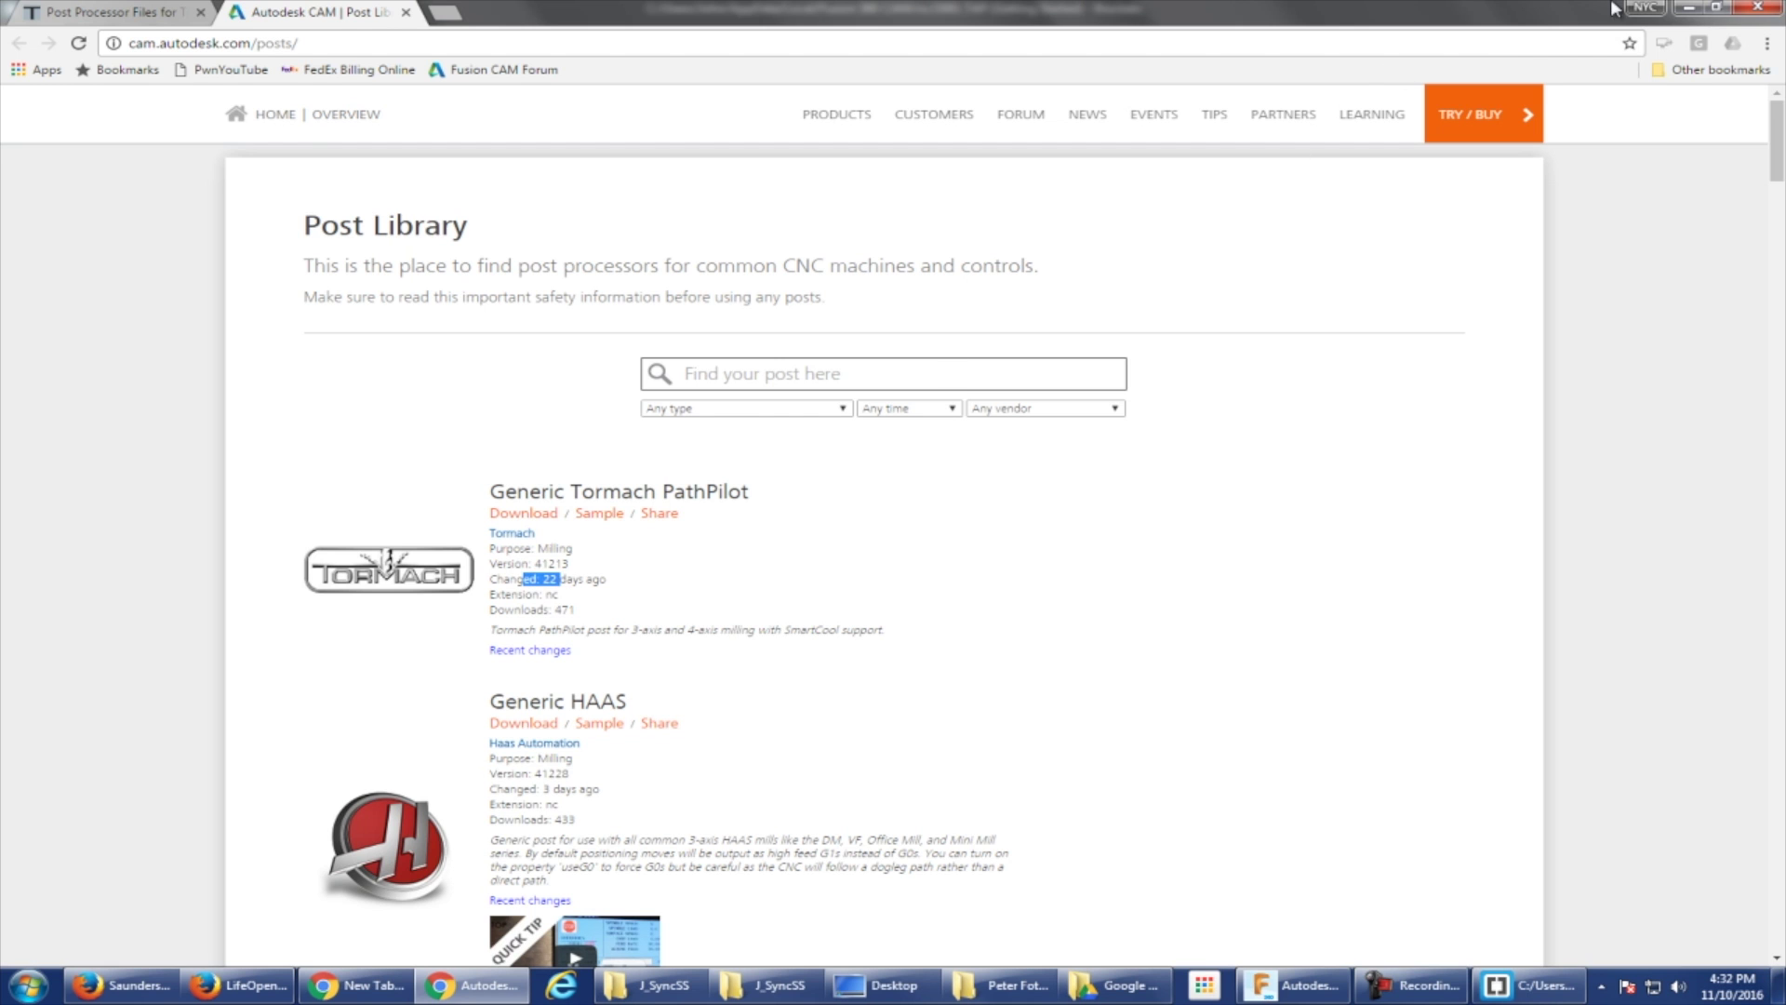
click(1688, 11)
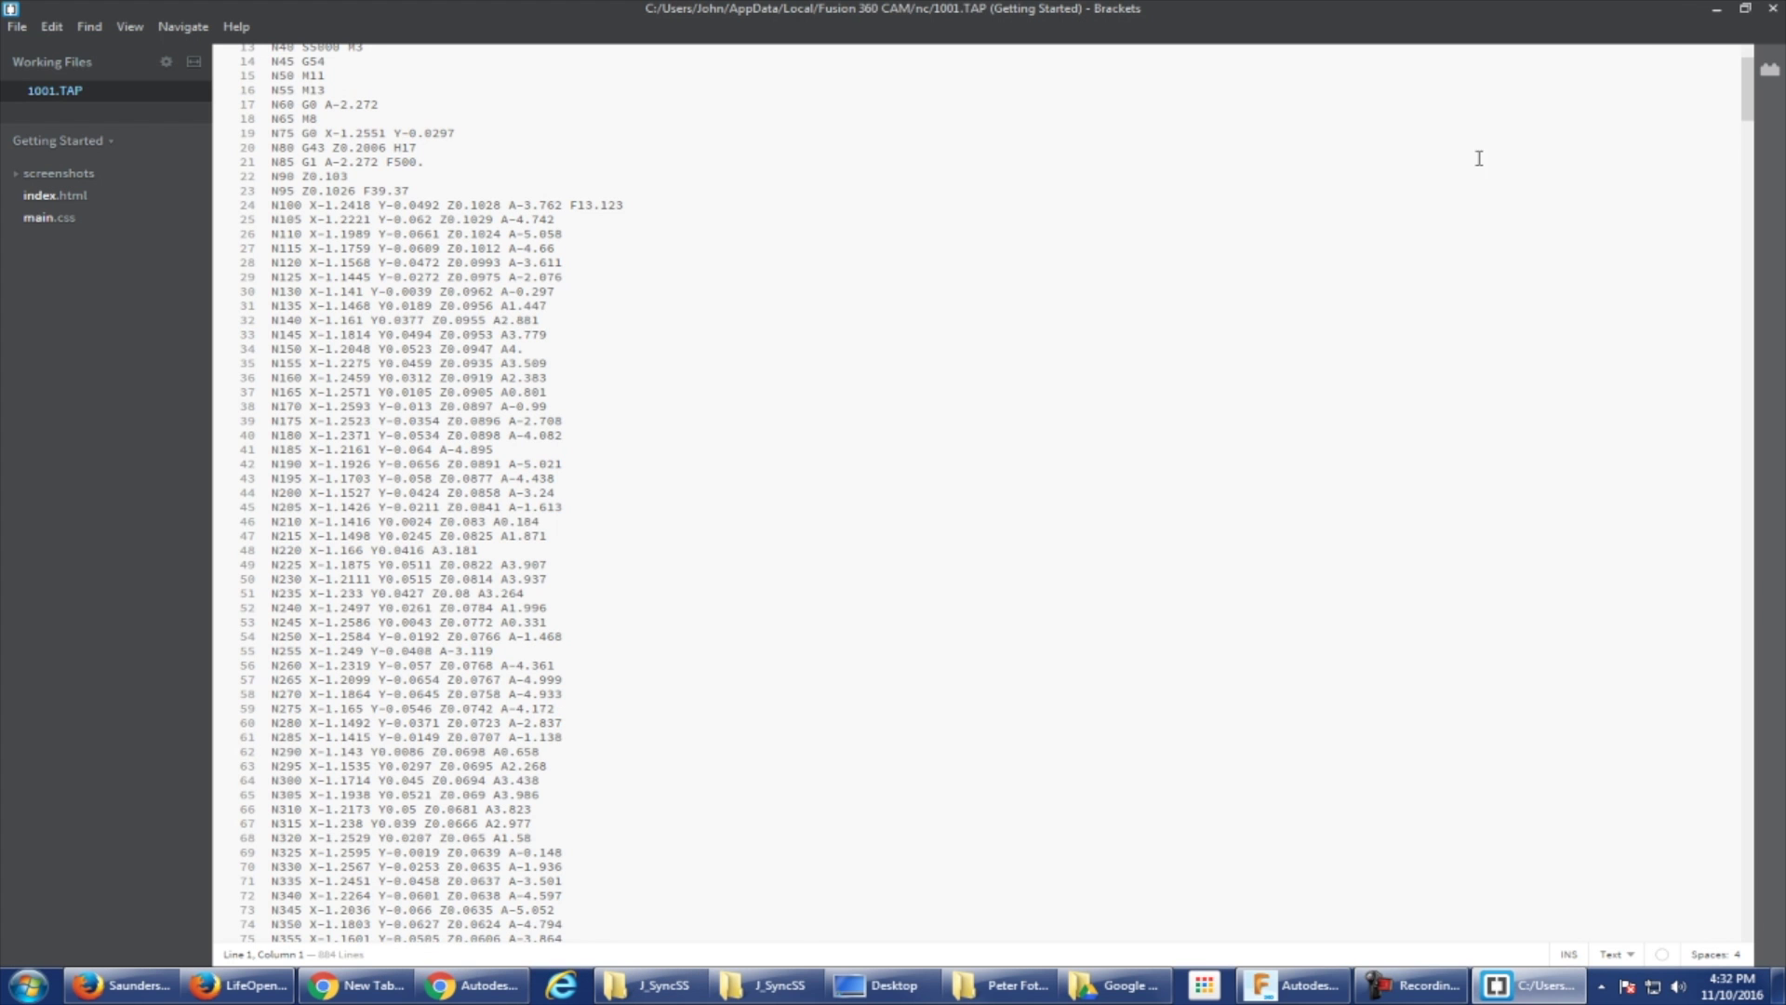
Step: Close the Brackets editor showing 1001.TAP and orbit the Fusion 360 part slightly
click(1773, 10)
shift+middle_drag(1260, 276, 332, 385)
Step: Add 2D Adaptive2 to a new Circular pattern on the cylinder's front edge, 3 instances
right_click(215, 339)
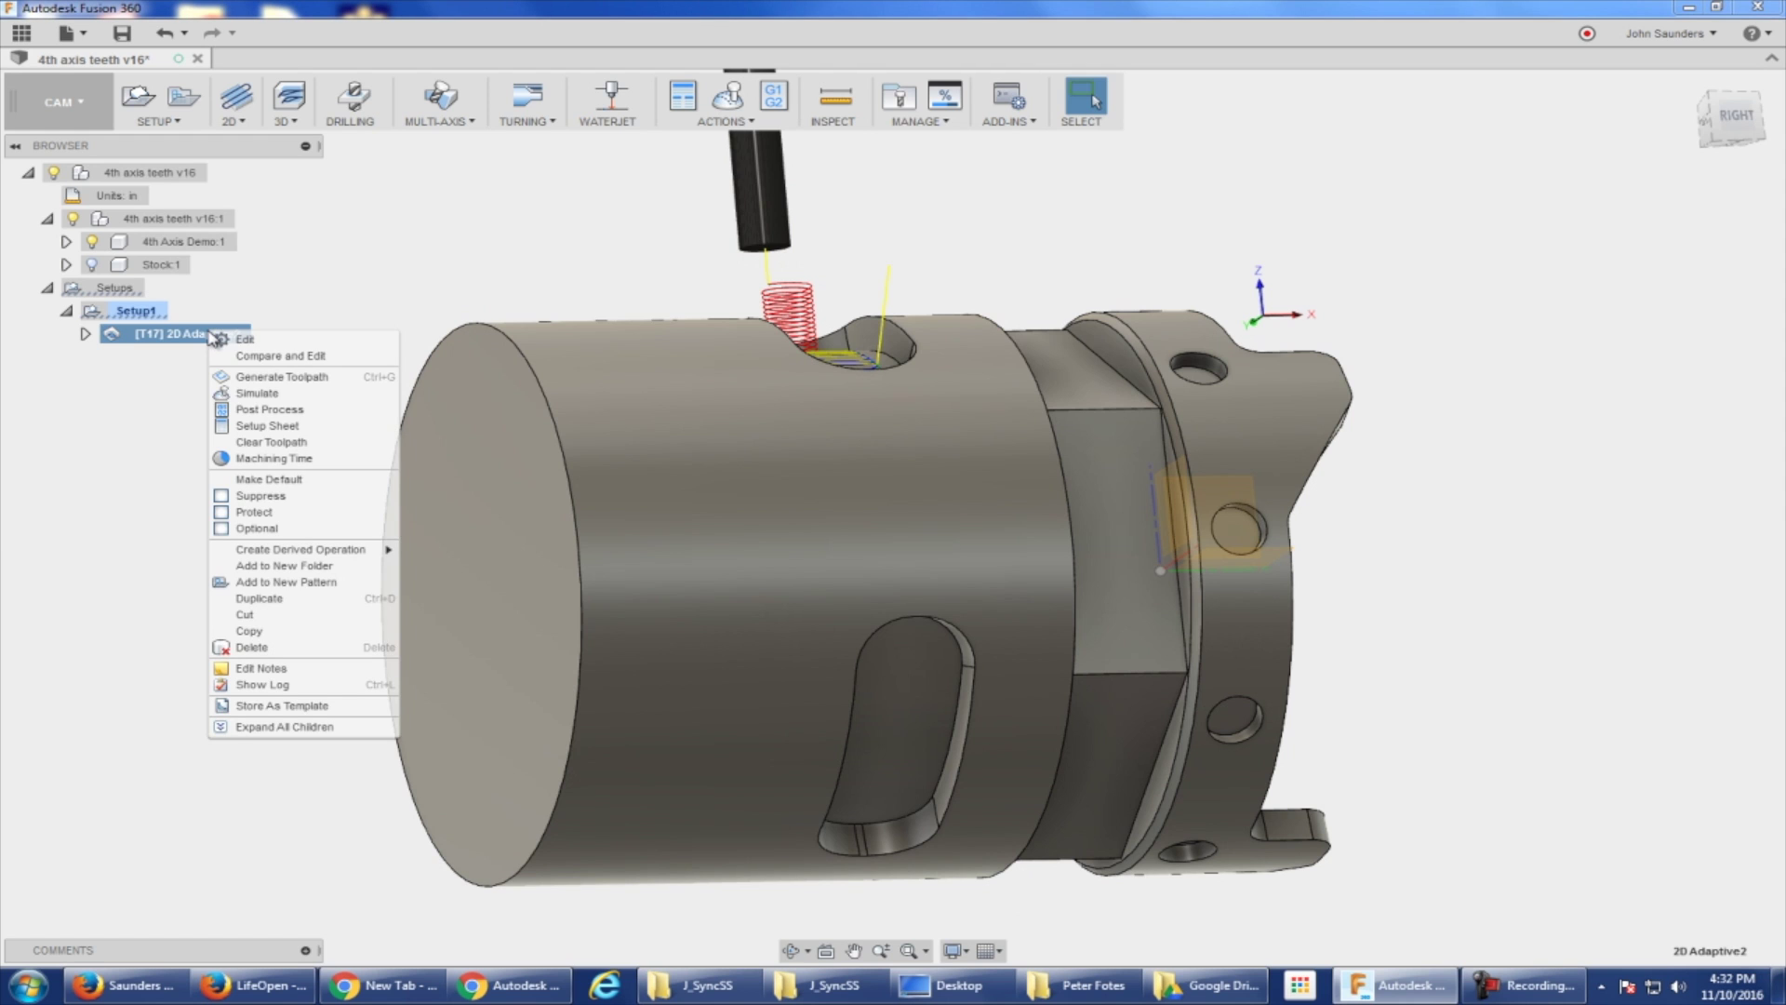
click(298, 582)
click(1526, 279)
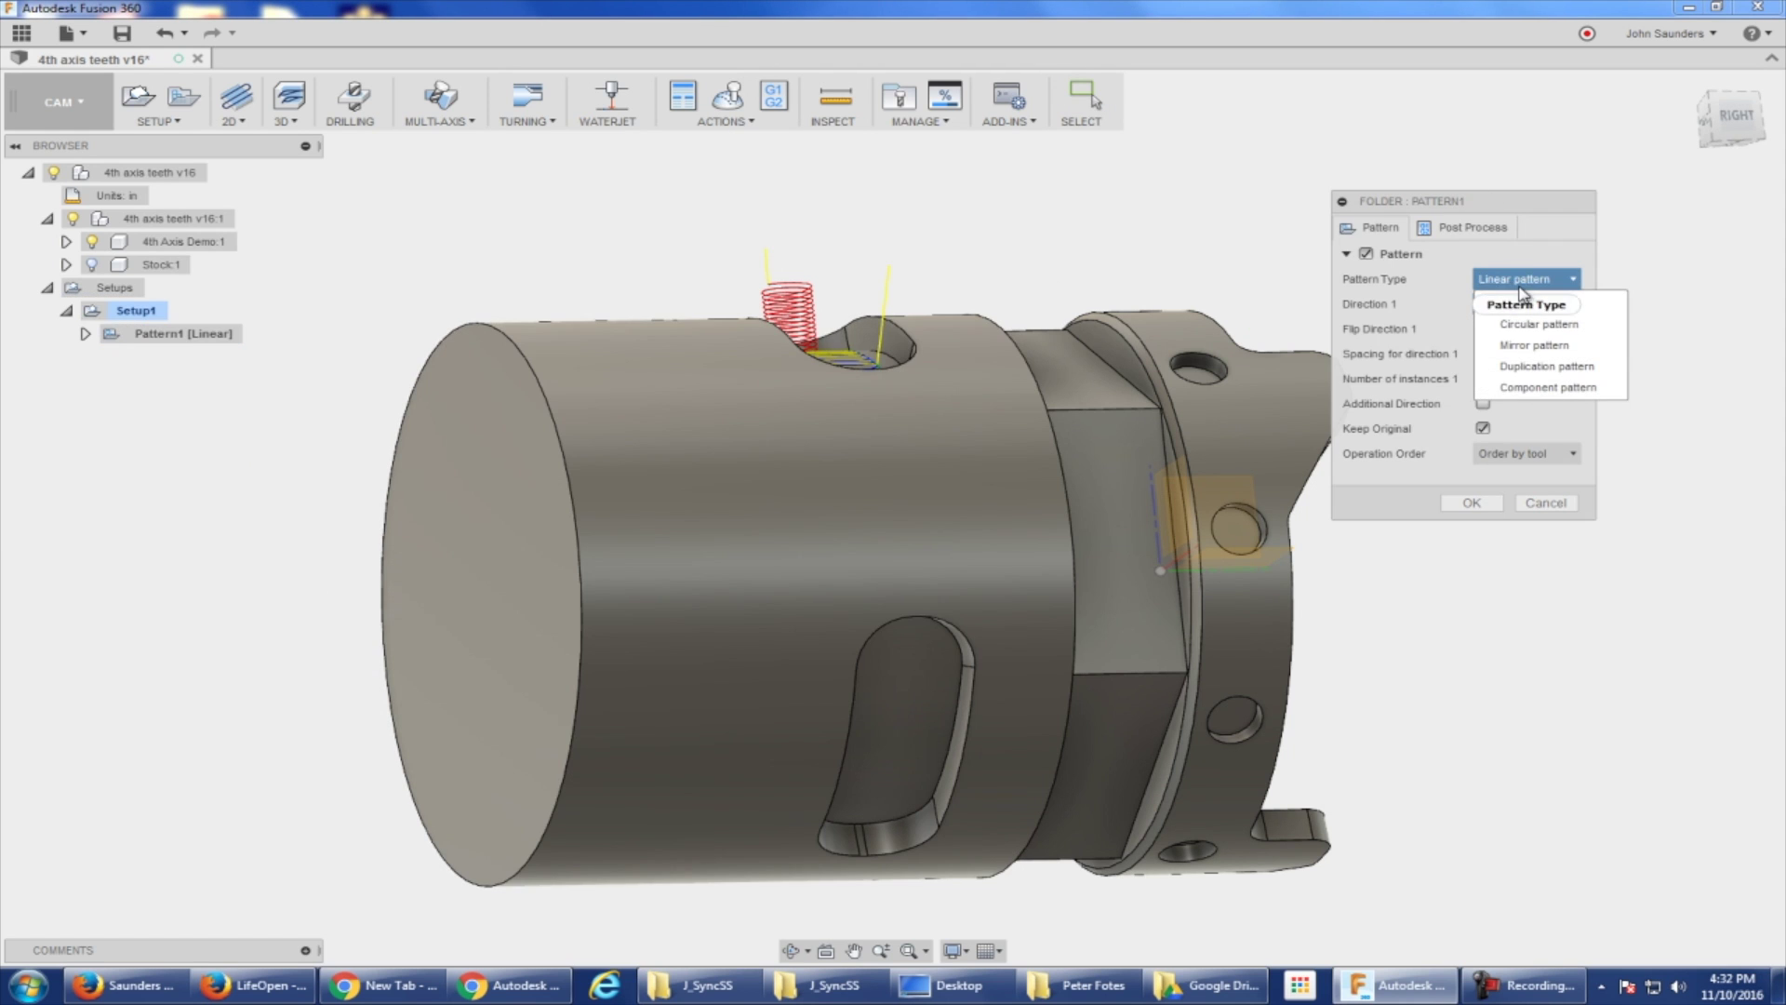
click(1537, 323)
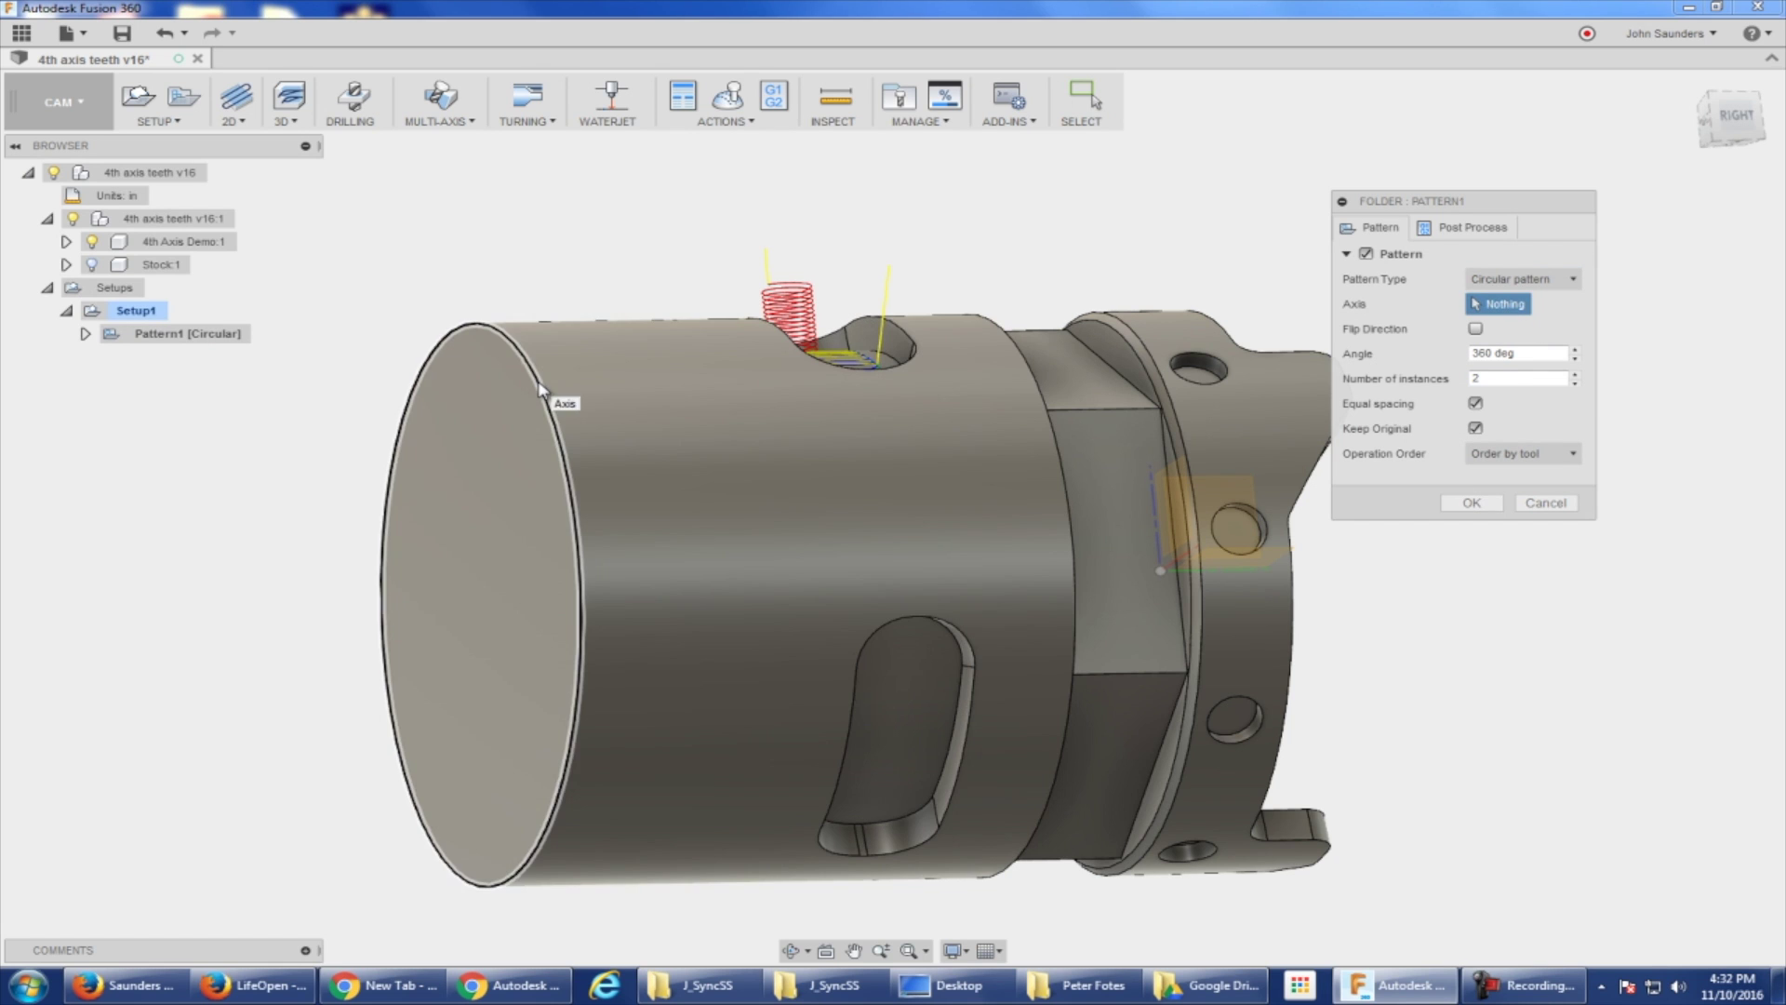
click(538, 388)
click(1574, 374)
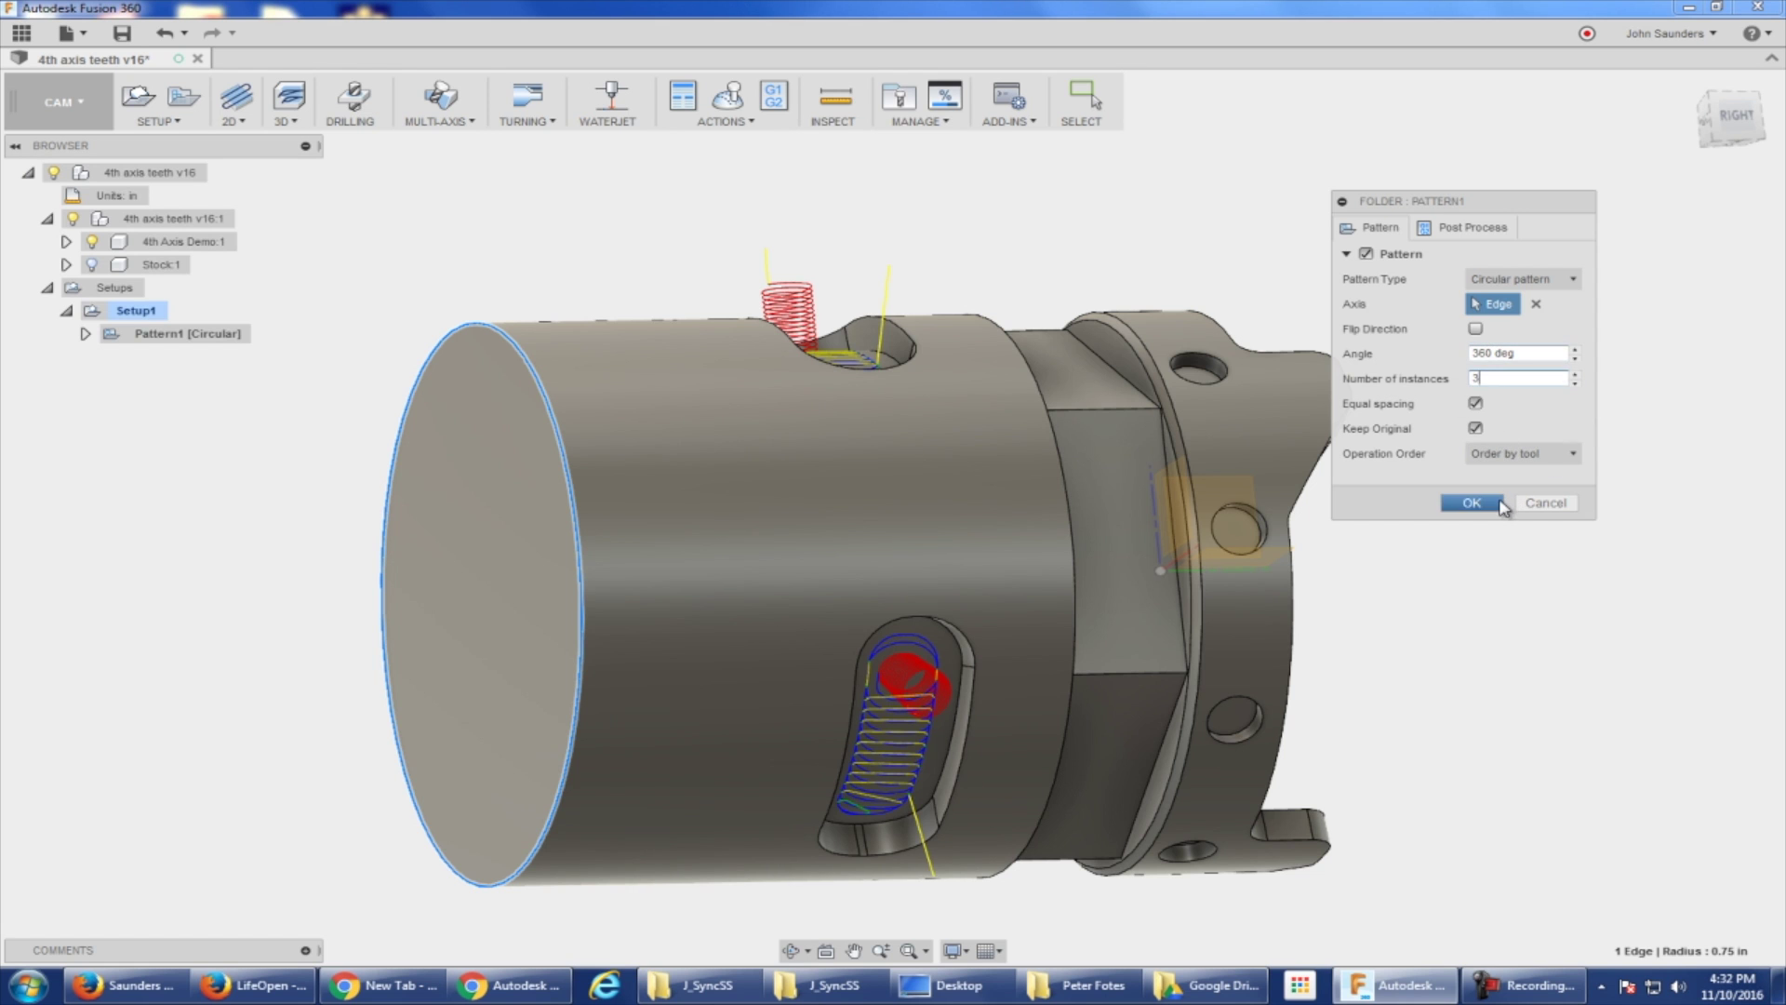
click(1471, 502)
scroll(1498, 506, down, 3)
shift+middle_drag(1499, 506, 1194, 382)
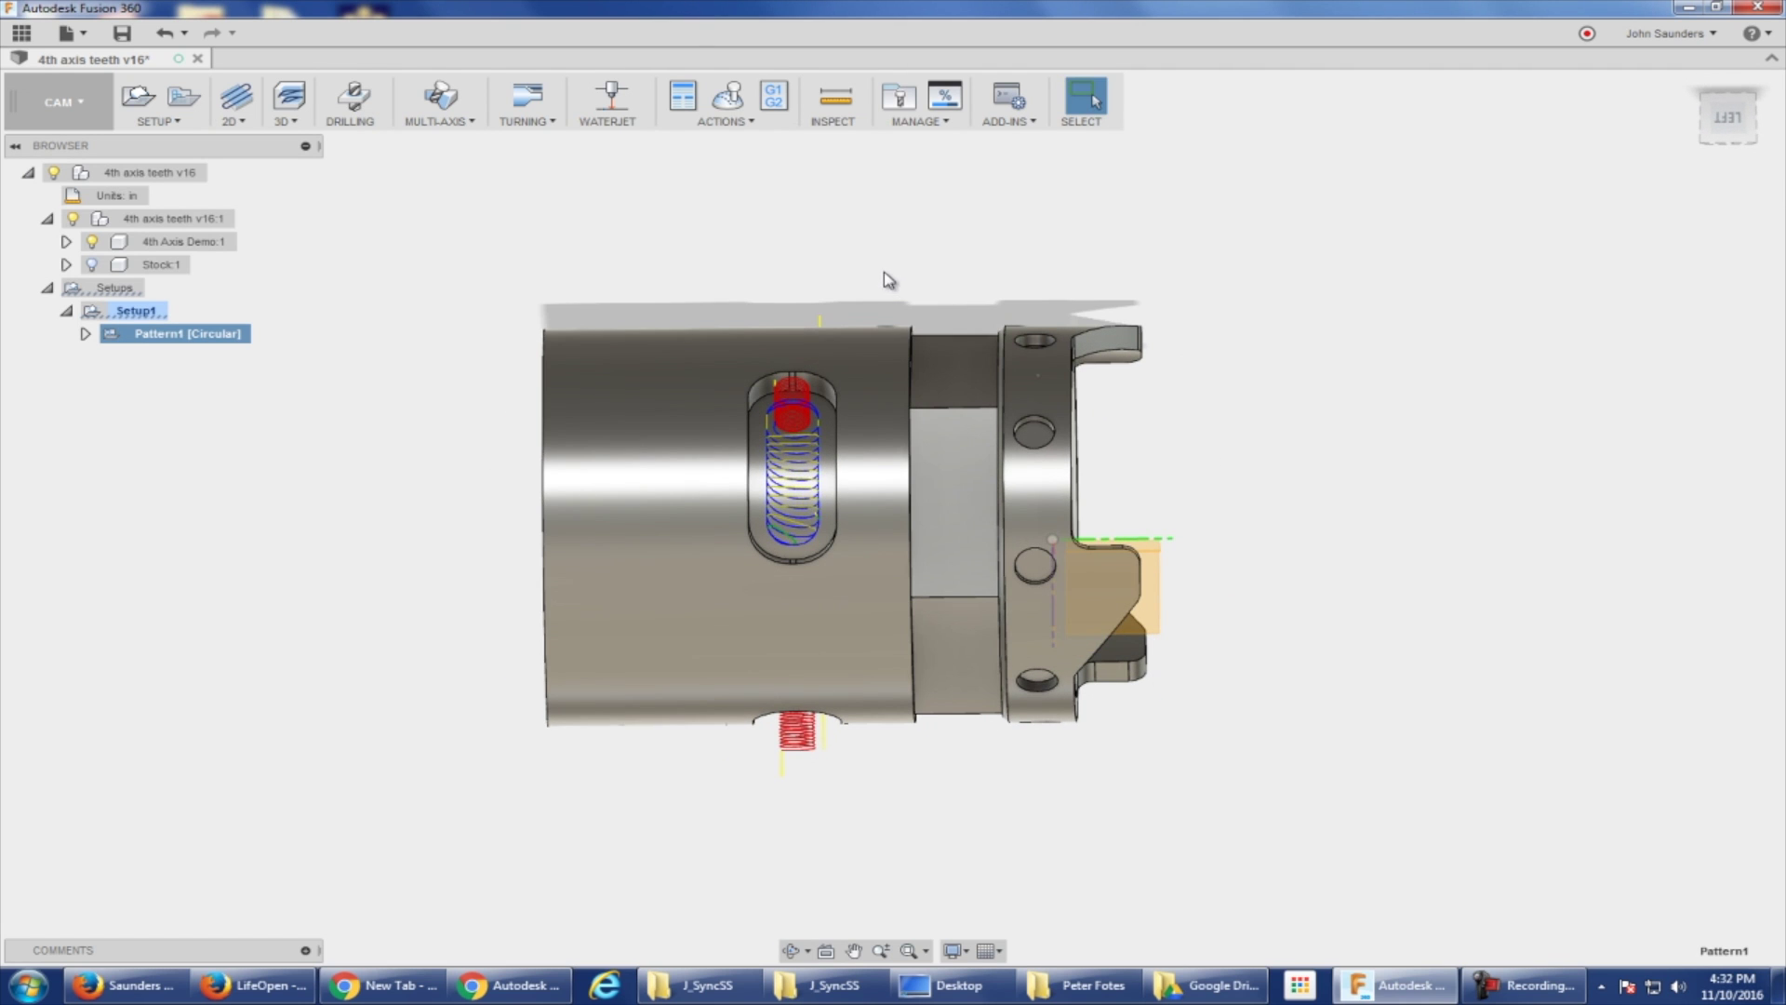
shift+middle_drag(889, 280, 876, 245)
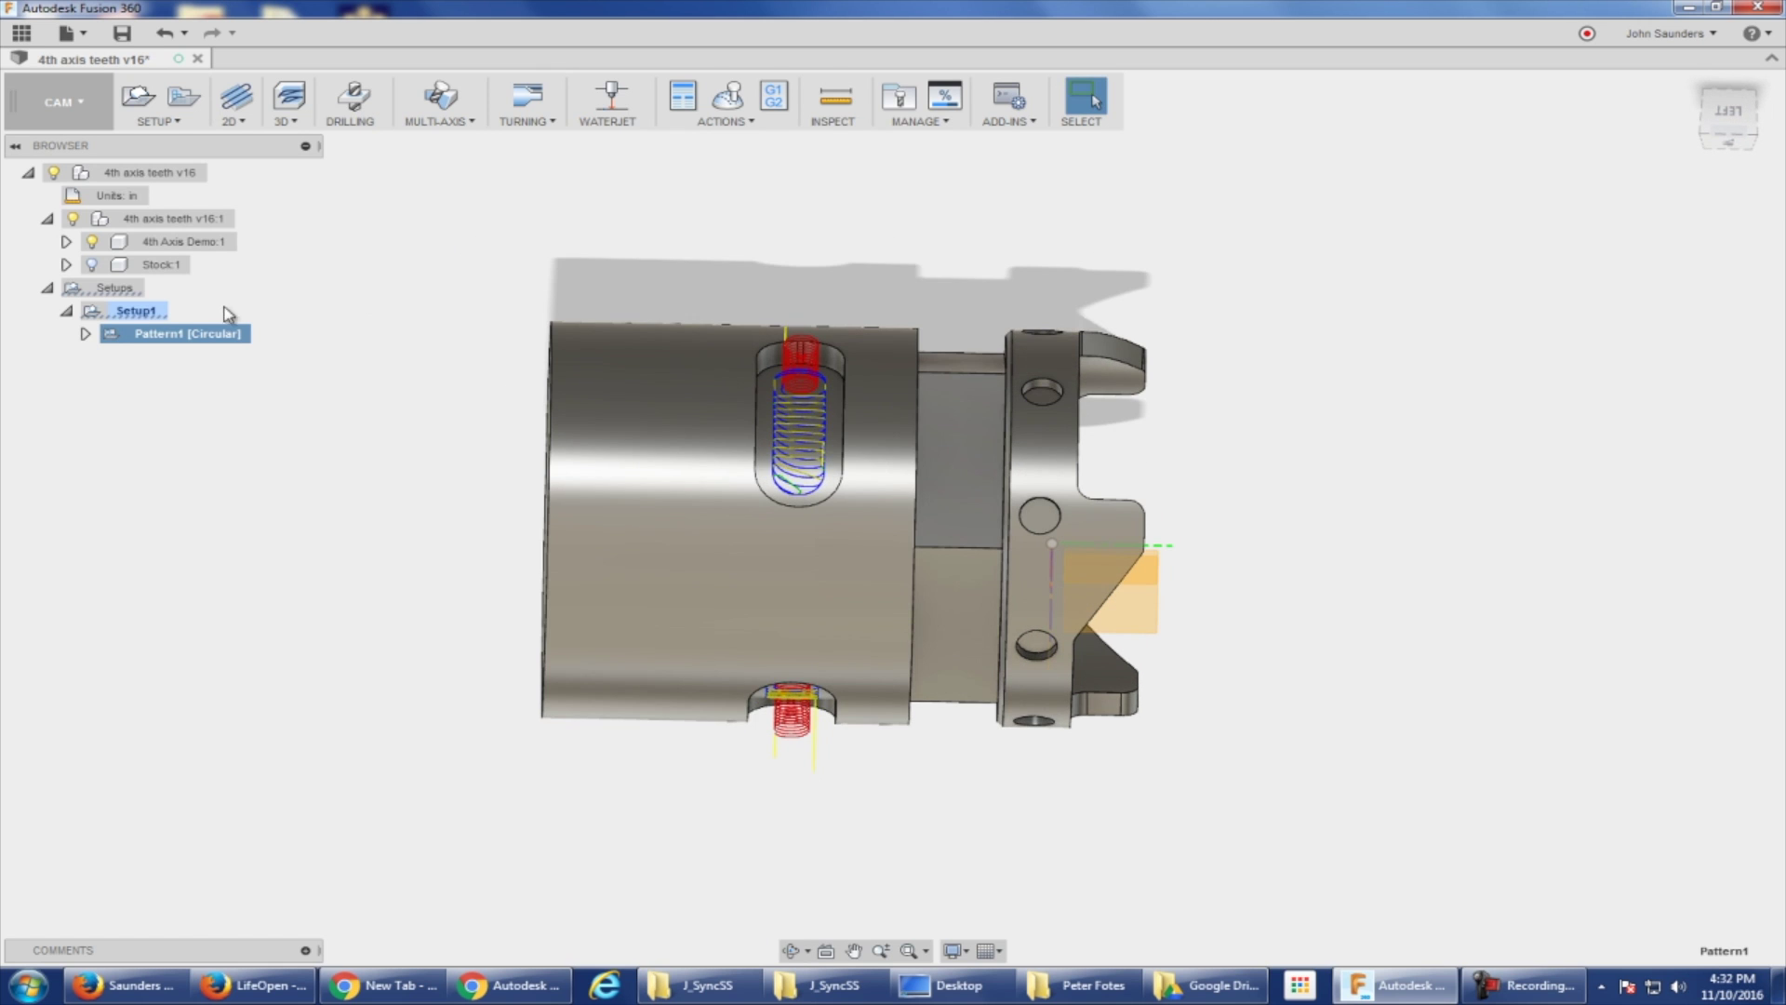
Step: Begin a new setup, set its stock mode to From solid, then cancel it
click(149, 310)
click(307, 305)
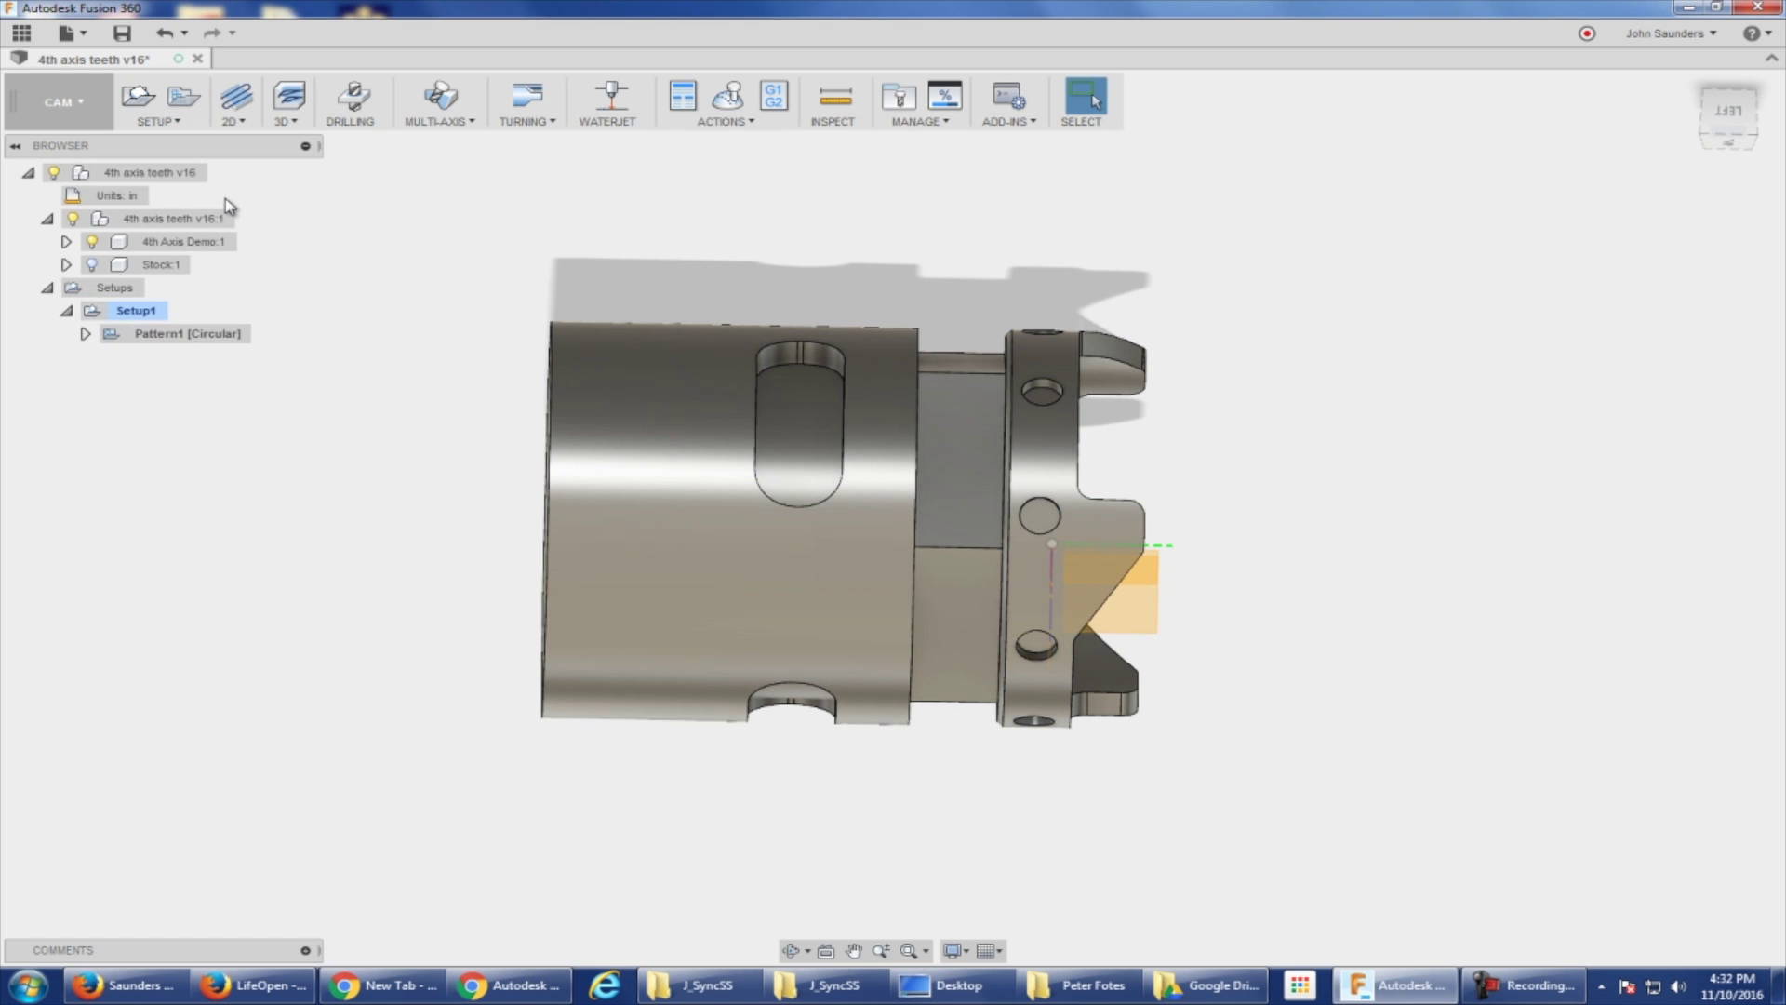
click(140, 97)
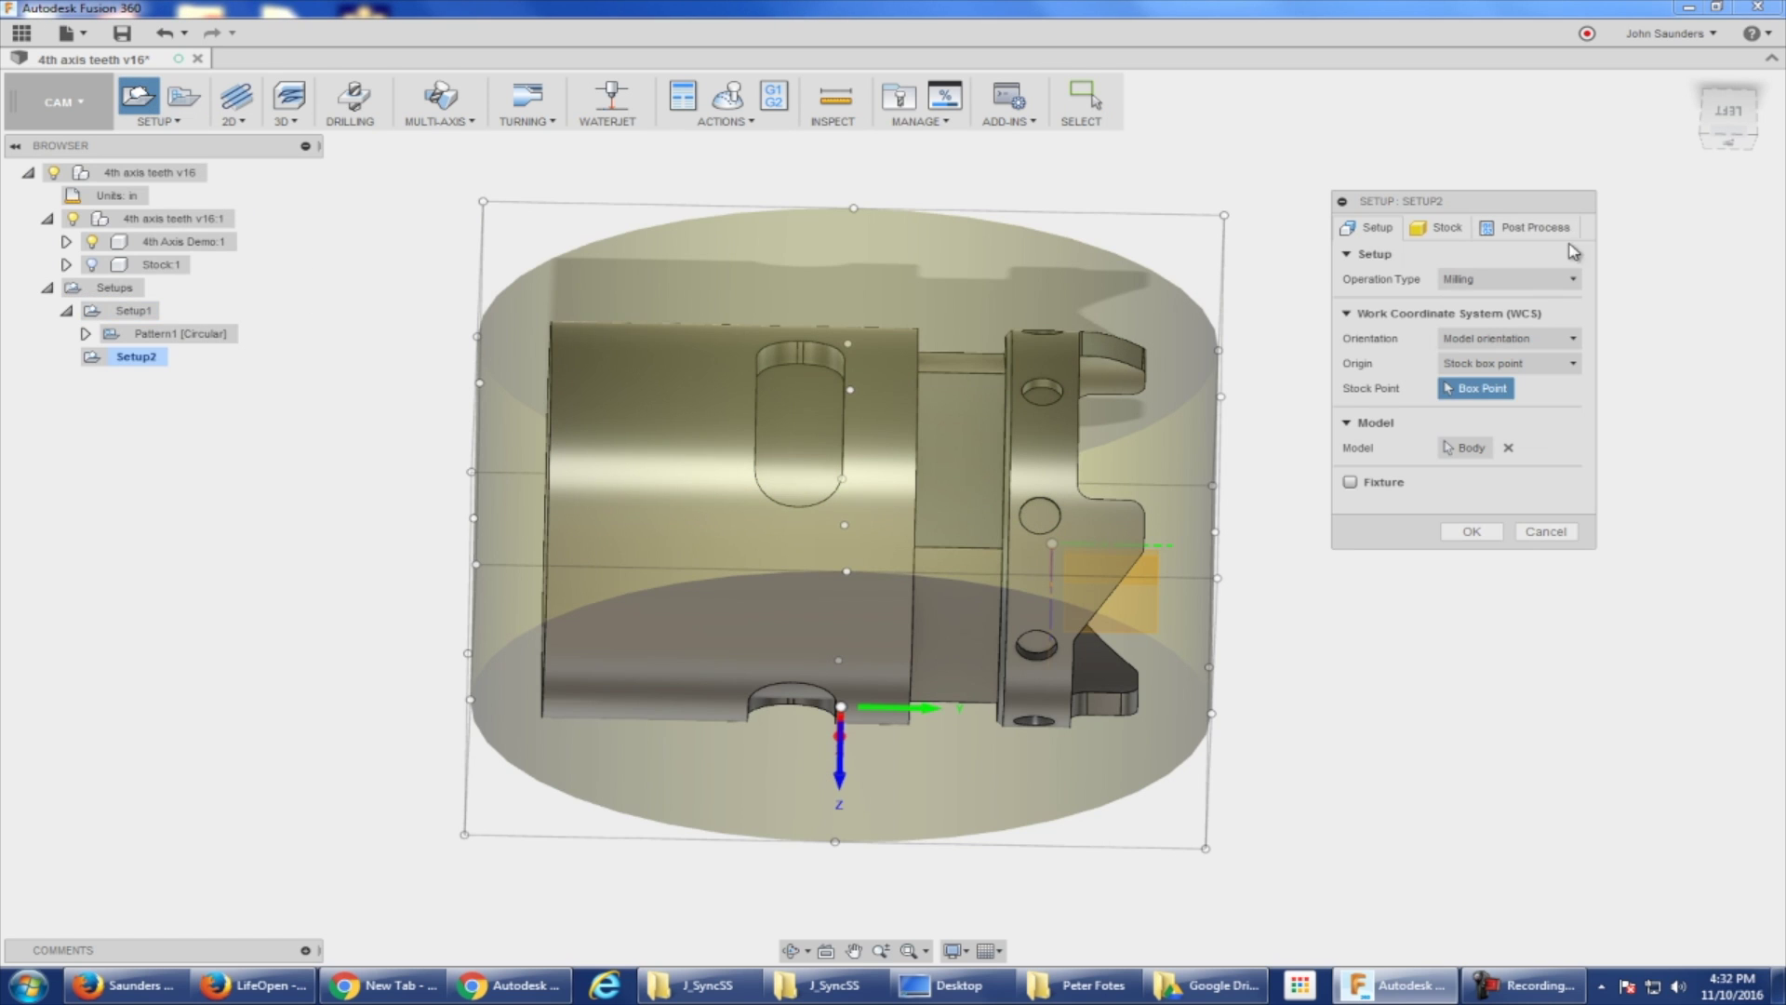
click(1449, 229)
click(1501, 279)
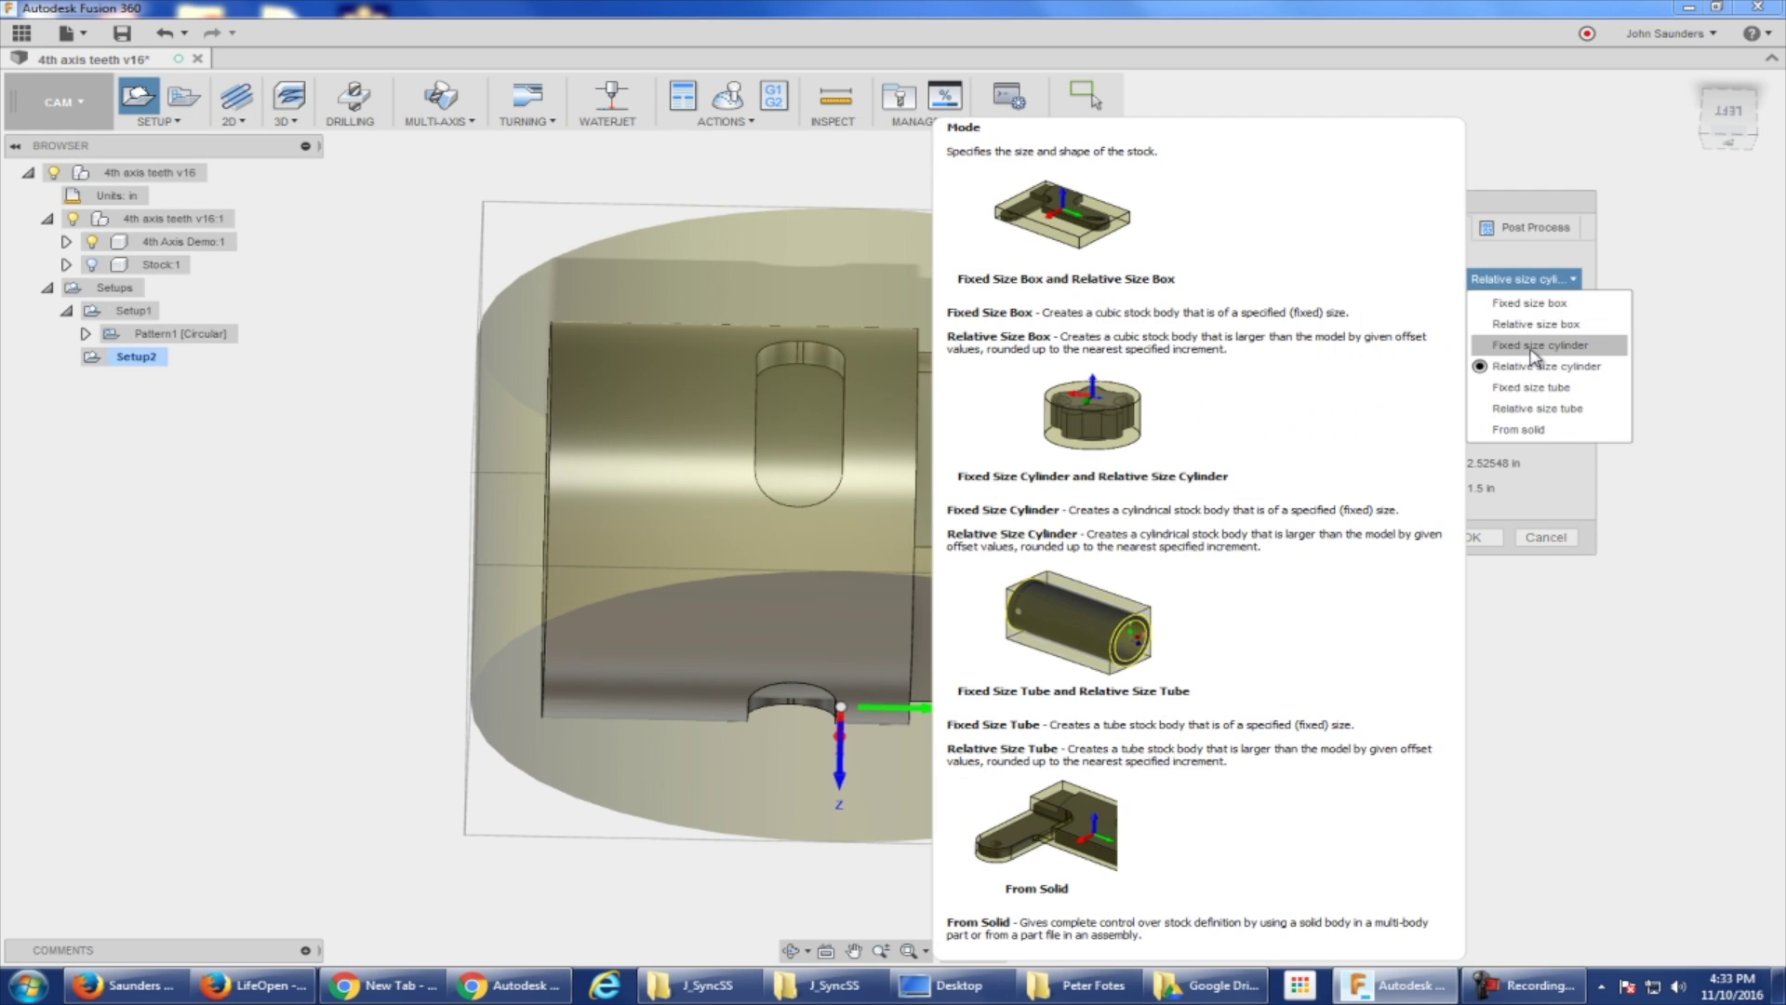
click(1504, 262)
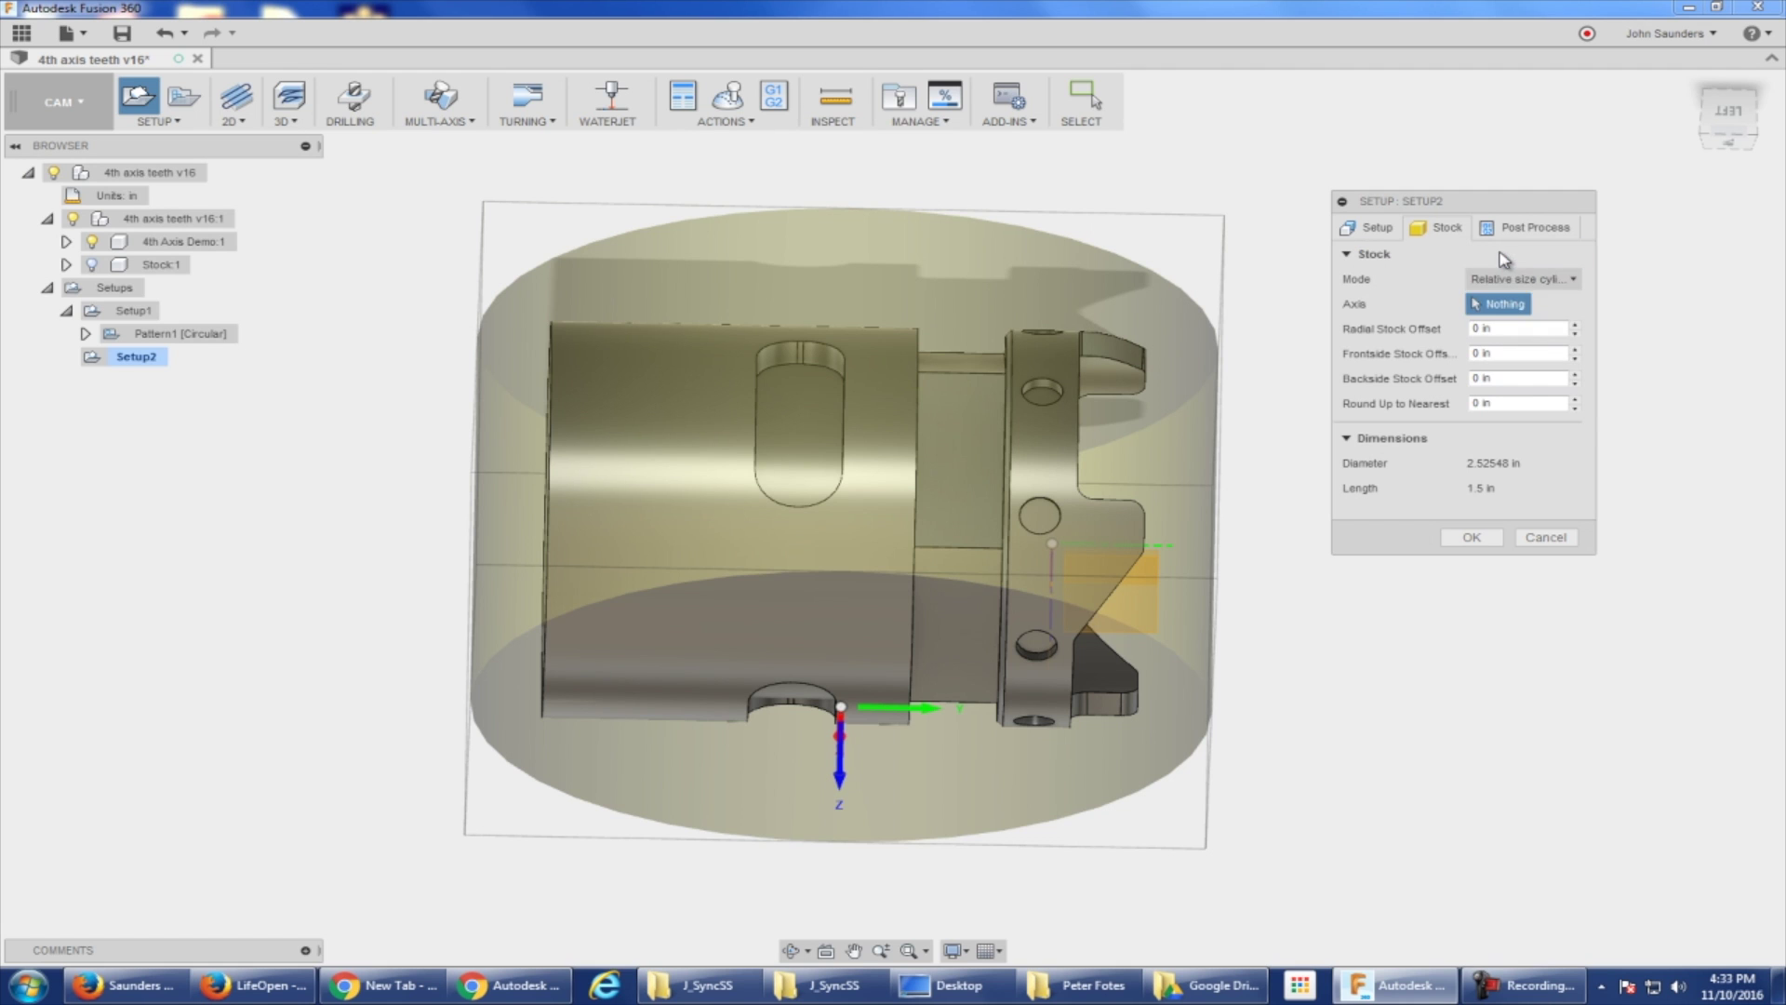
click(1508, 279)
click(1512, 434)
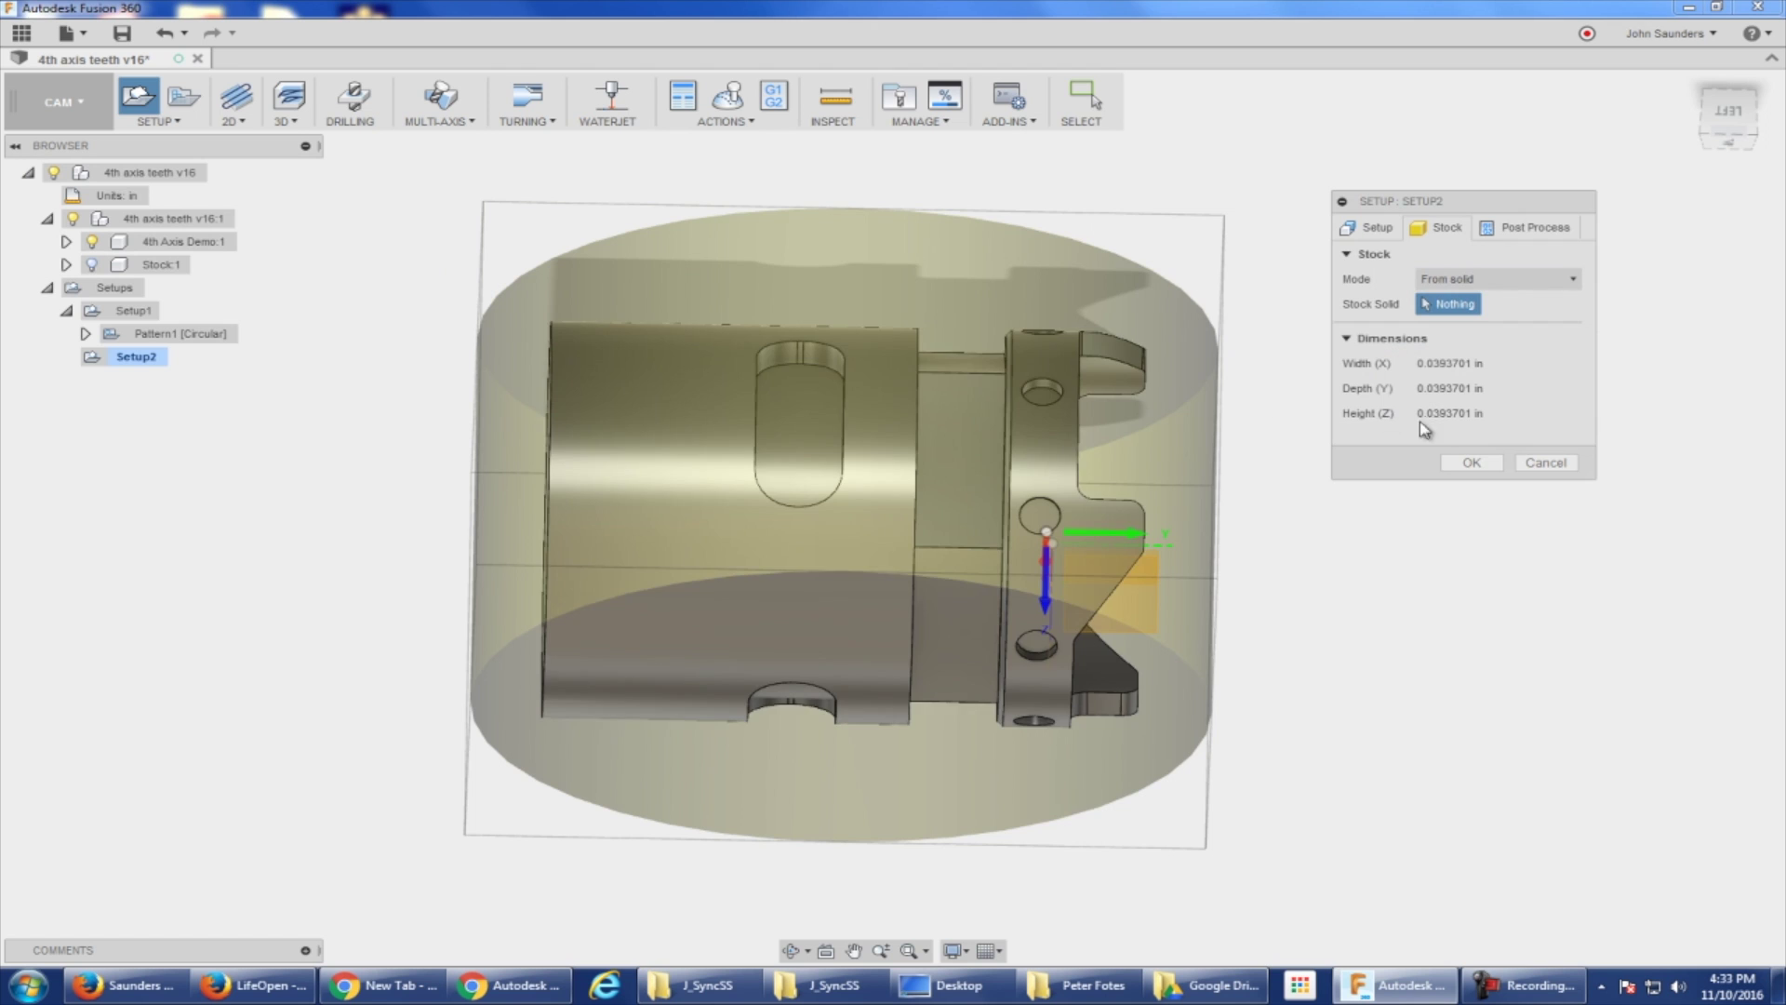
click(1548, 465)
Step: Switch to the Model workspace, hide 4th Axis Demo:1 and show Stock:1
click(61, 102)
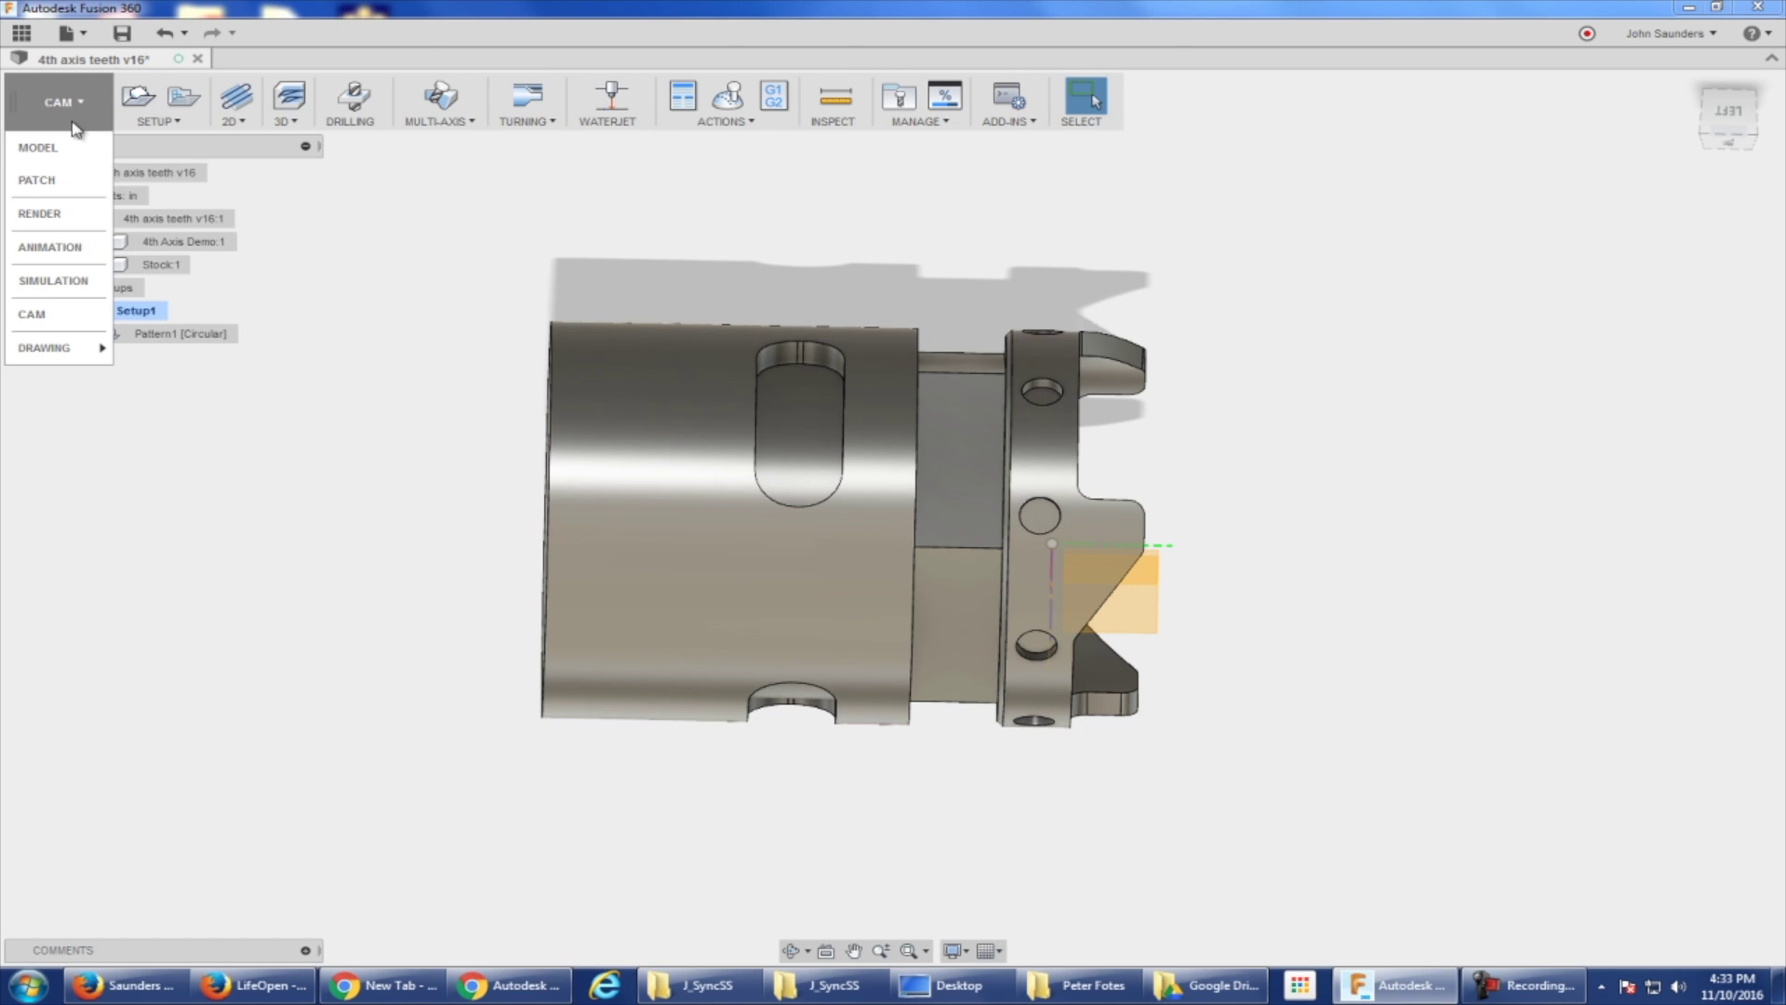
click(63, 148)
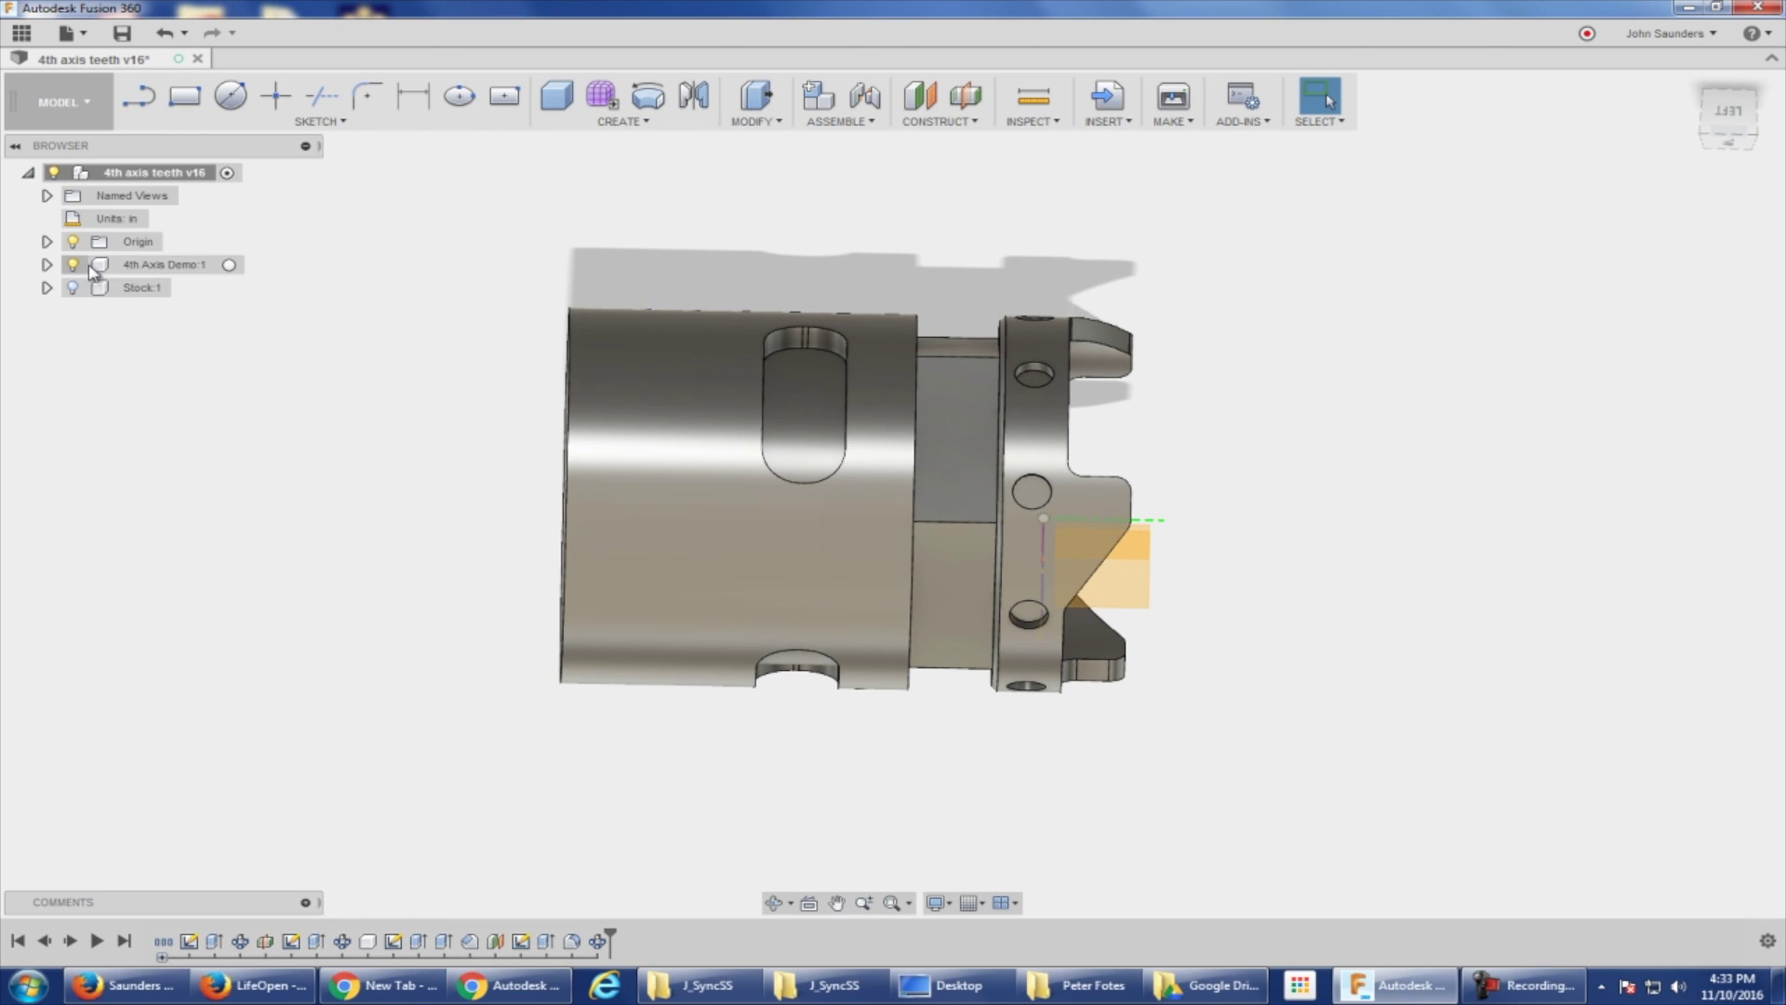
click(168, 264)
shift+middle_drag(367, 247, 476, 242)
click(73, 264)
click(73, 288)
click(102, 290)
key(Escape)
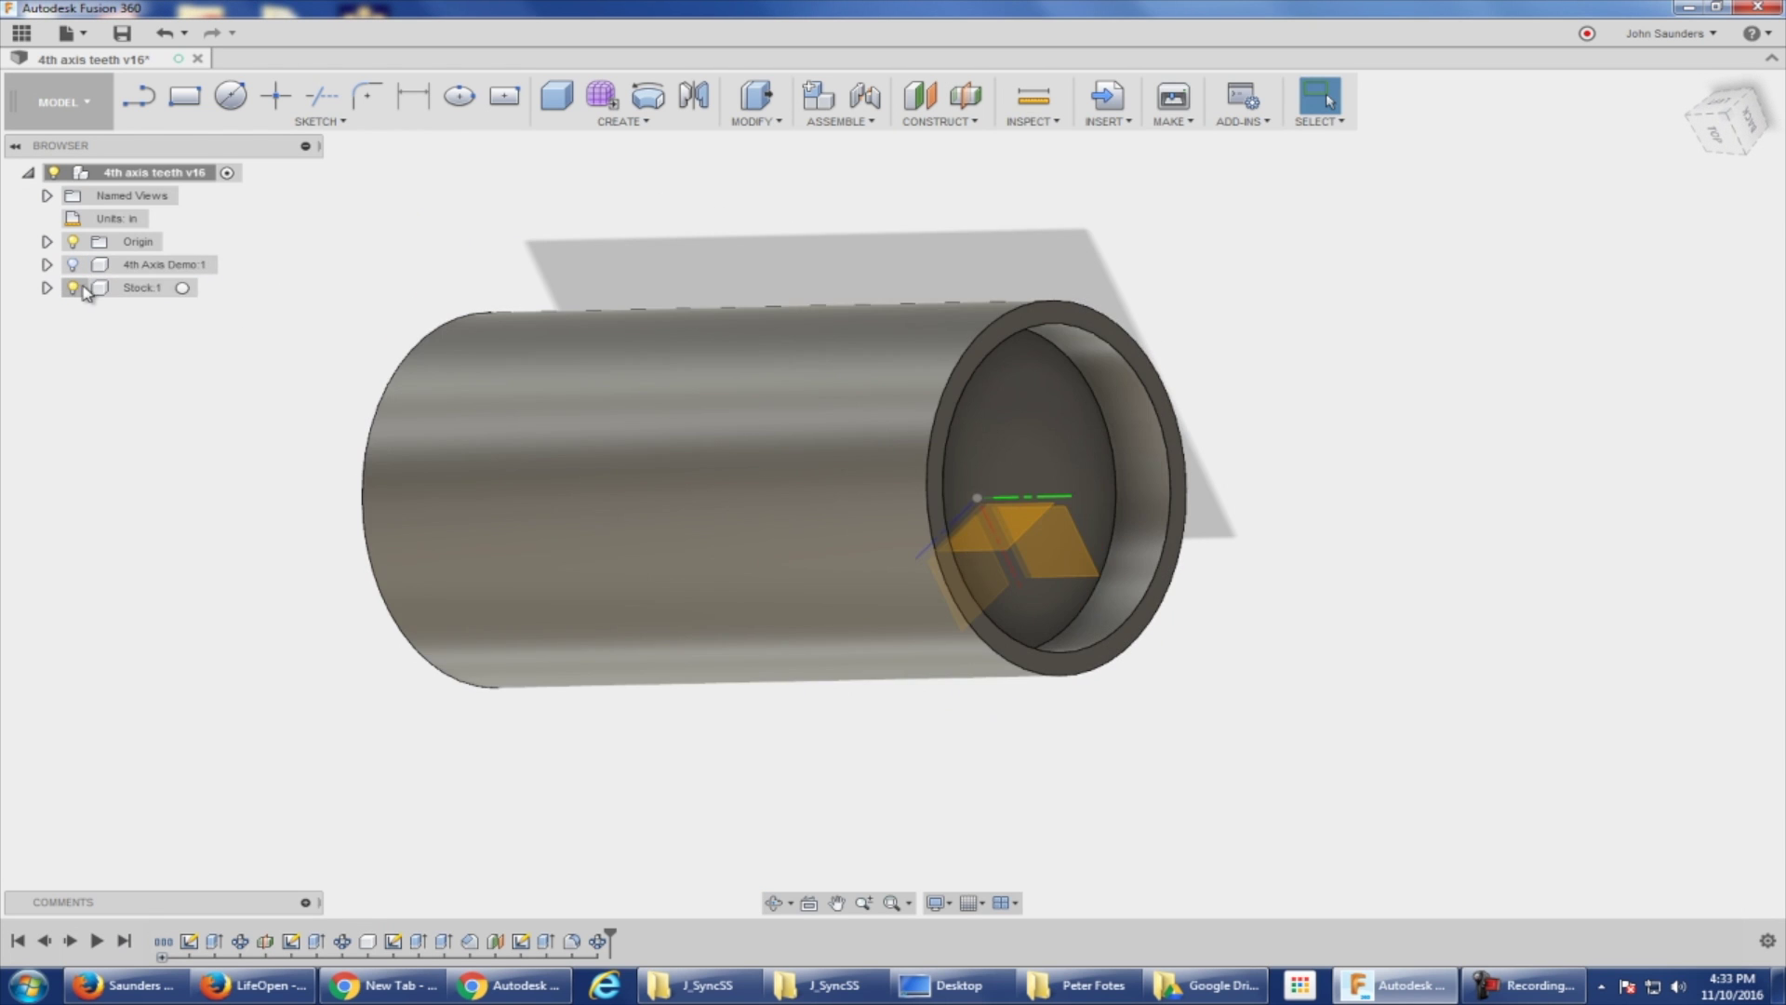
Step: Hide Stock:1, show the toothed 4th Axis Demo:1 part, and return to CAM
click(76, 292)
click(73, 289)
click(72, 264)
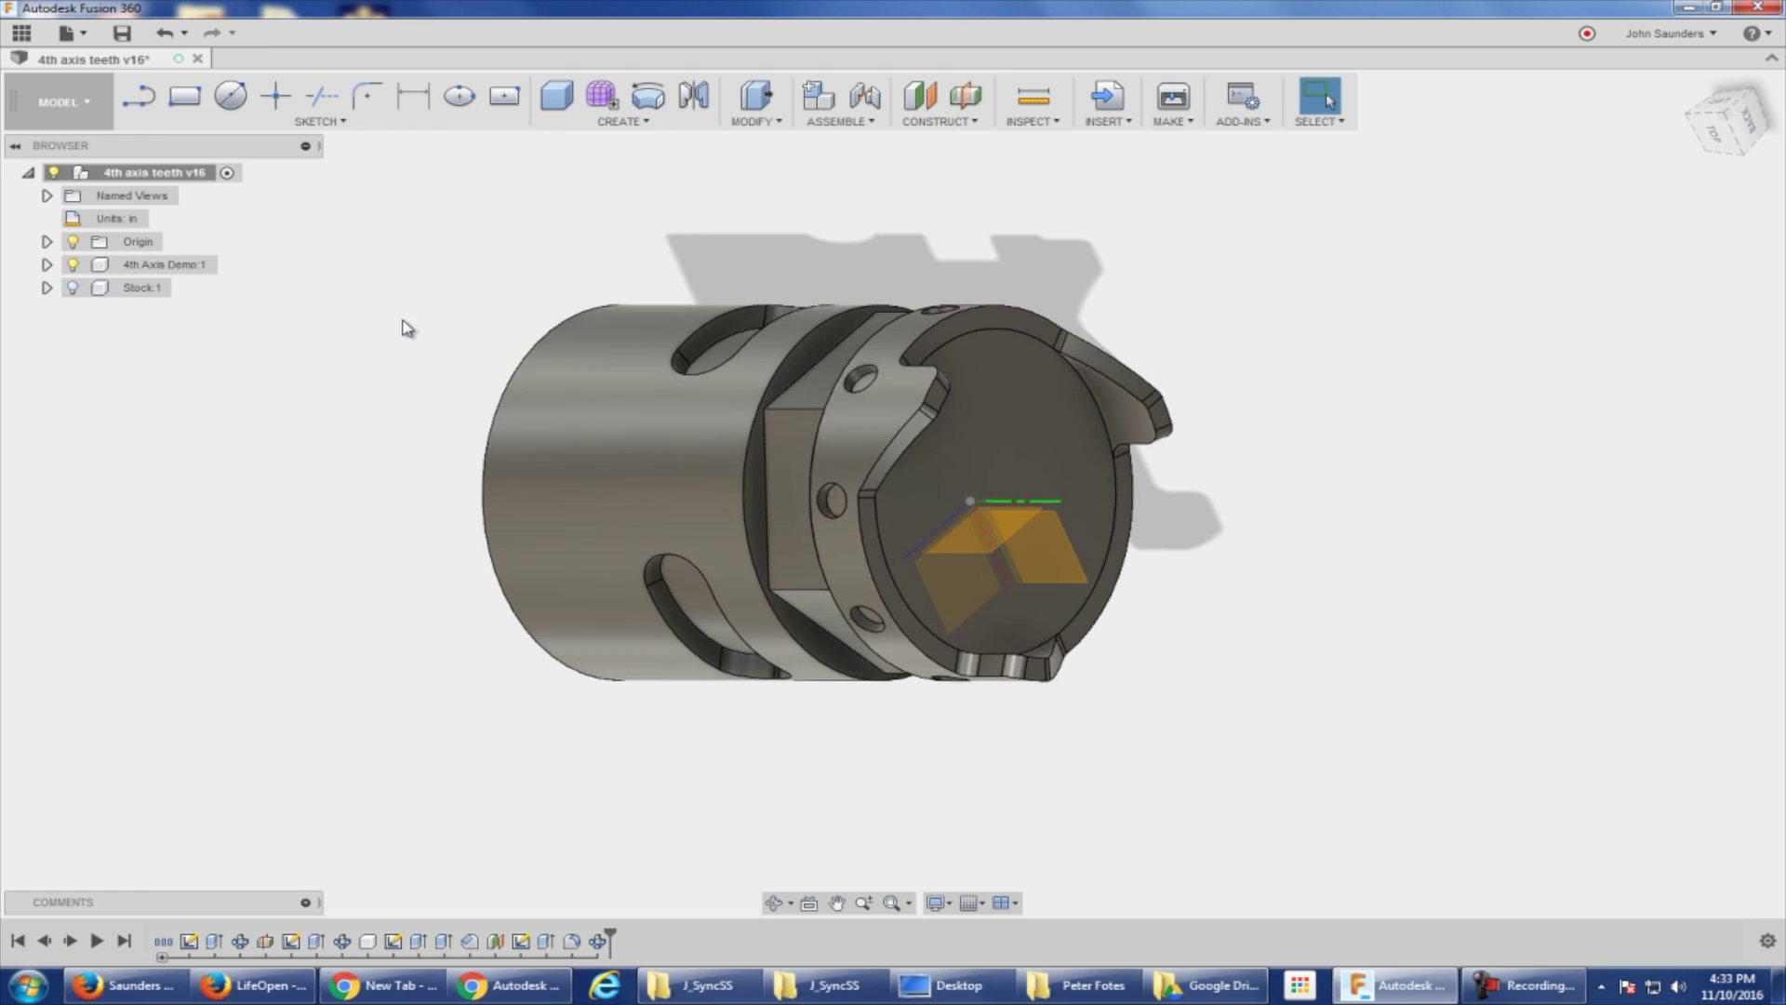
shift+middle_drag(1044, 402, 1009, 381)
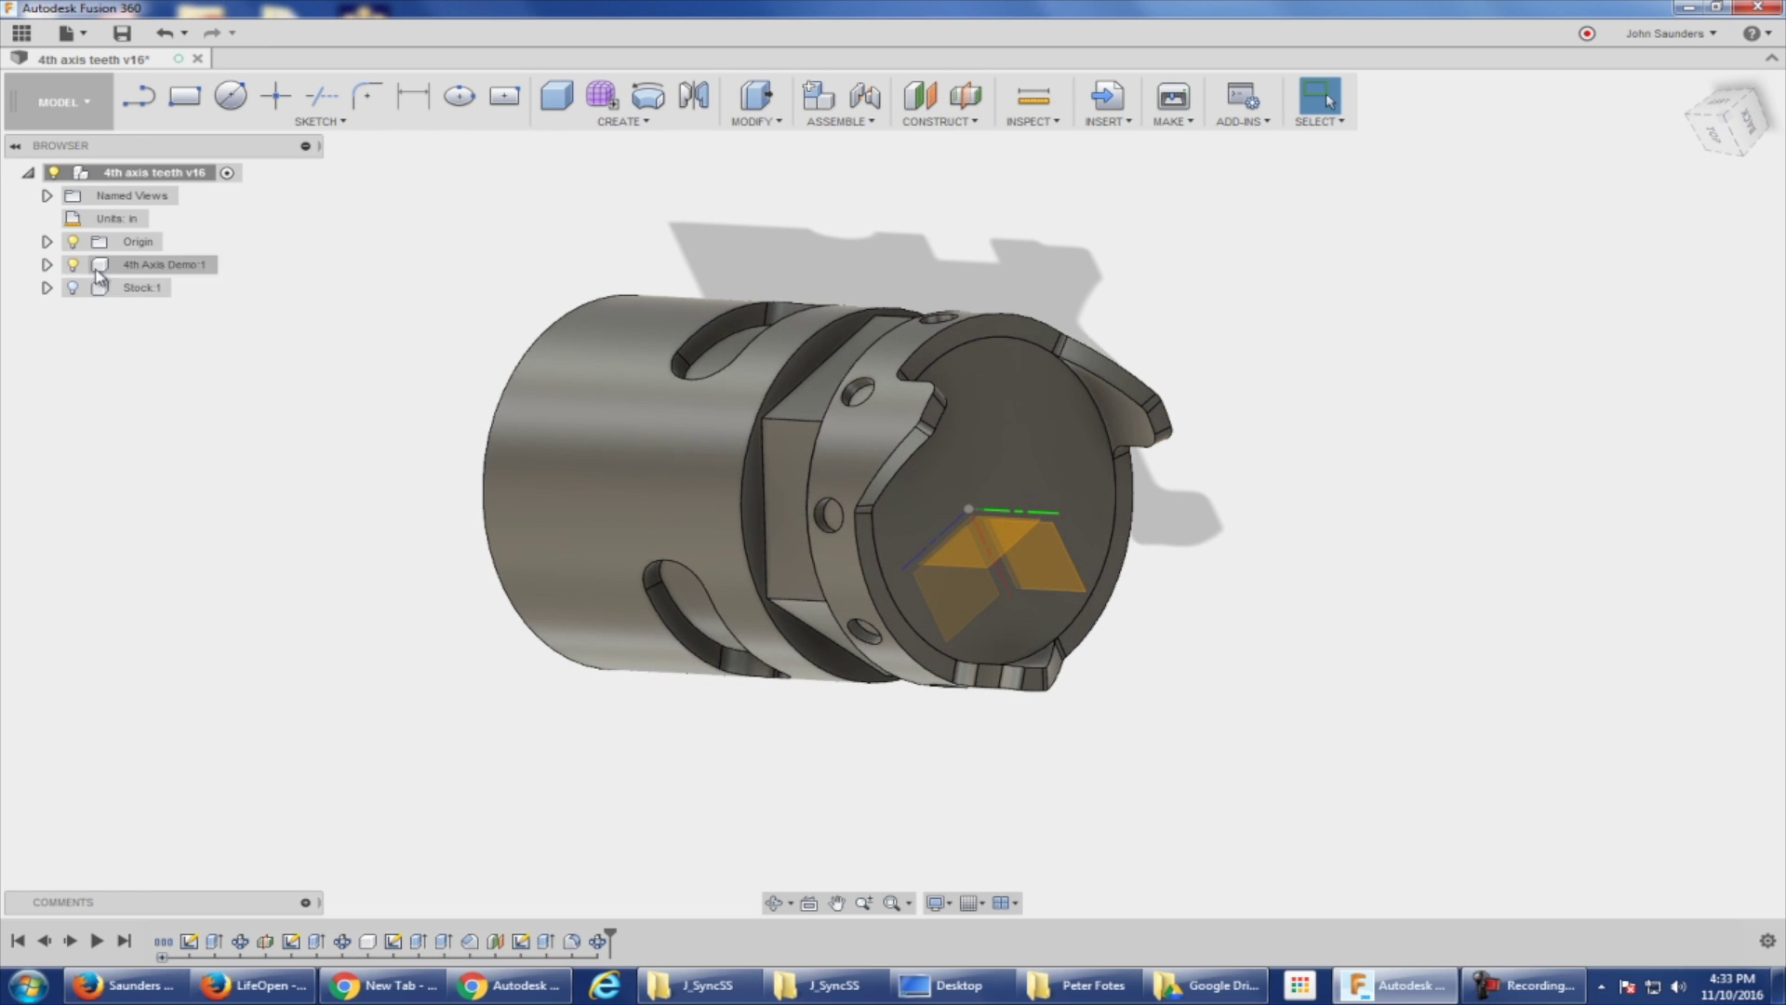
click(61, 110)
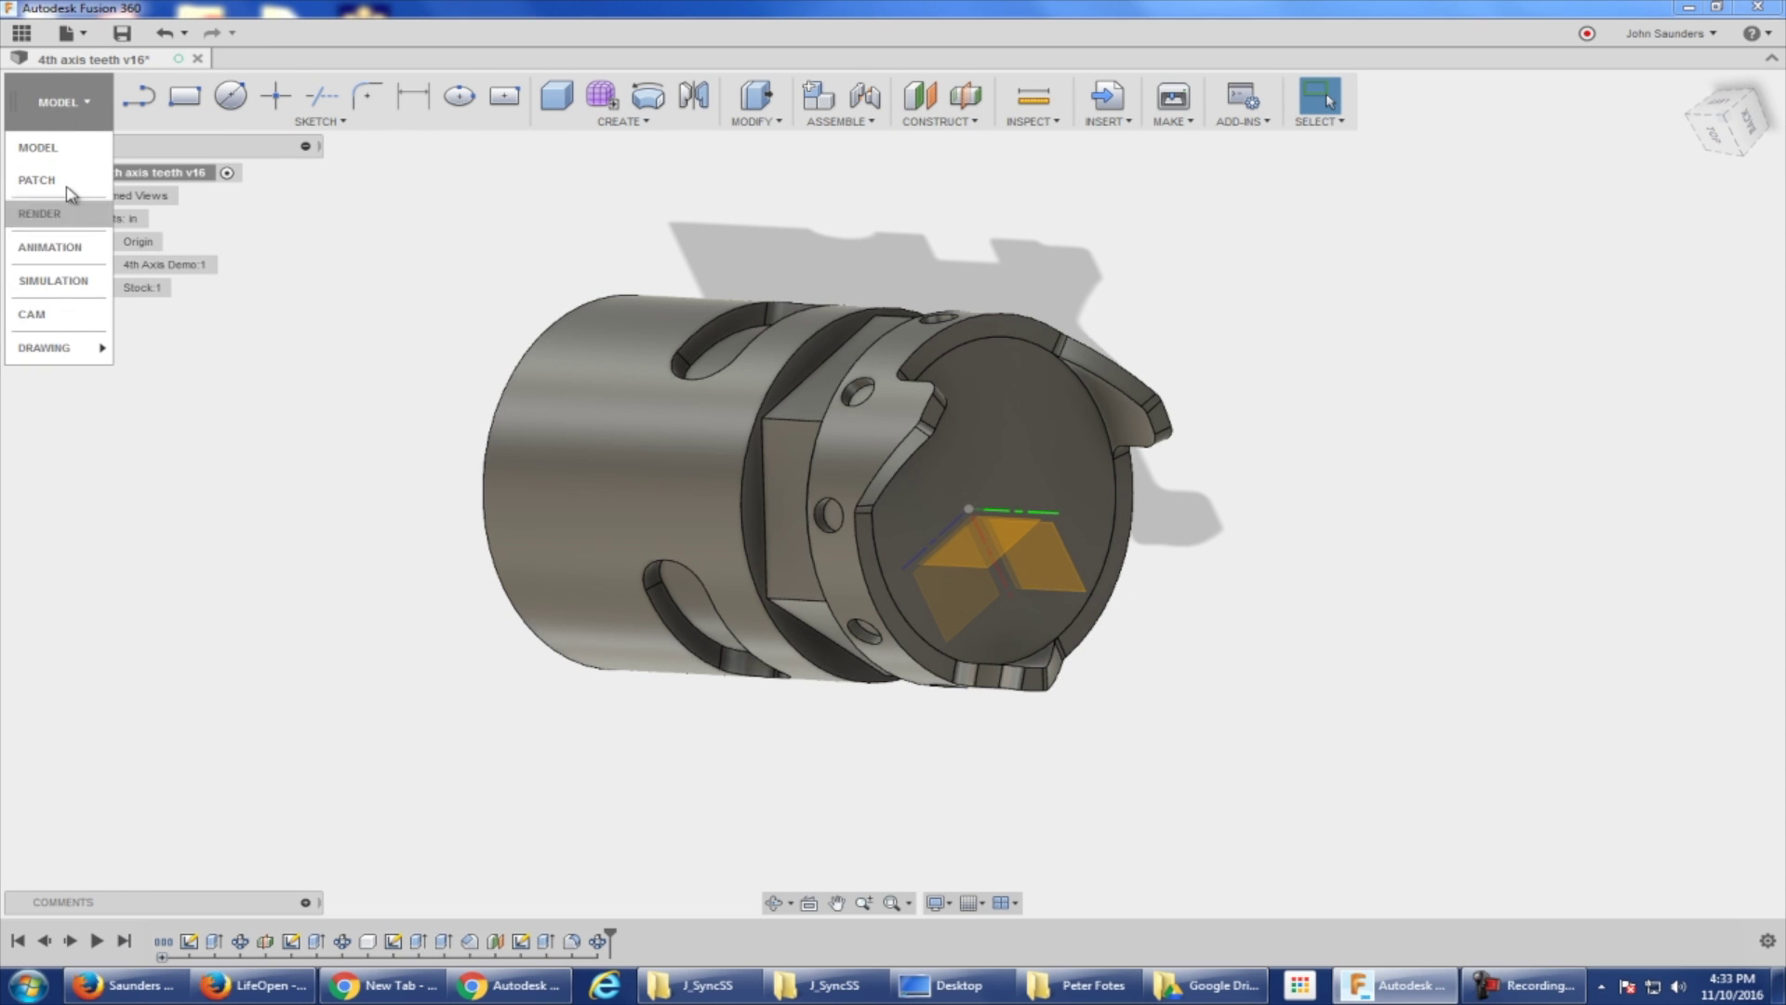
click(60, 321)
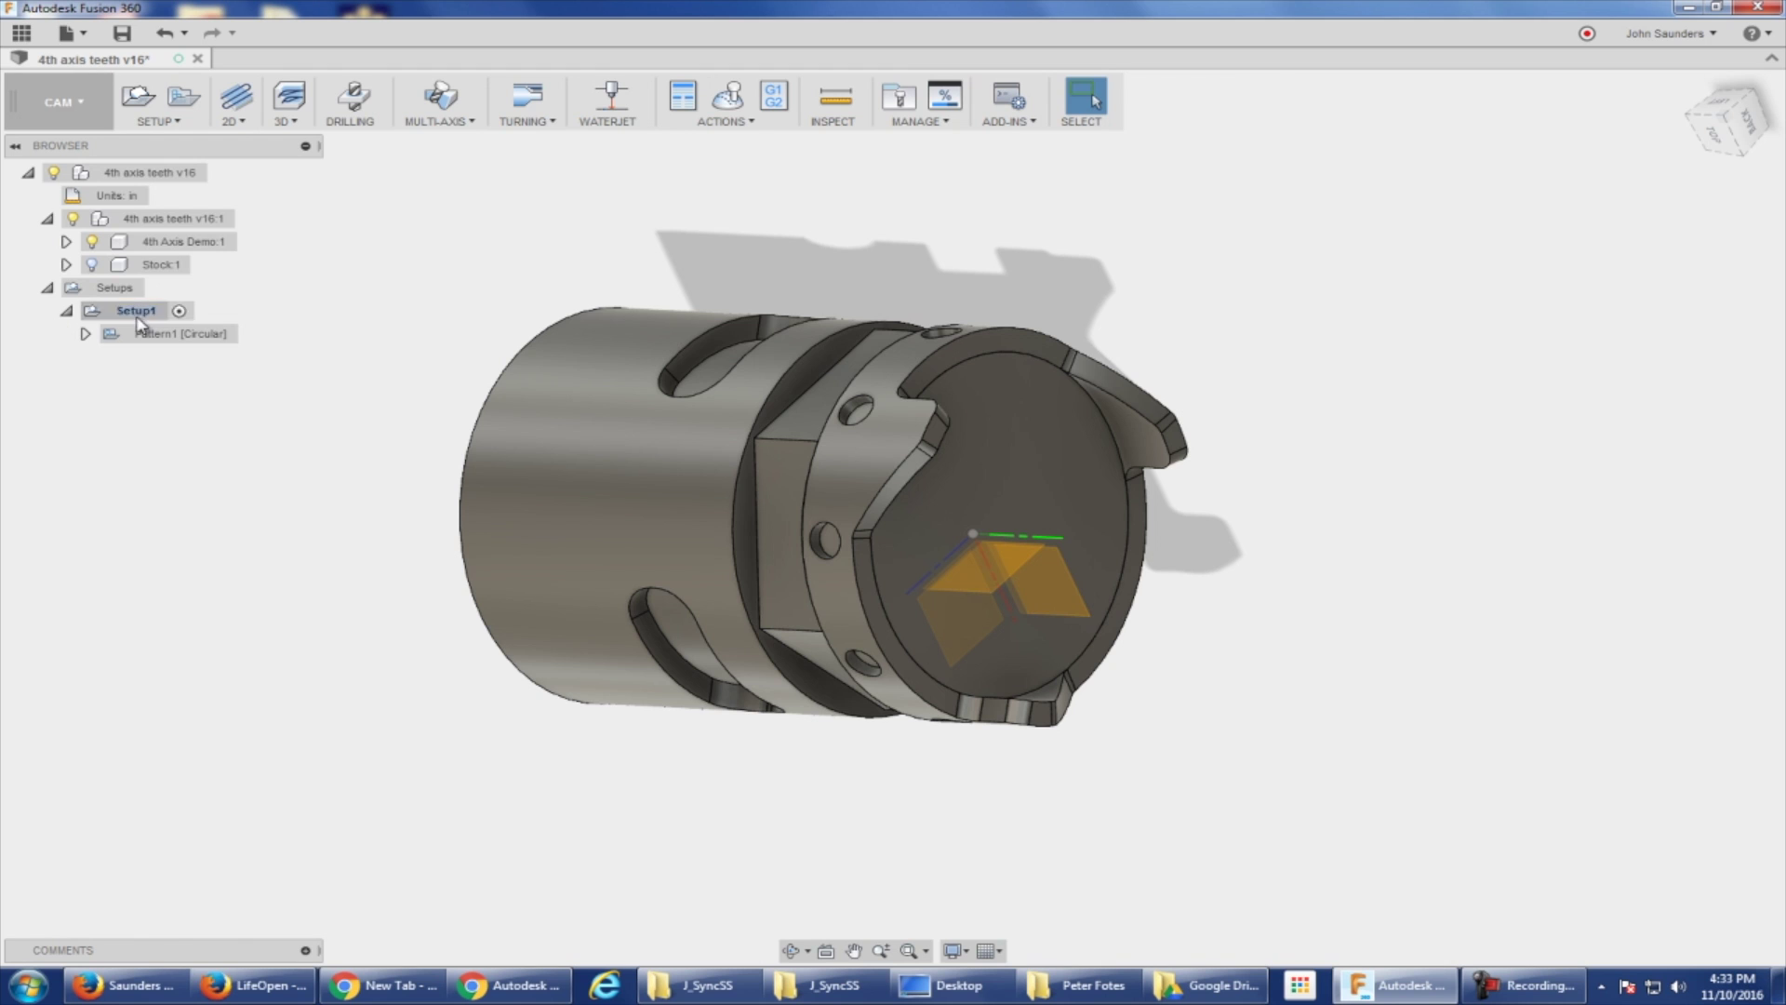
Step: Create a new setup with its stock mode set to From solid
click(138, 98)
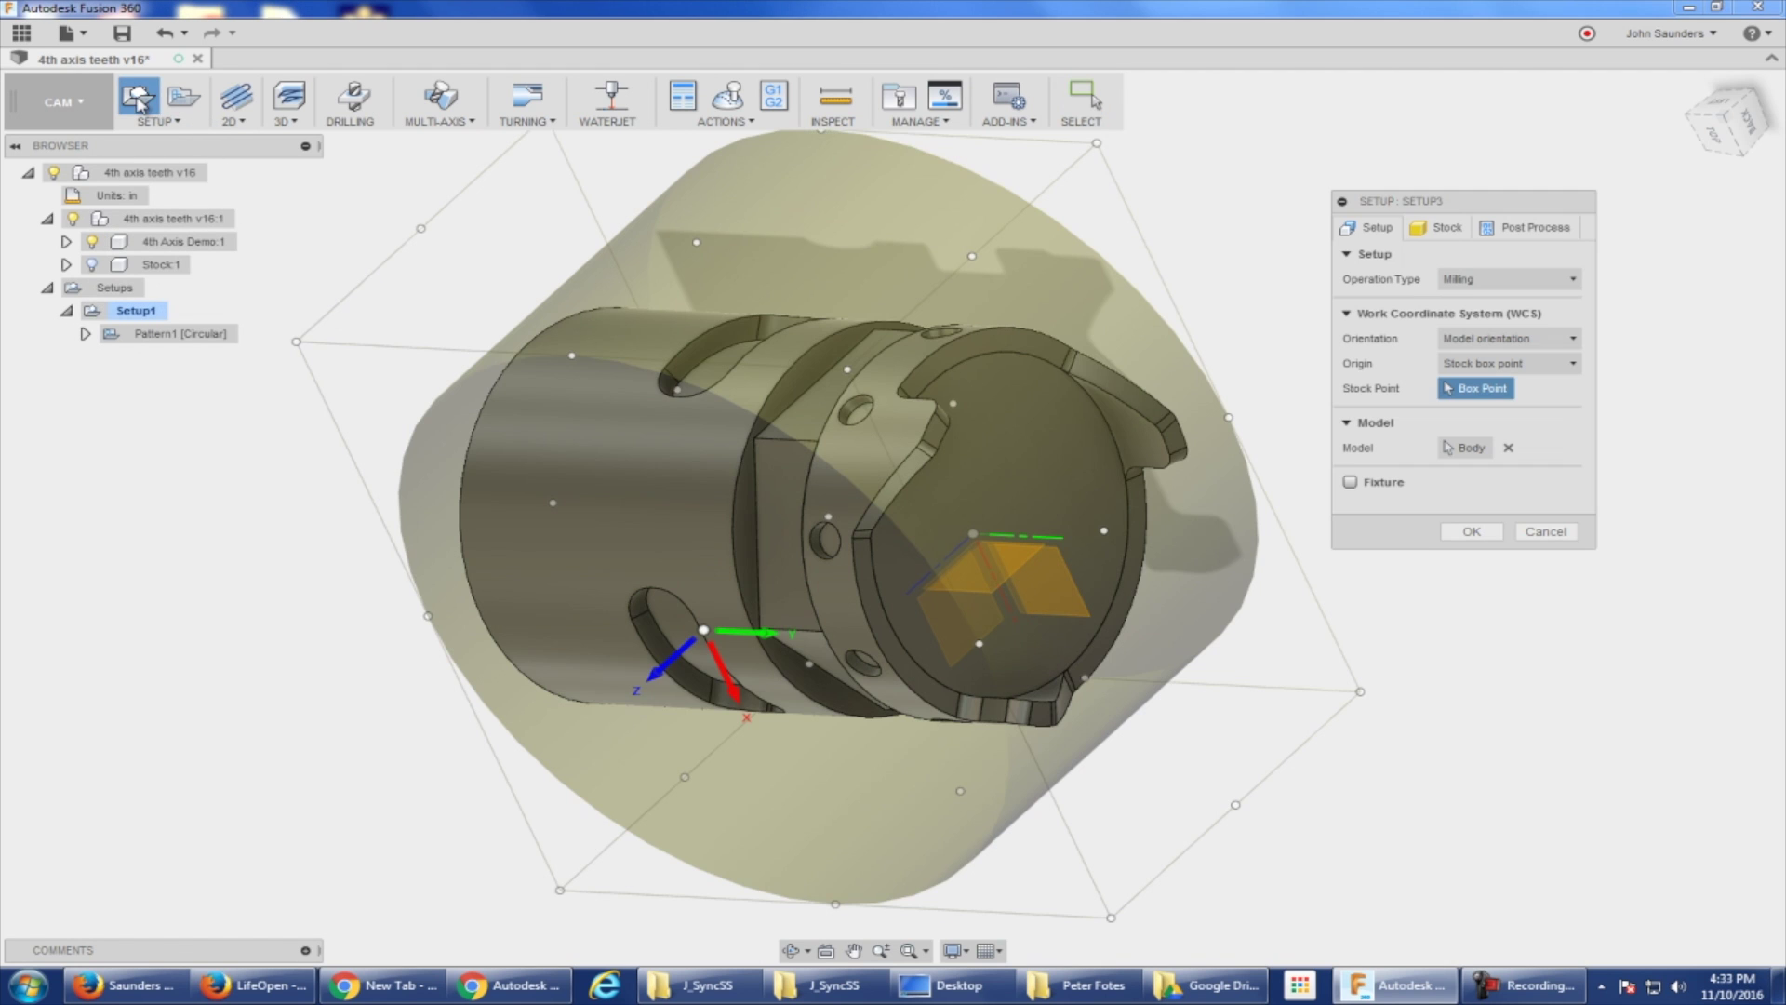
click(1441, 230)
click(1523, 279)
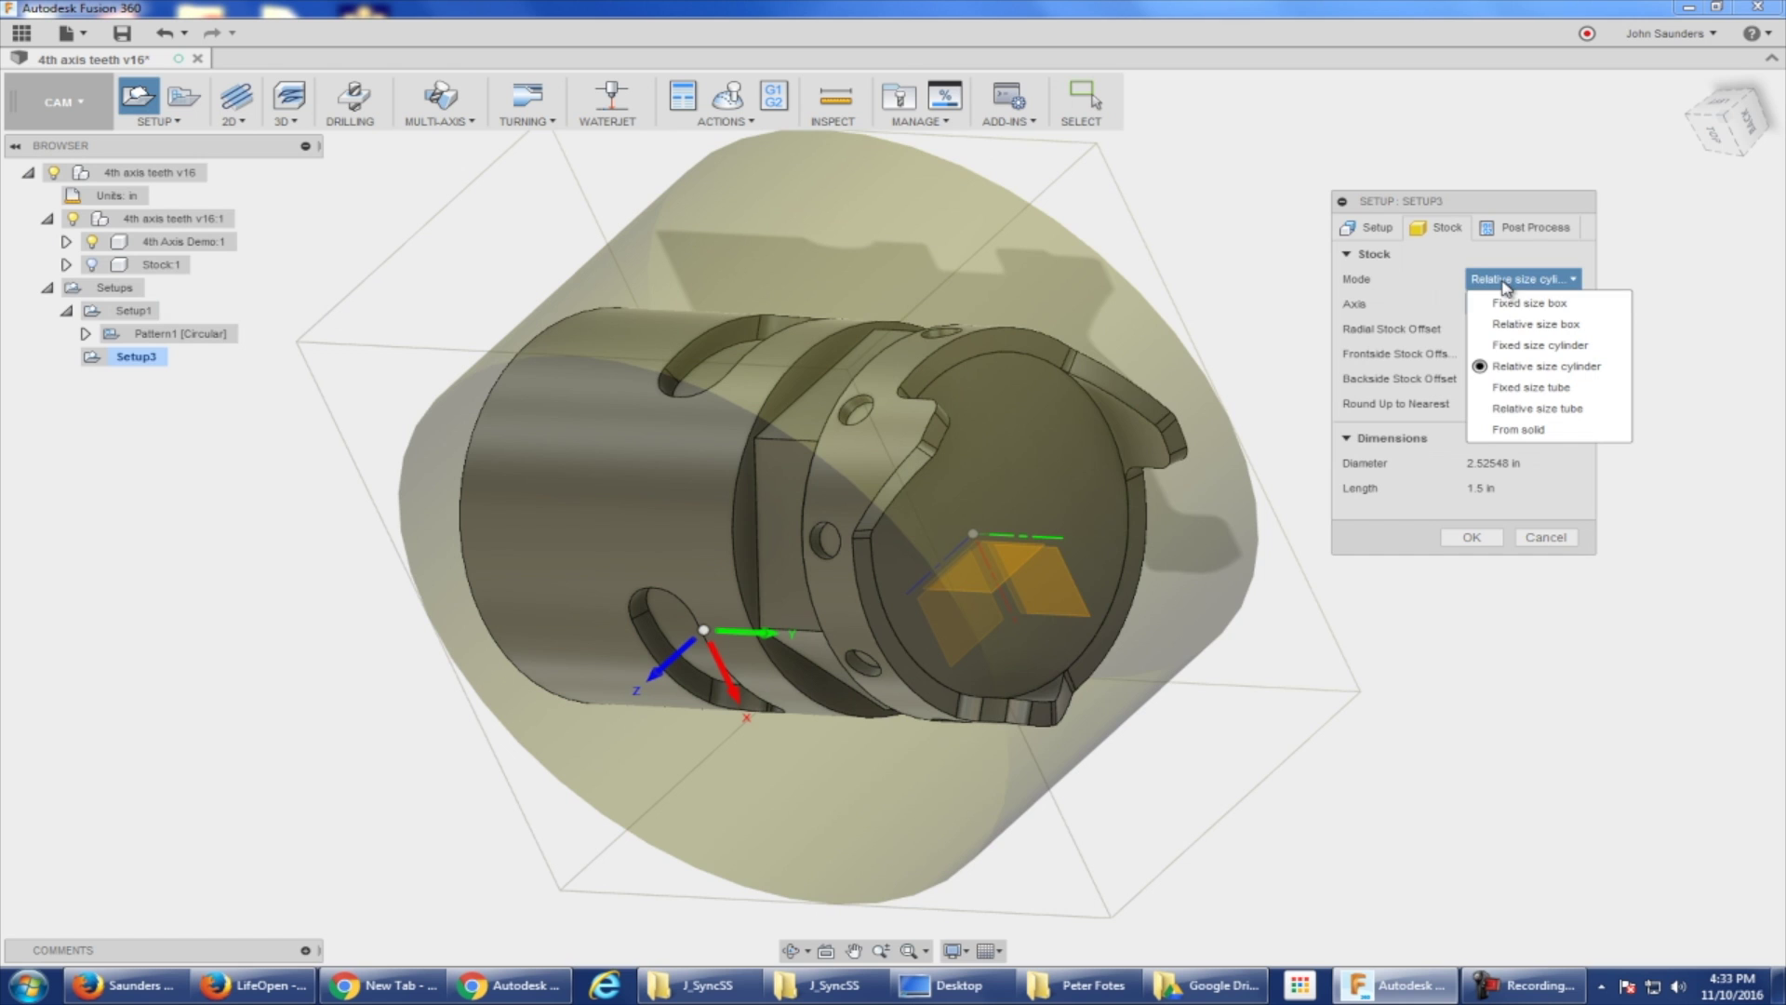
click(1525, 429)
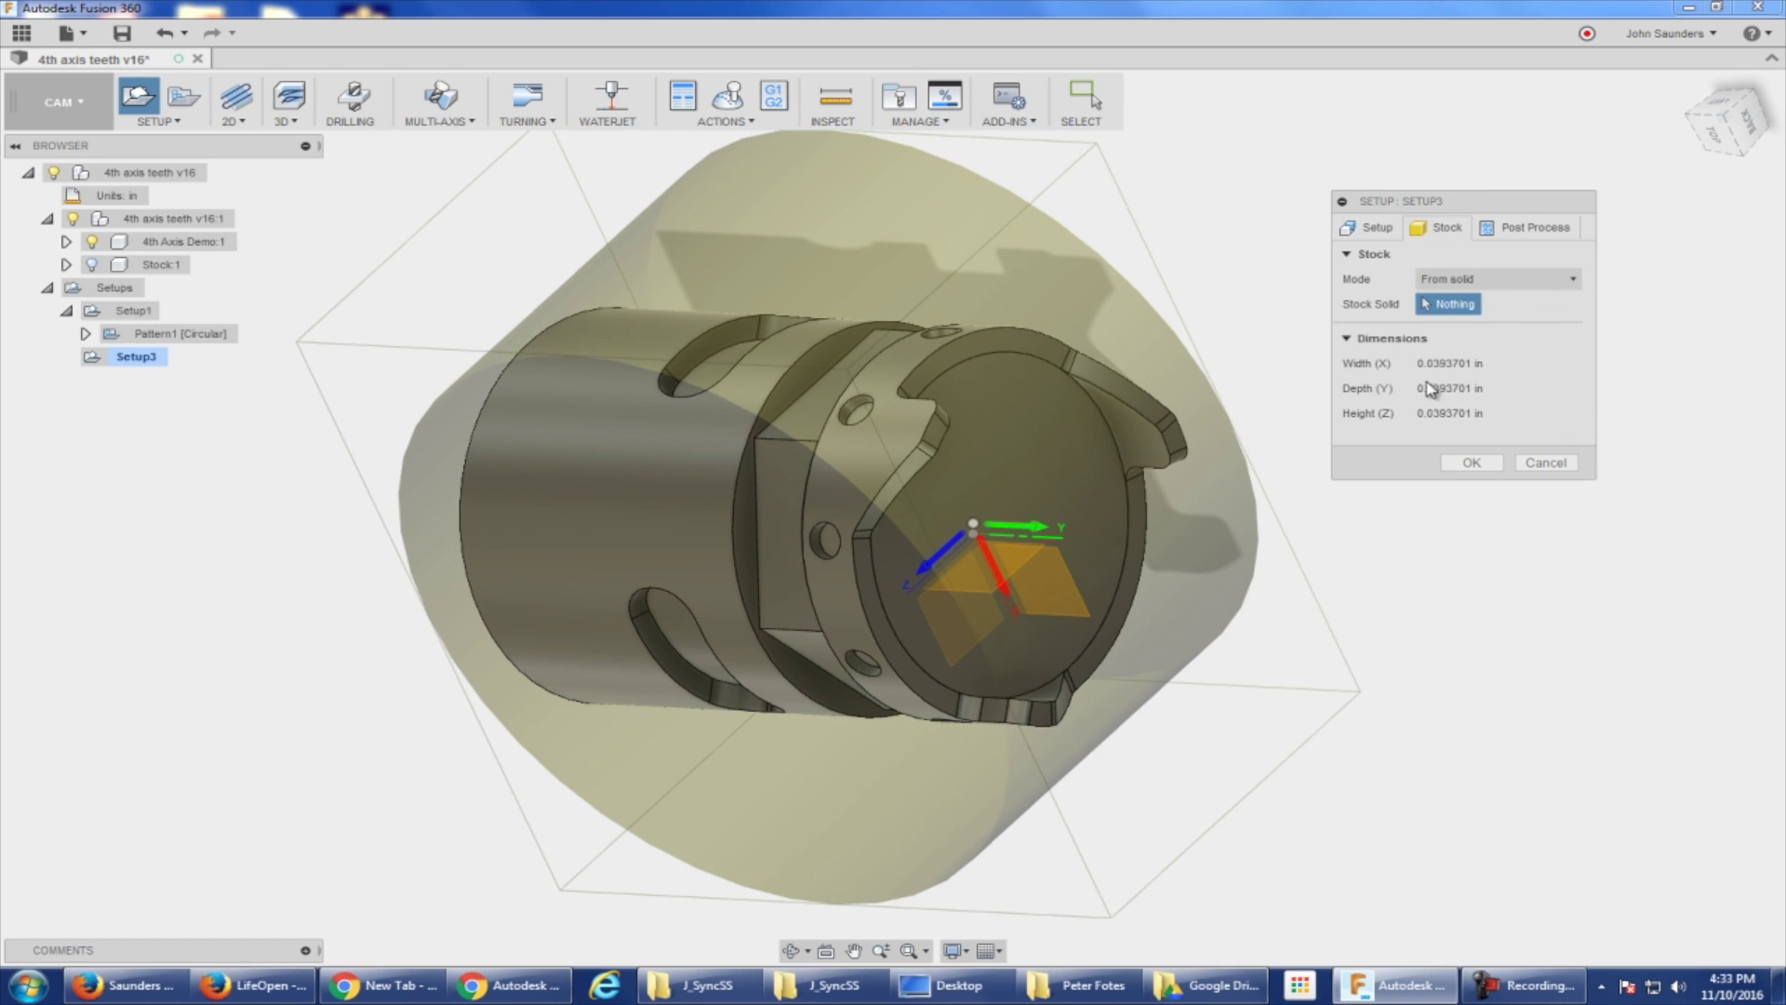
Step: Pick Body1 under Stock:1 > Bodies as the stock solid (1.5 × 2.6 × 1.5 in)
click(46, 218)
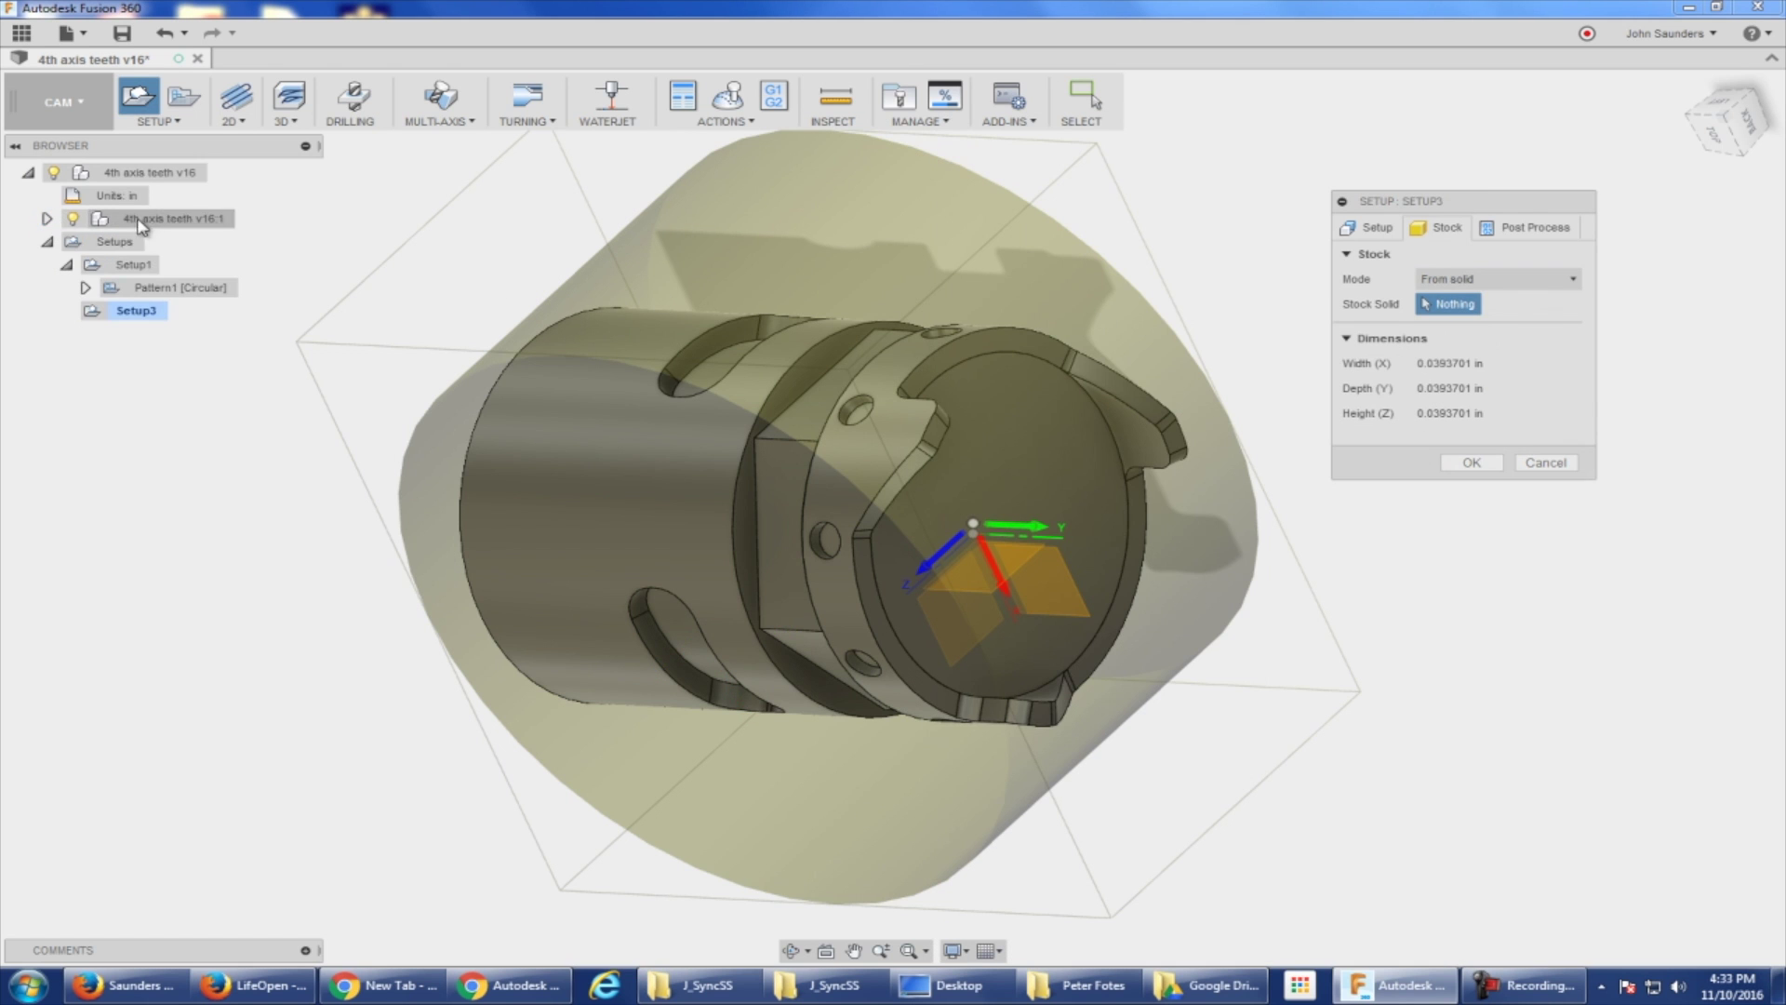
click(47, 219)
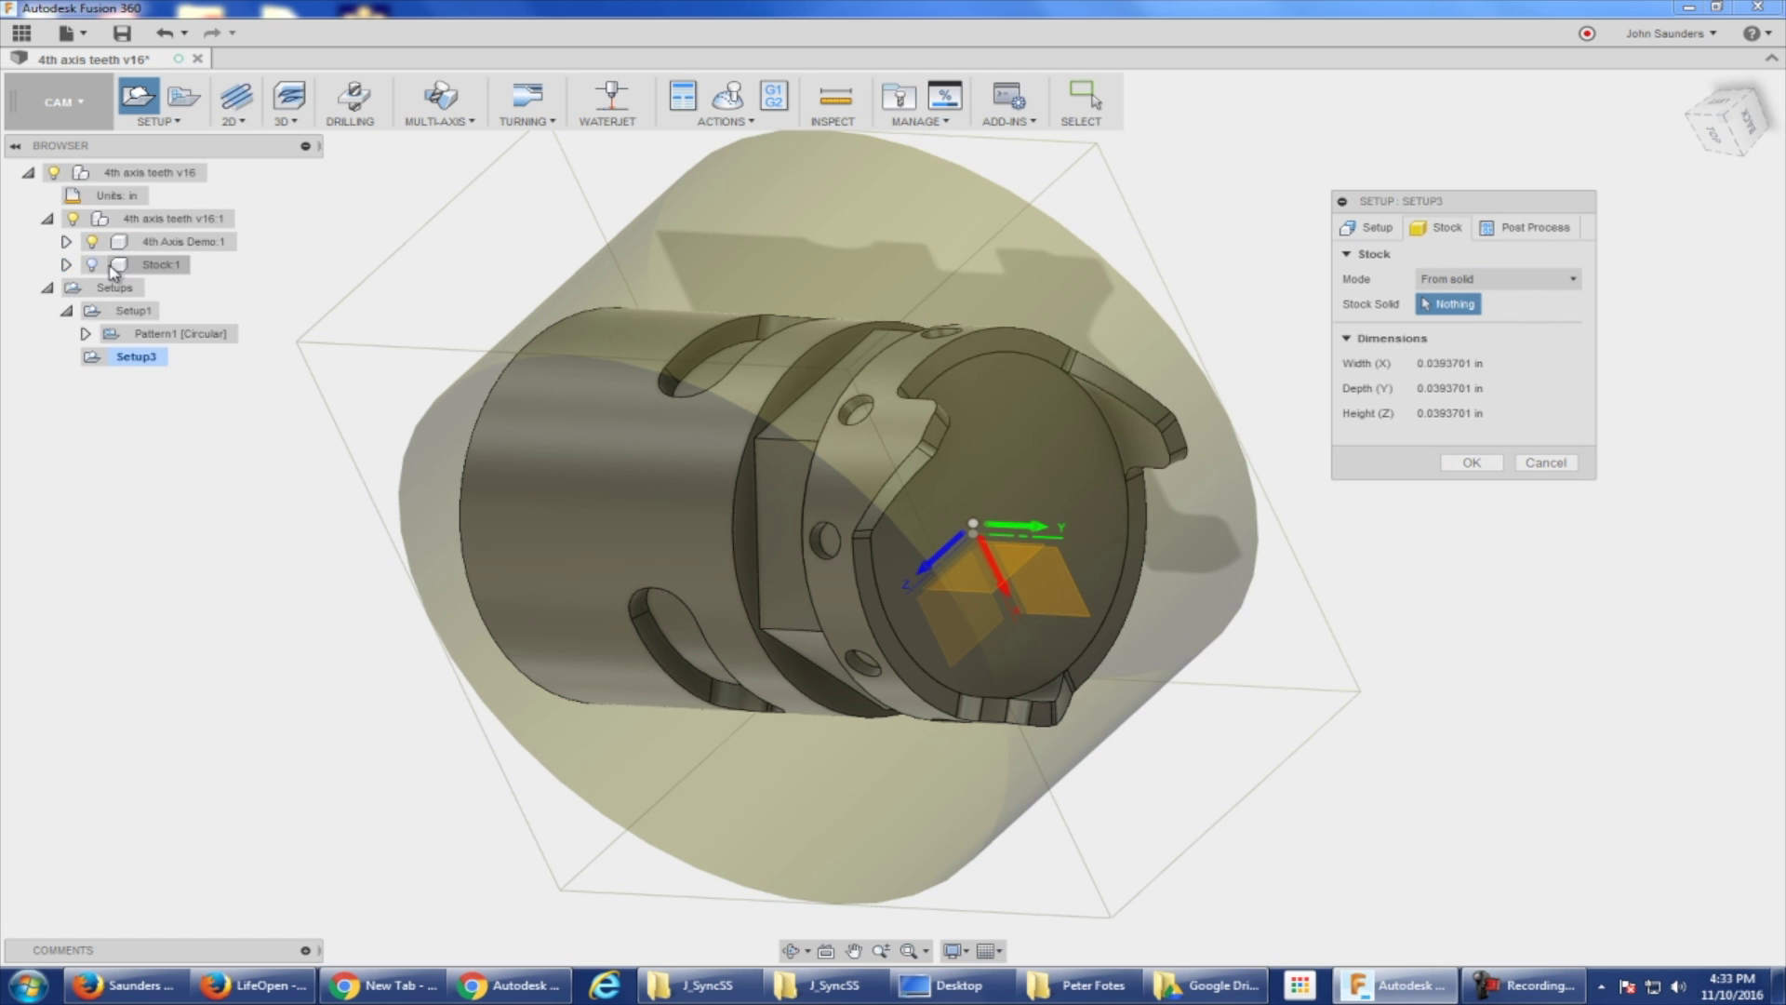
click(66, 264)
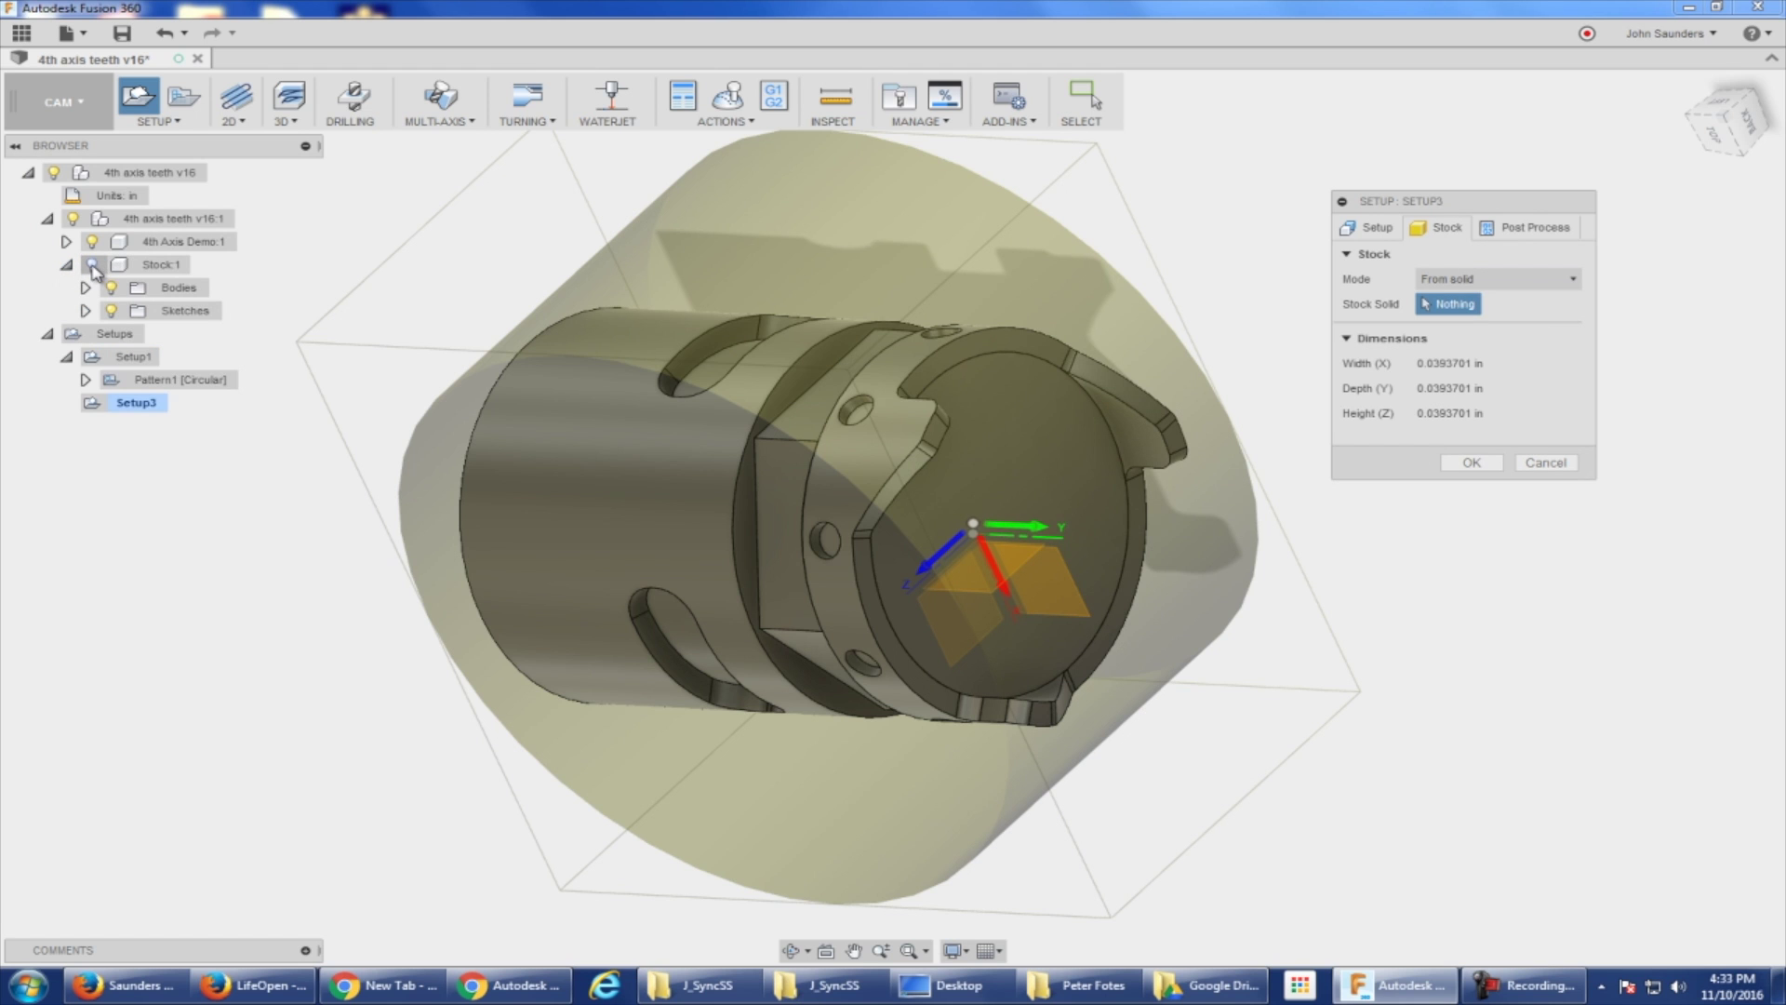
click(86, 288)
click(191, 311)
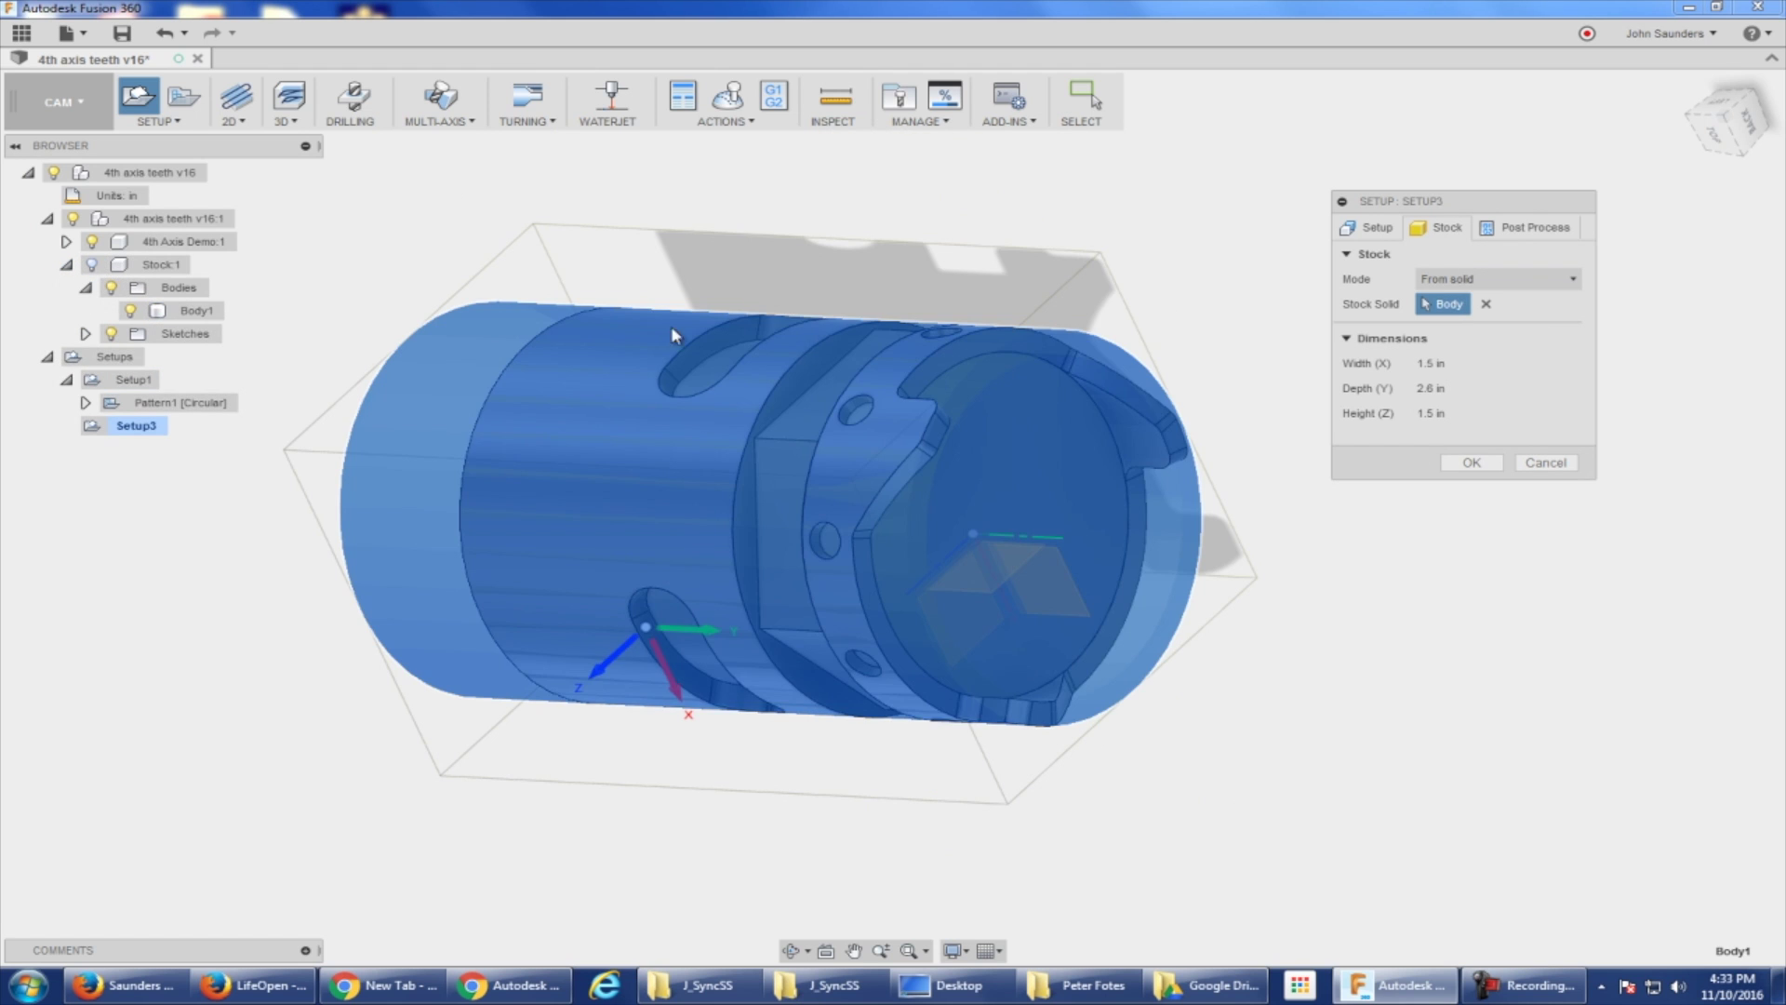
shift+middle_drag(1040, 324, 1232, 310)
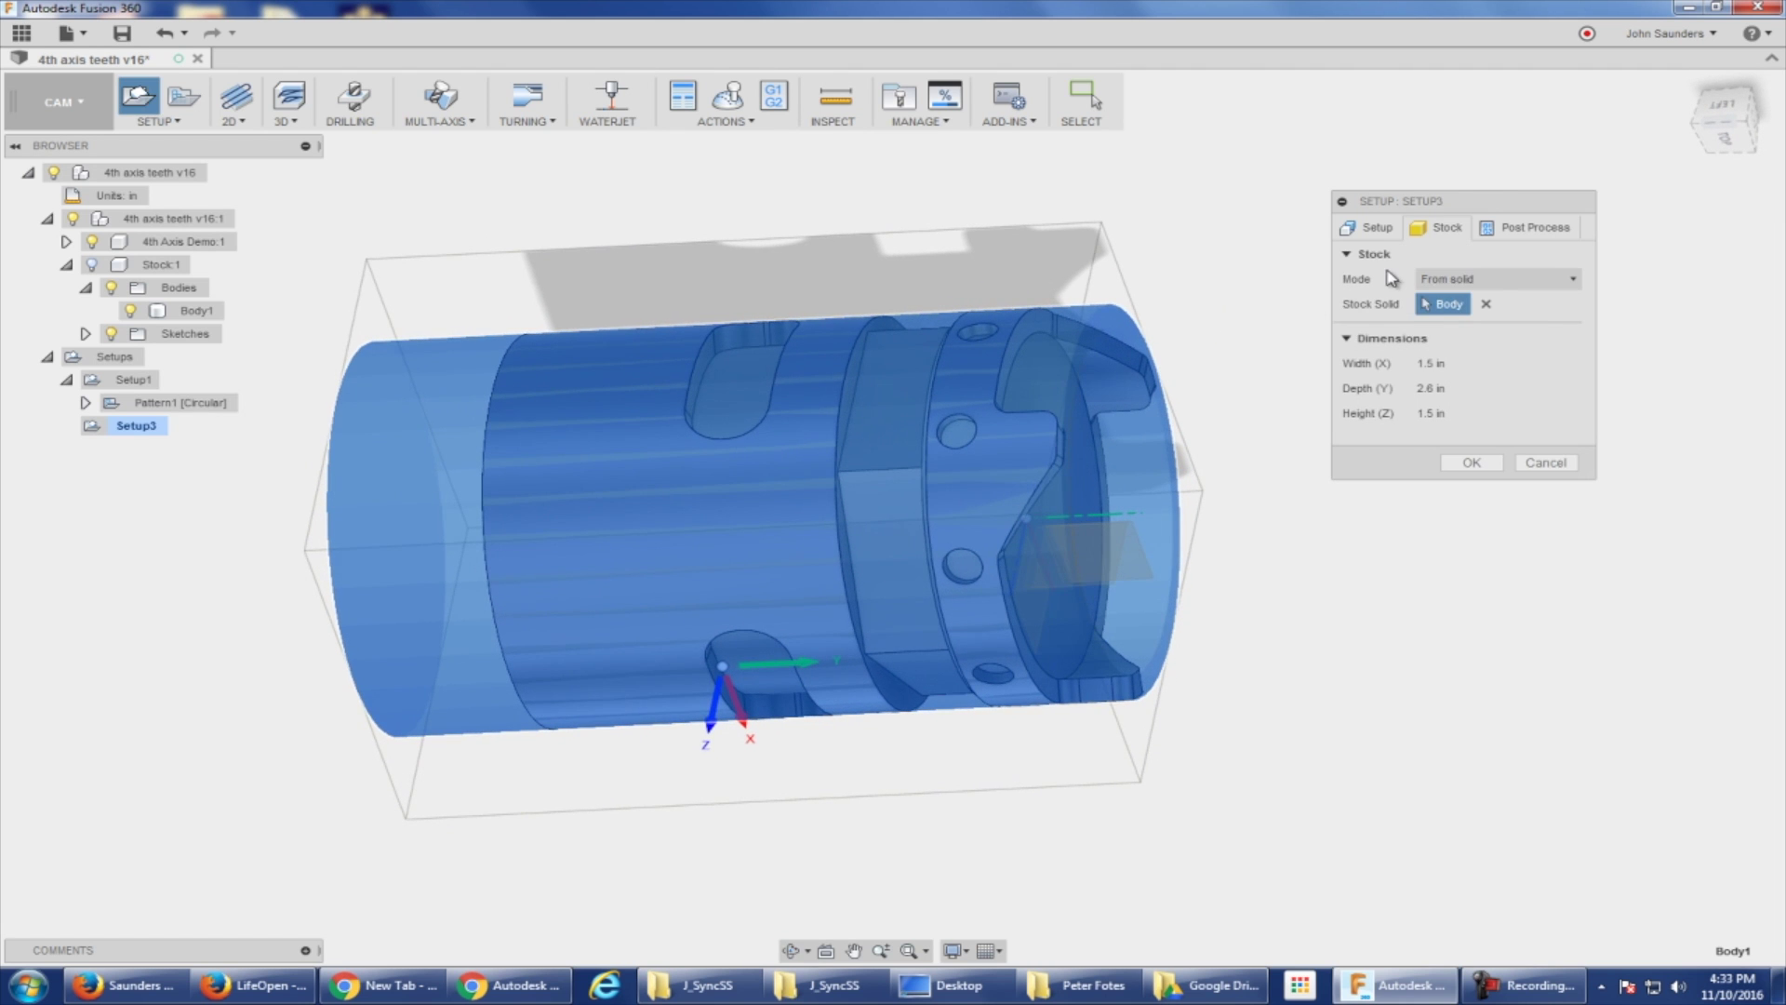
click(1379, 233)
shift+middle_drag(1200, 371, 1176, 297)
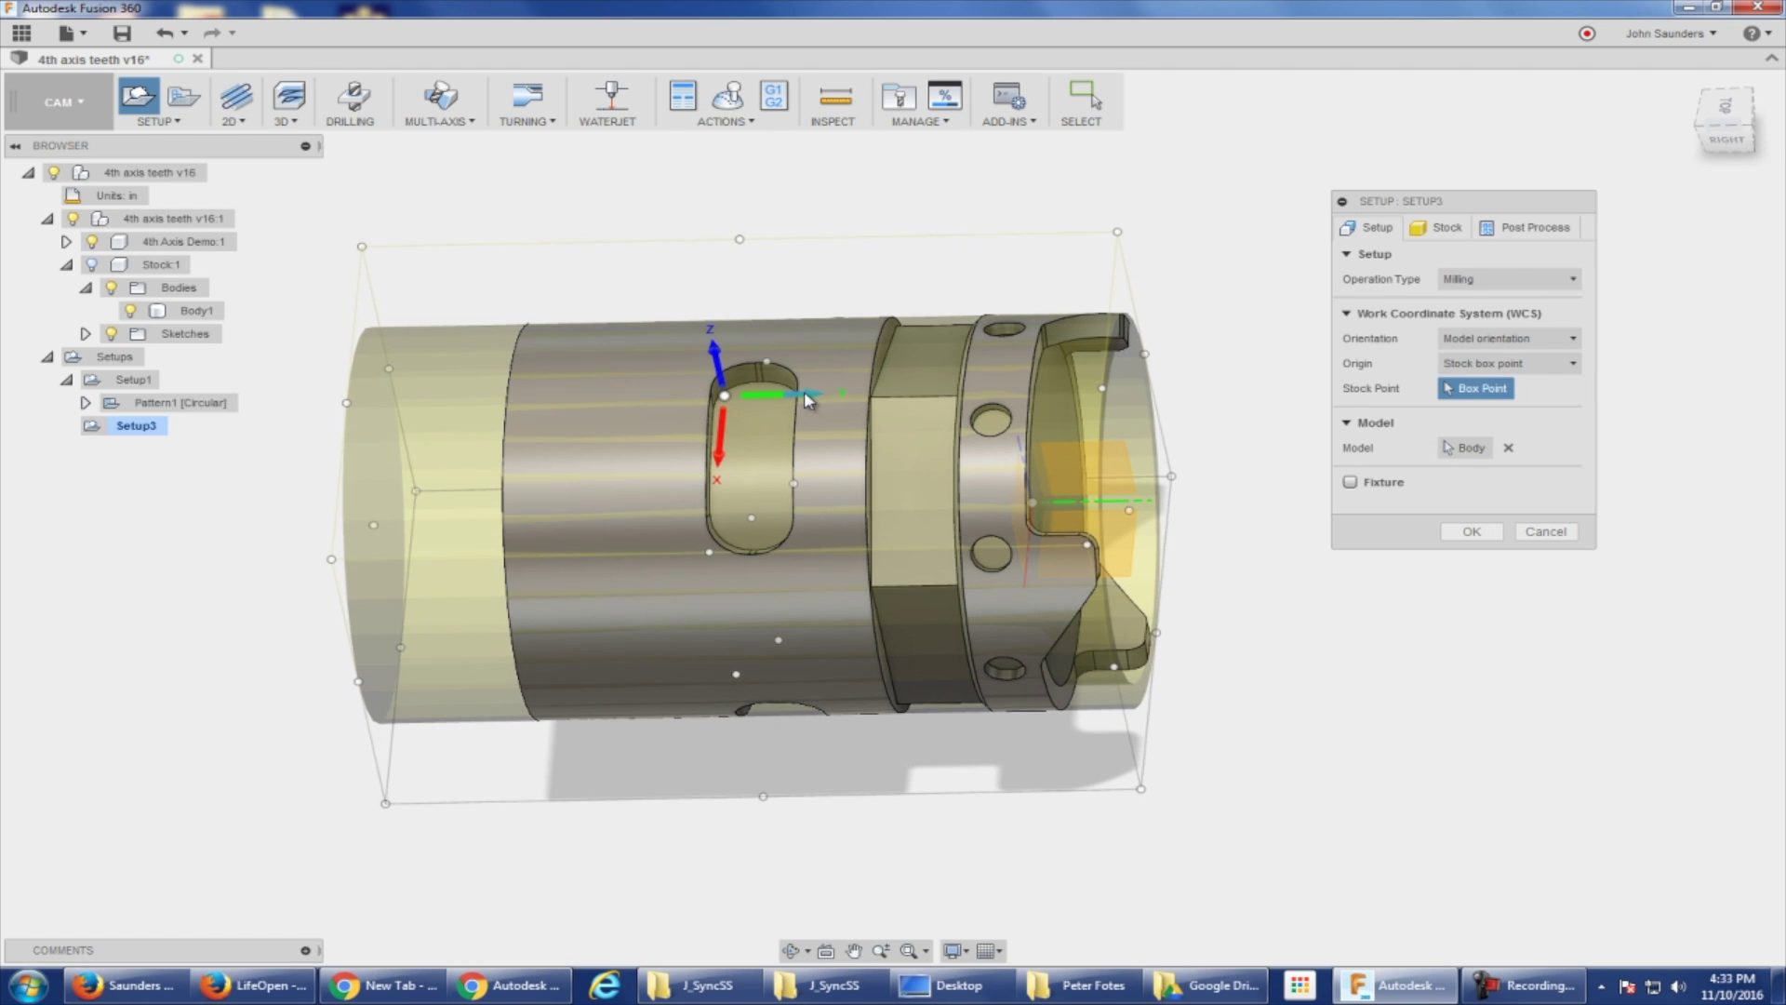
Step: Set the WCS orientation to Select Z axis/plane & X axis and hide 4th Axis Demo:1
shift+middle_drag(812, 402, 1235, 329)
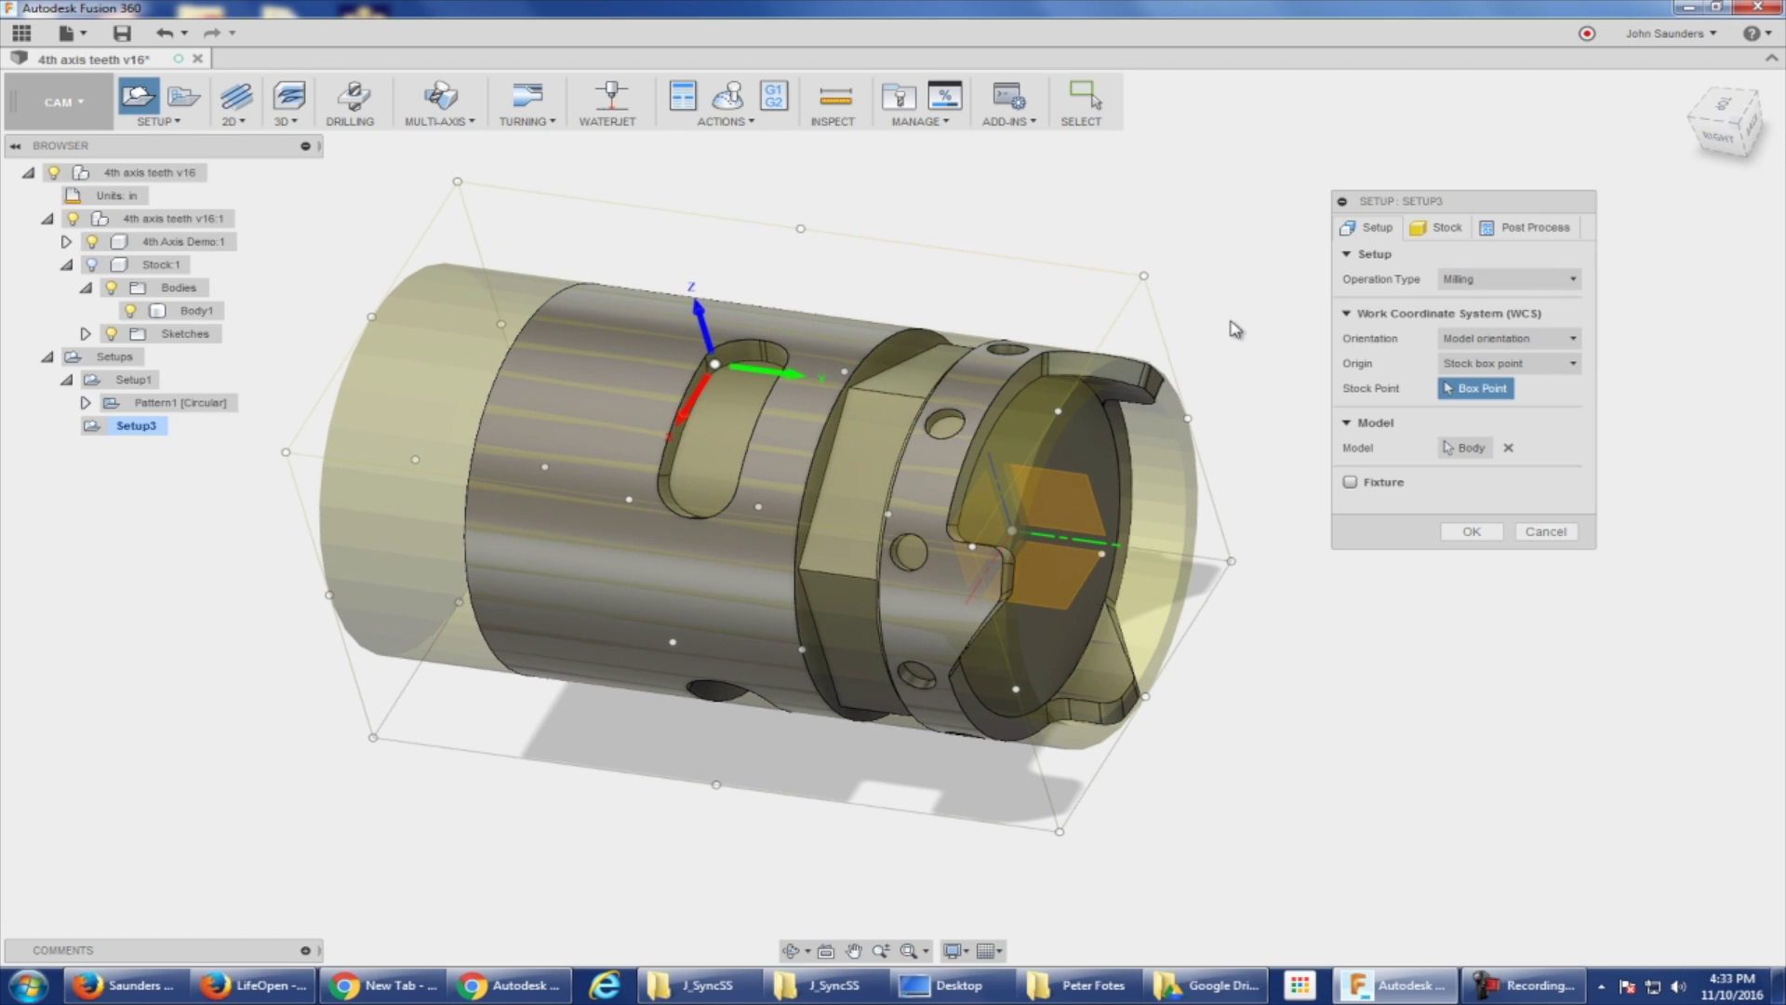
click(1486, 340)
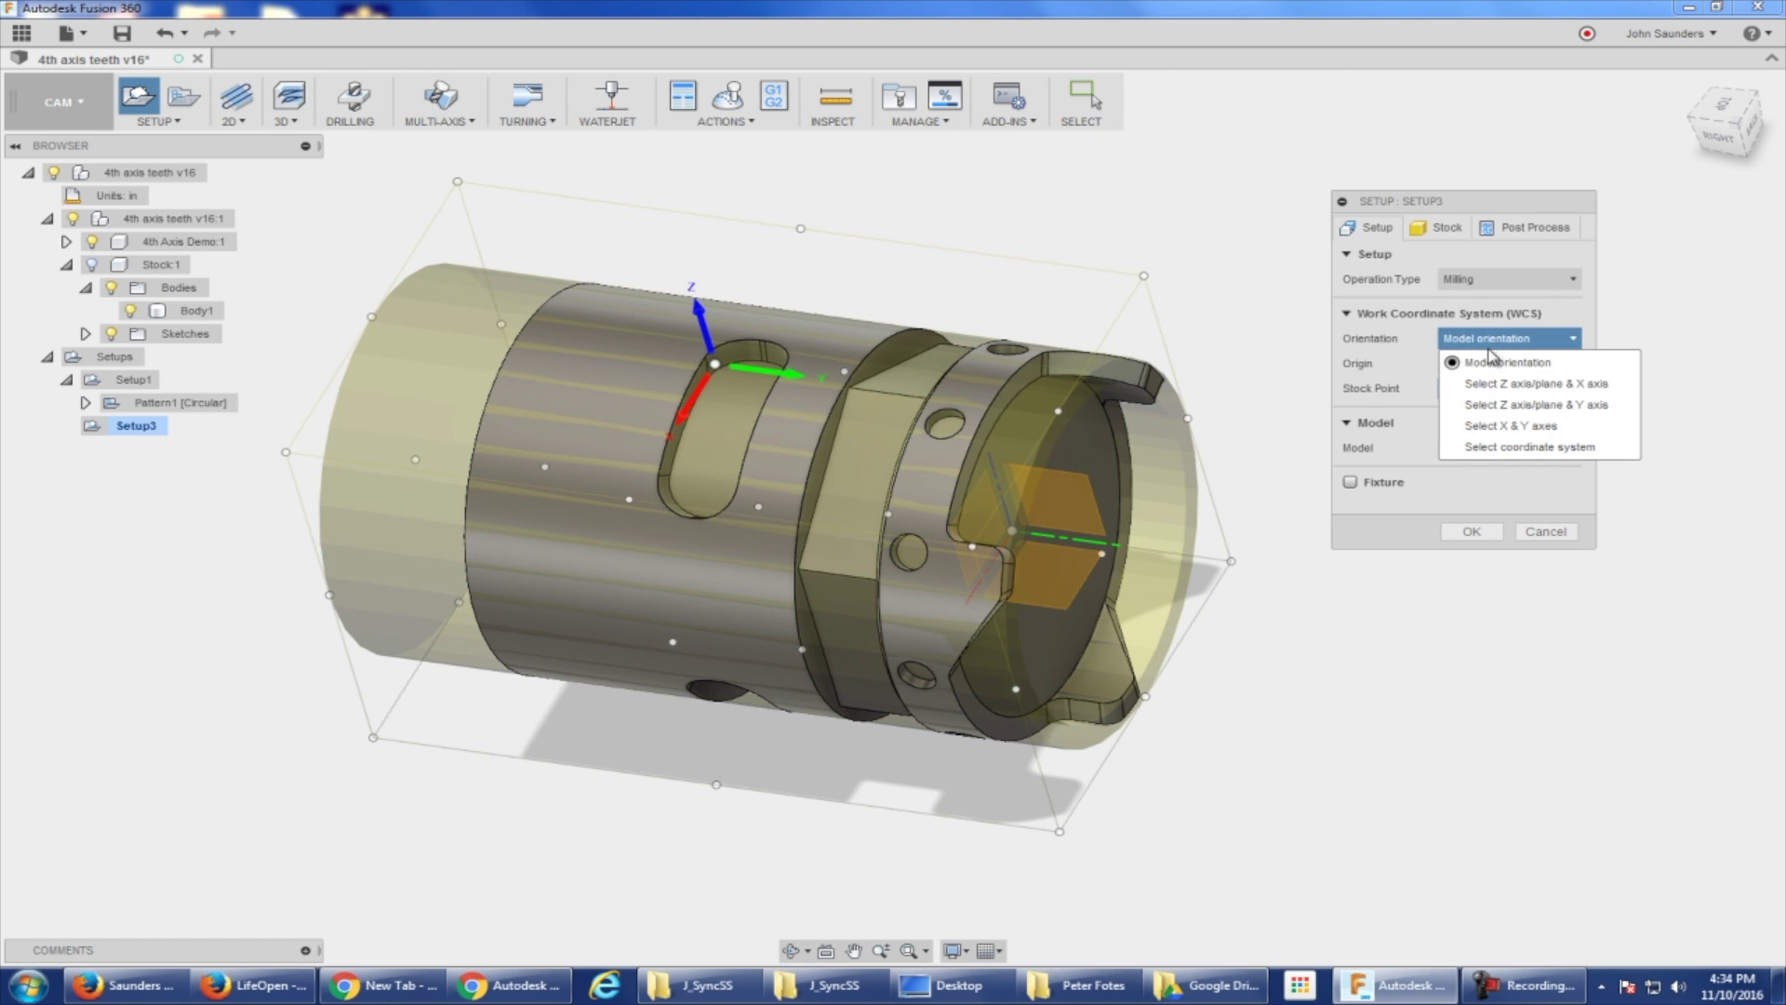
click(1507, 386)
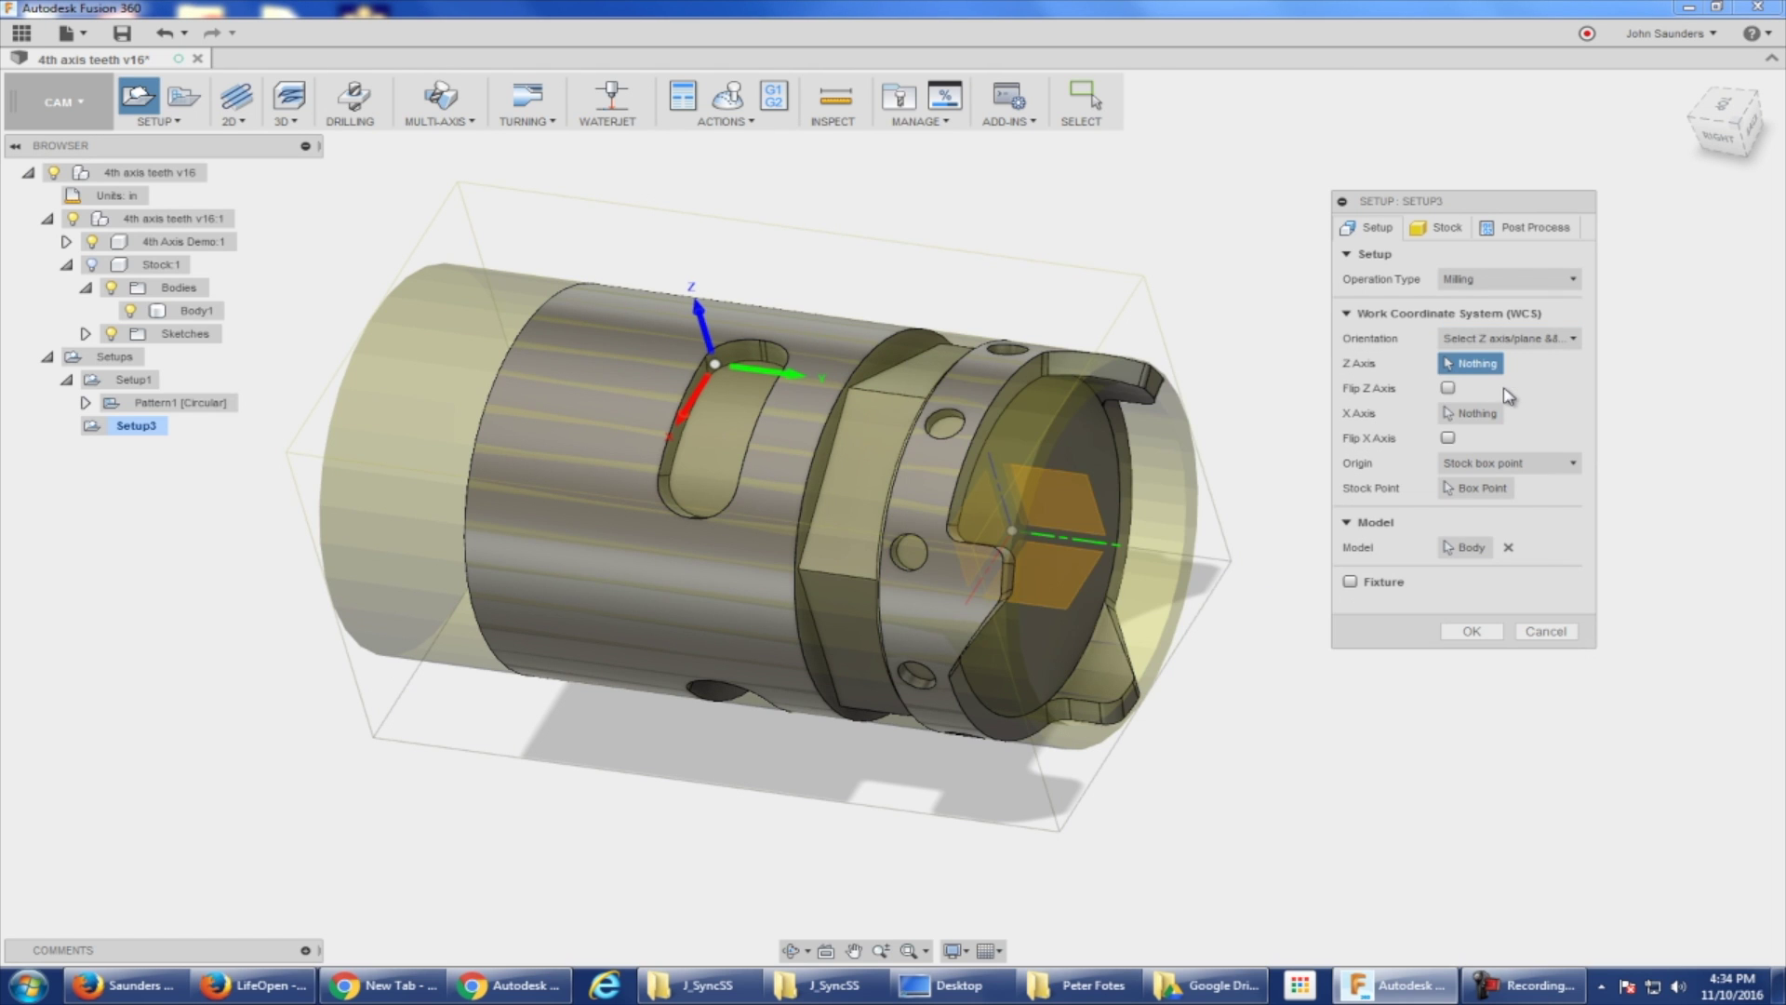
shift+middle_drag(1255, 416, 1191, 379)
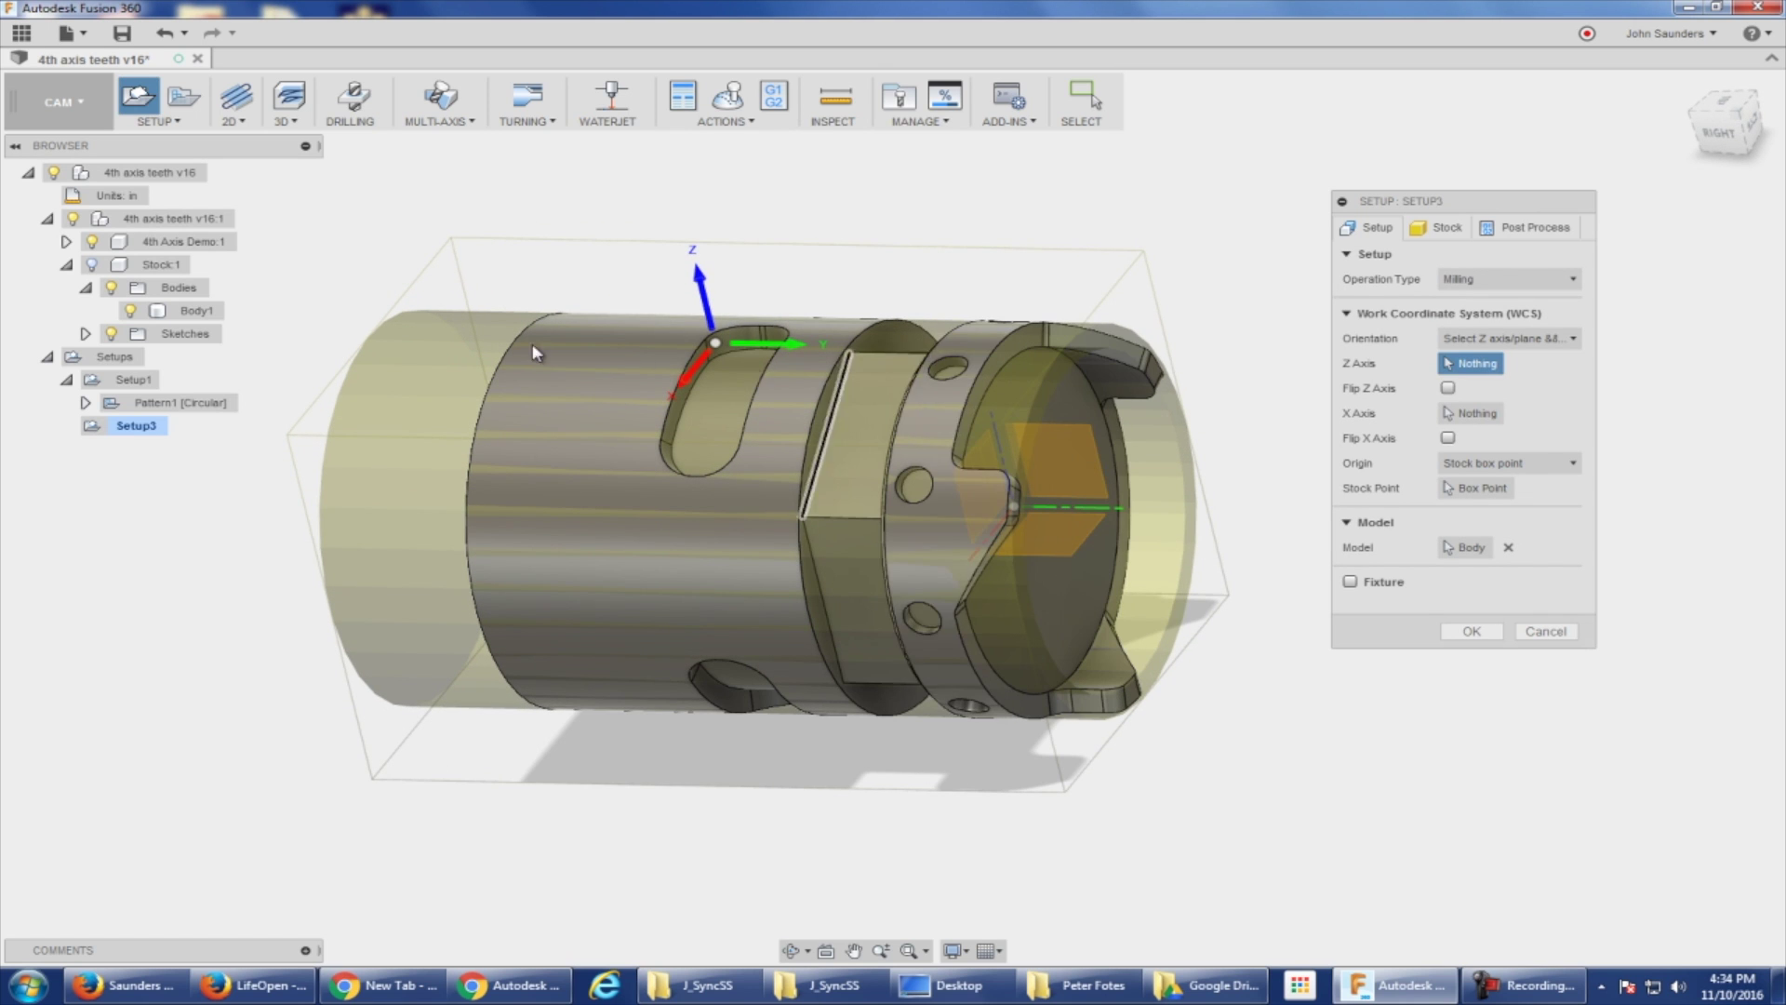
click(92, 242)
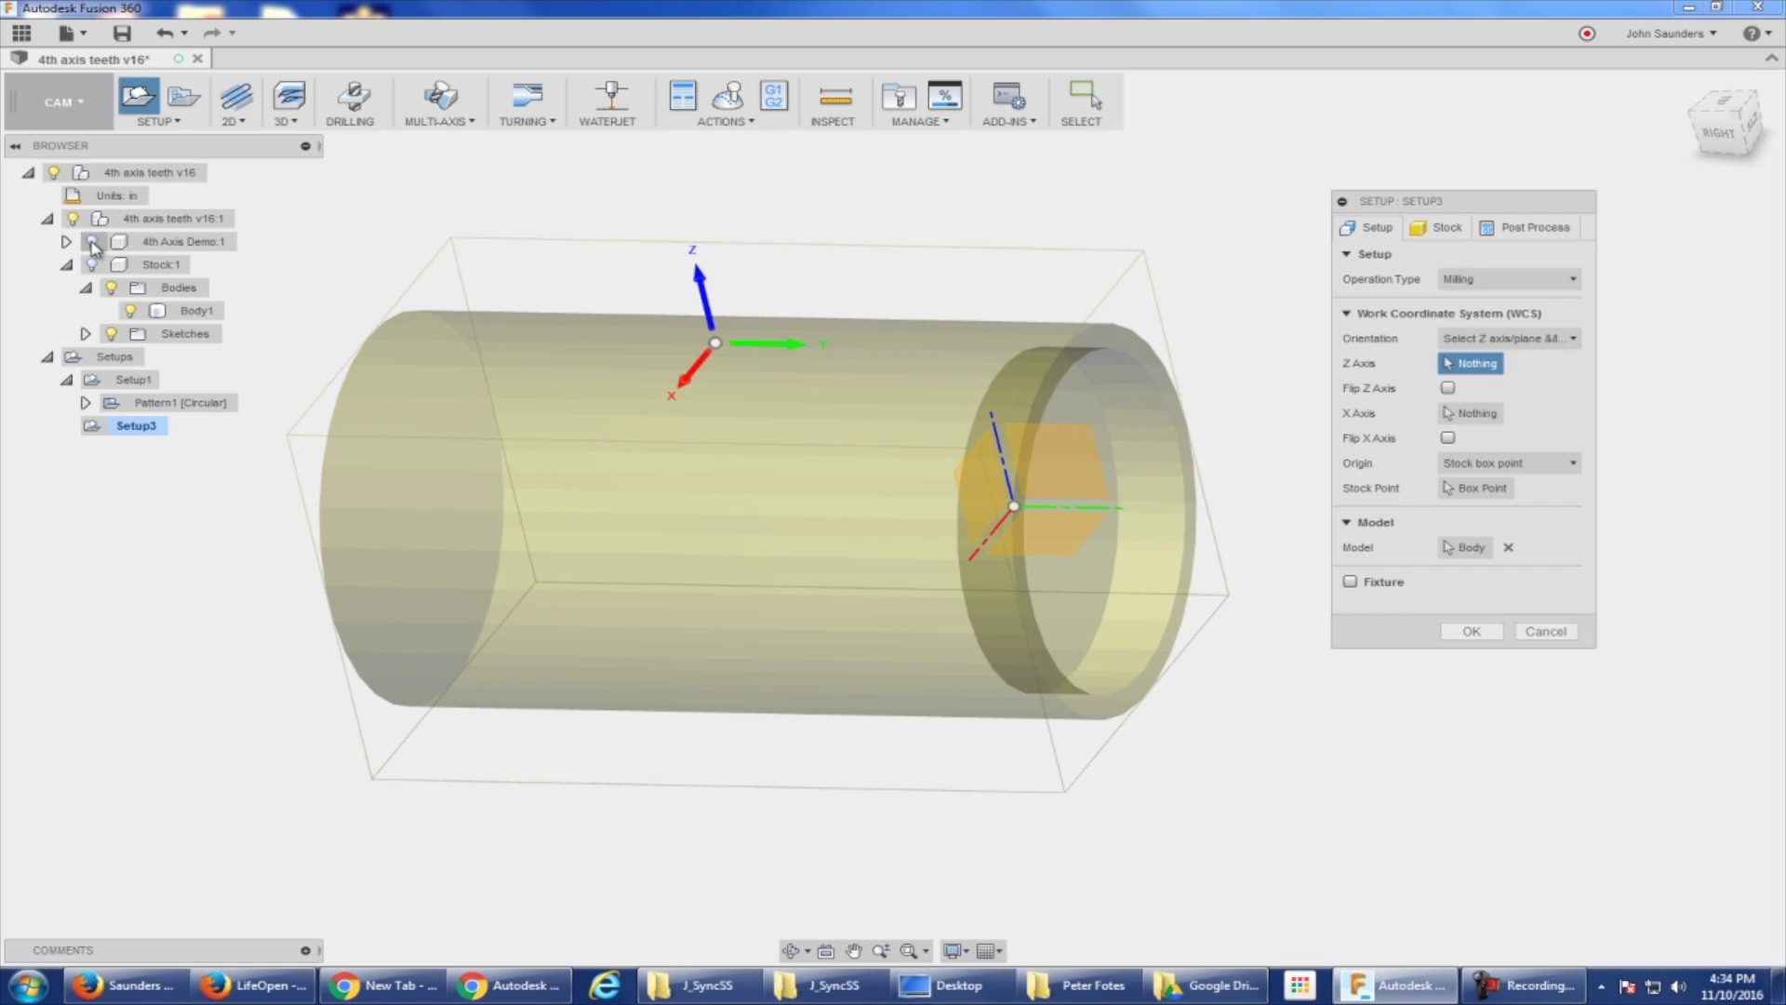
Step: Use the two work axes as Z and X, put the origin on a stock box corner, and accept
click(997, 434)
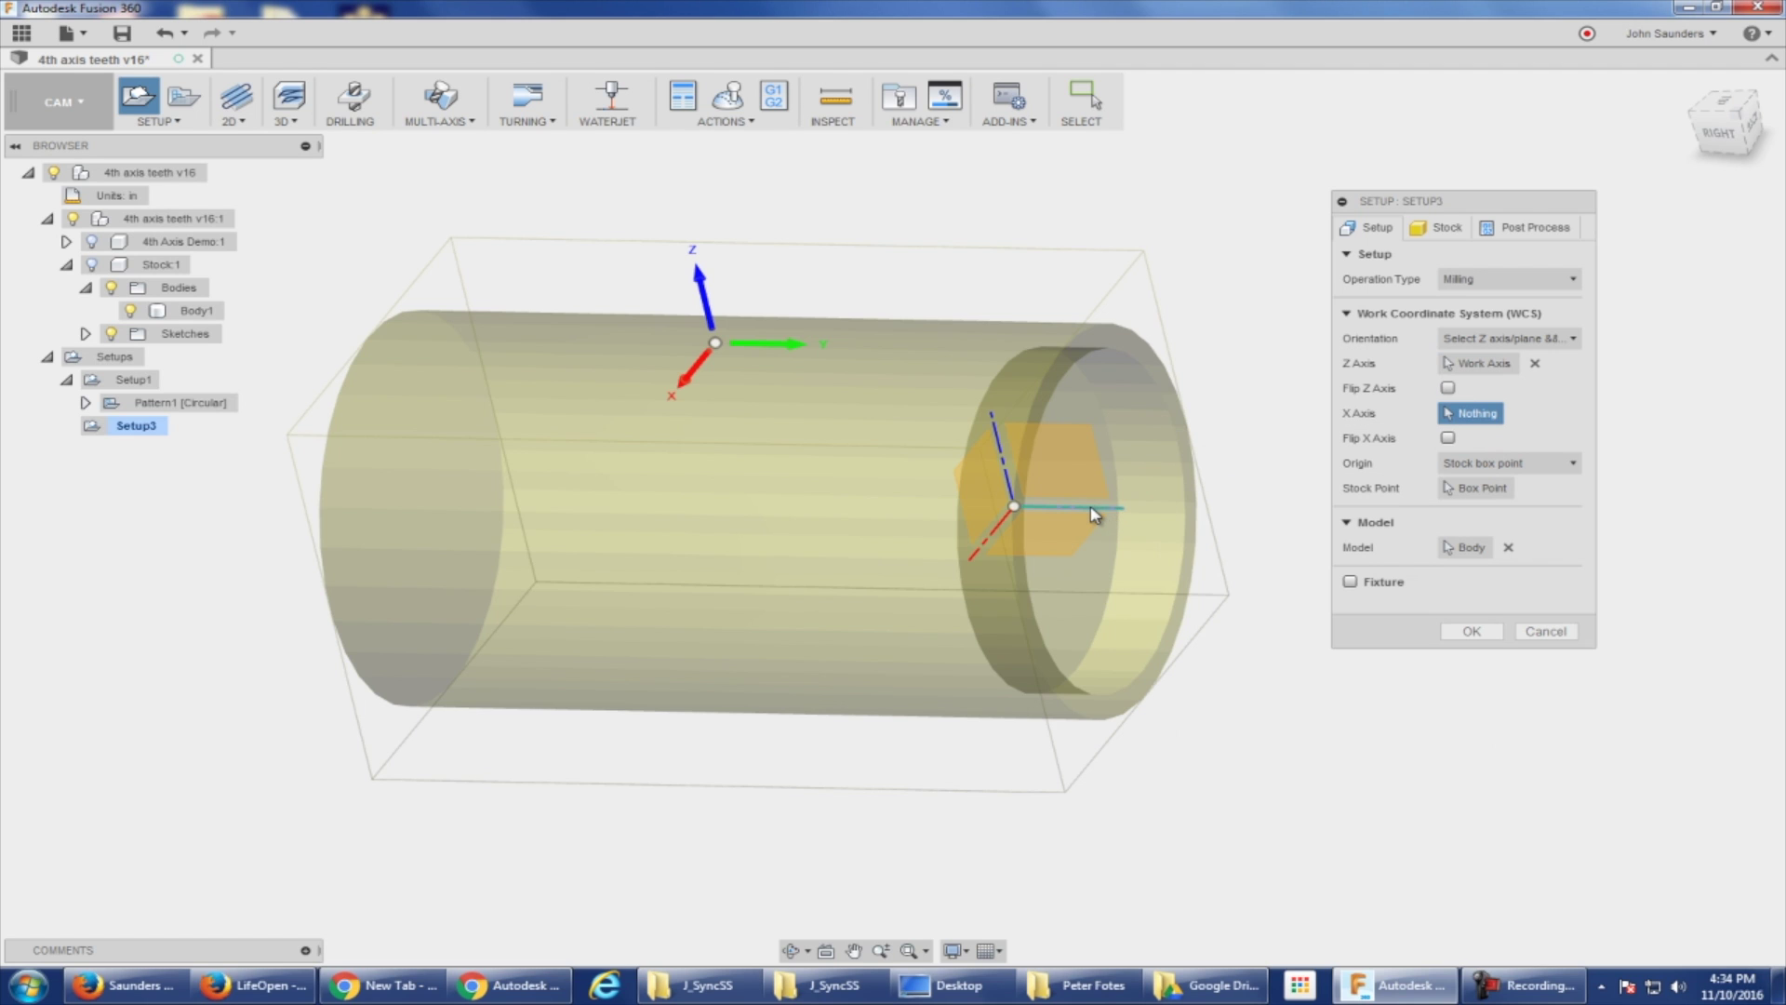
click(1091, 515)
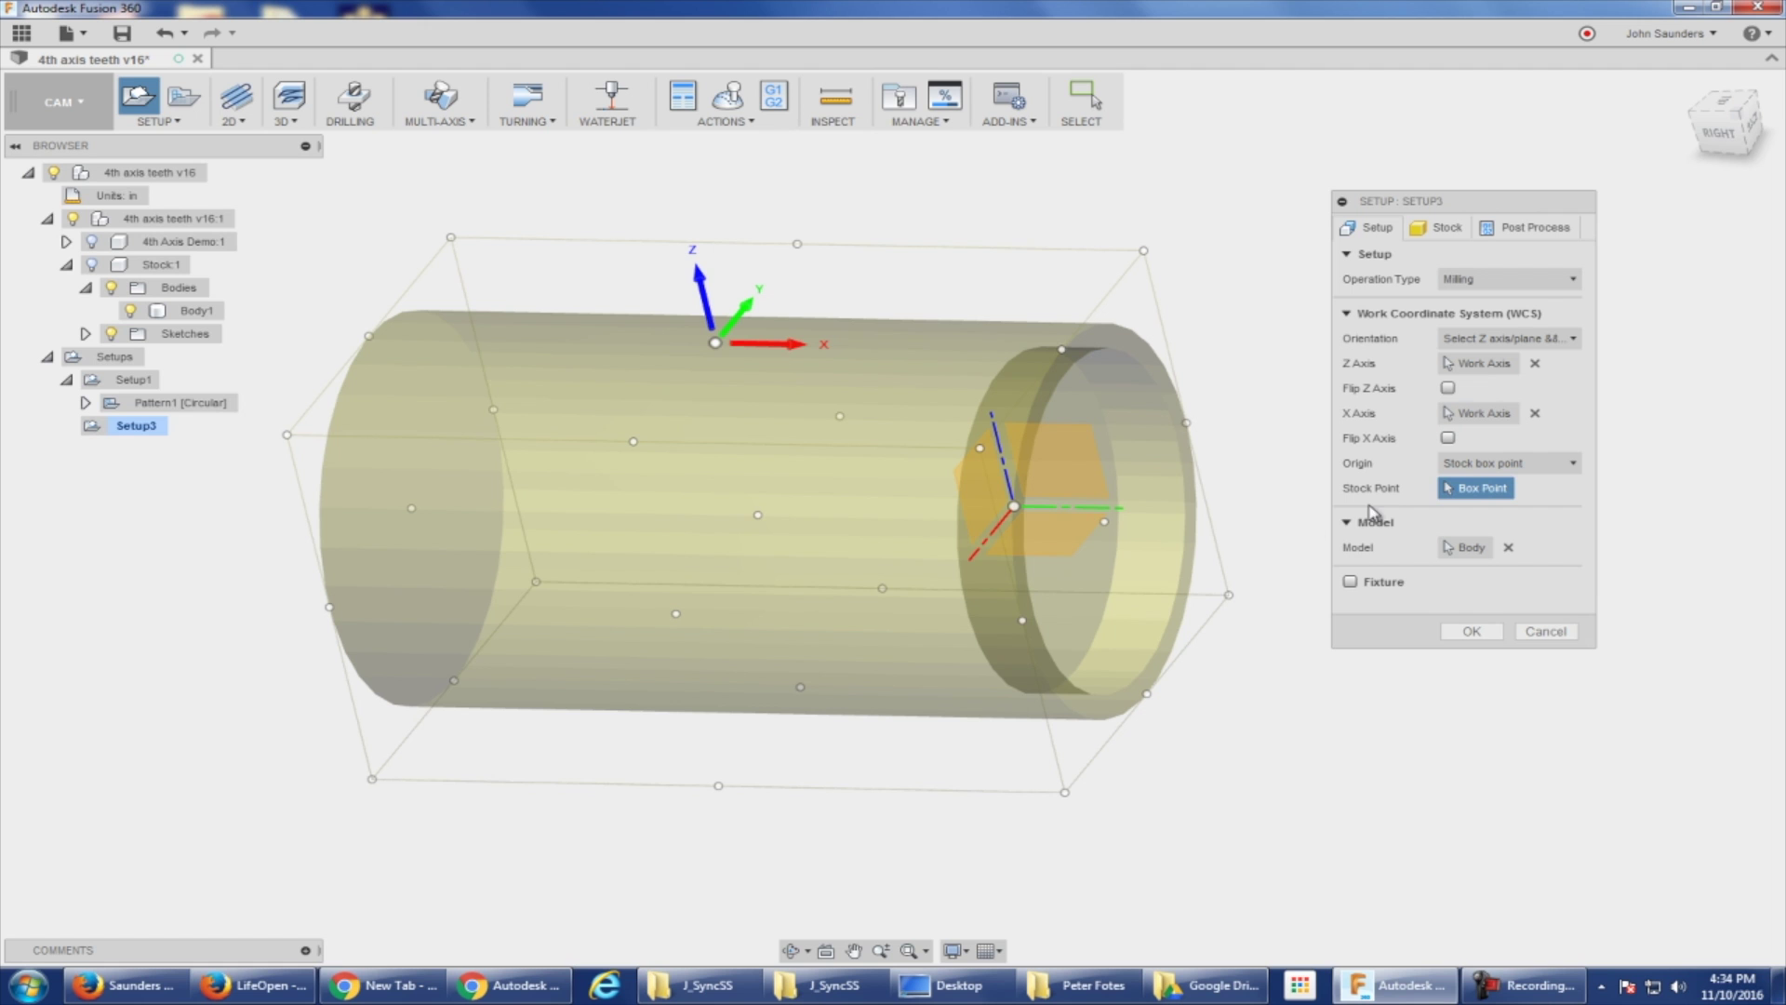
mouse_move(1092, 344)
shift+middle_down()
mouse_move(1108, 293)
mouse_move(1140, 319)
mouse_move(1170, 311)
mouse_move(1126, 351)
shift+middle_up()
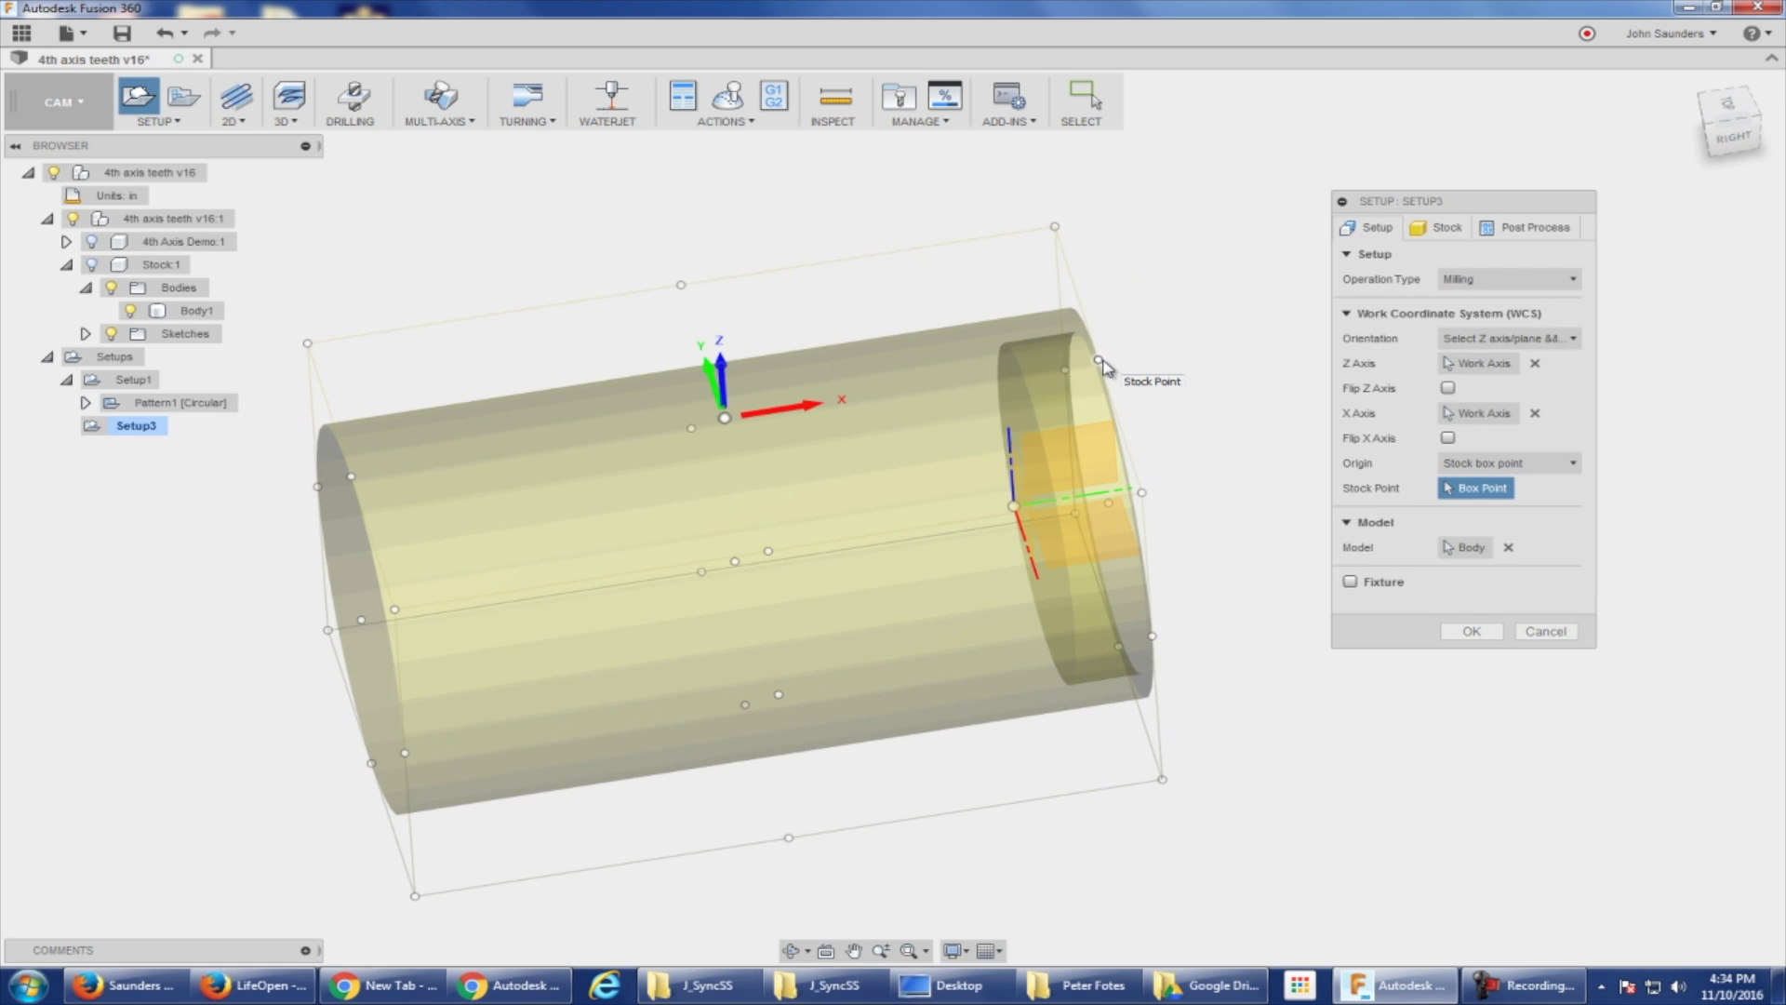
click(1099, 360)
shift+middle_drag(1206, 452, 1088, 333)
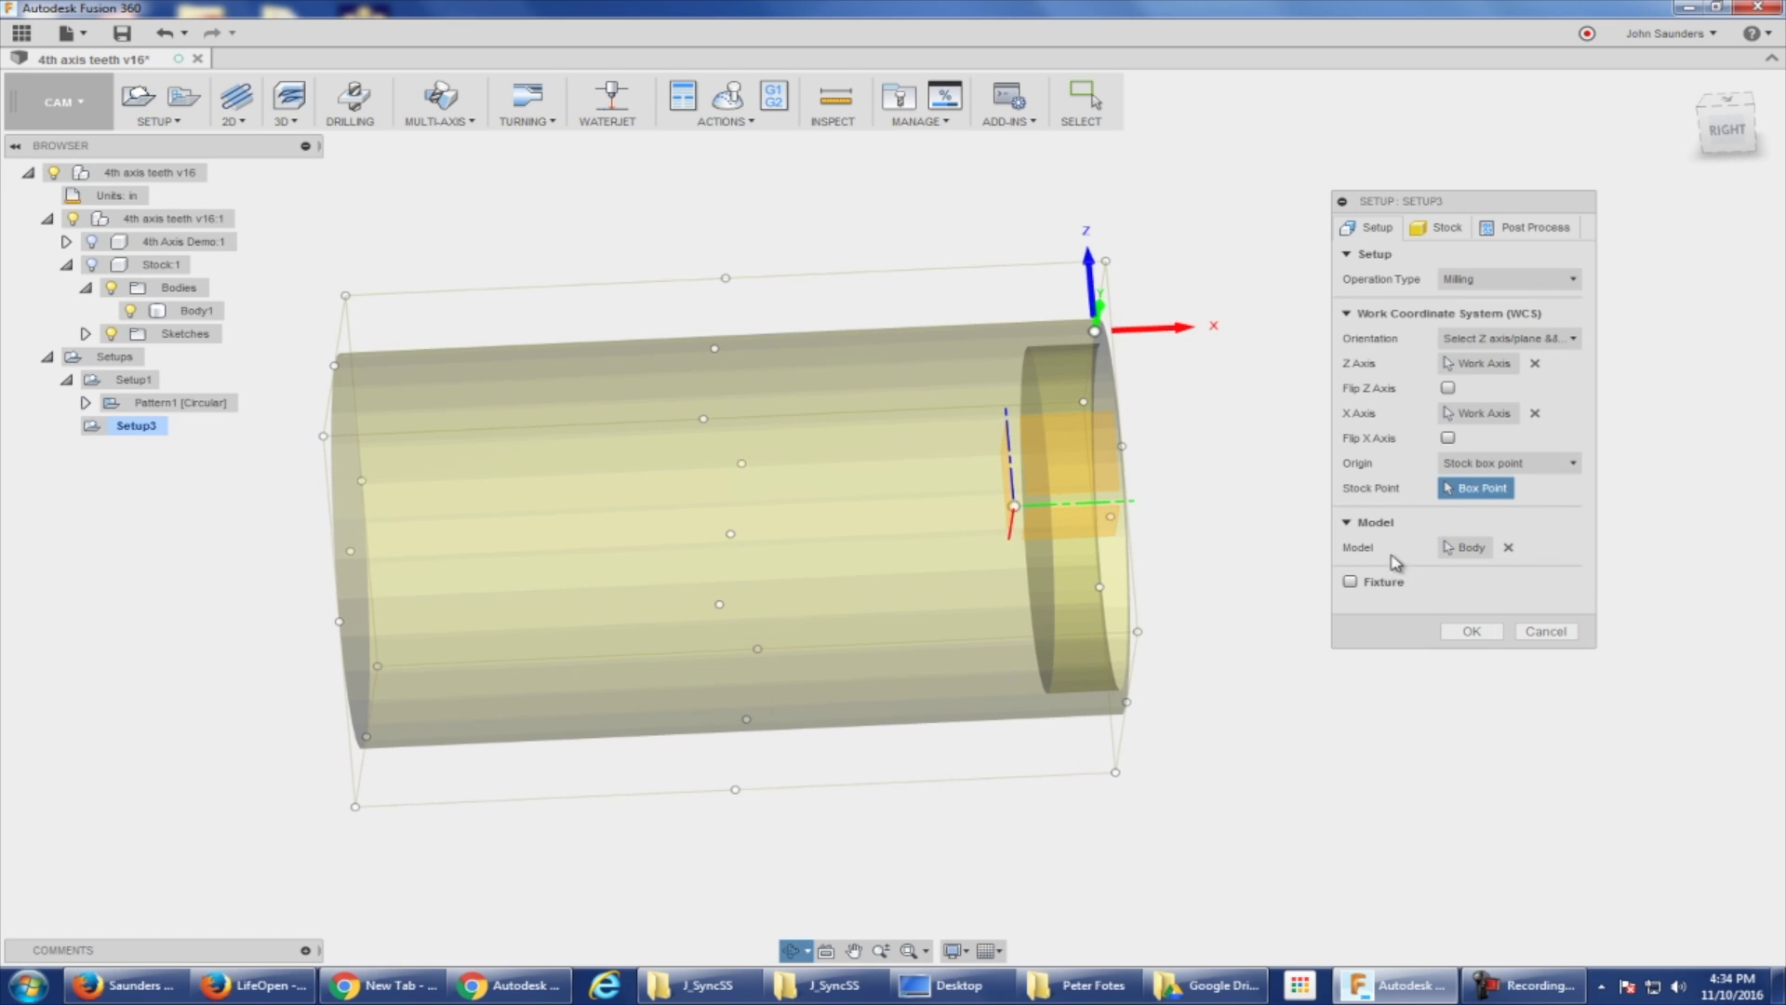
click(1470, 632)
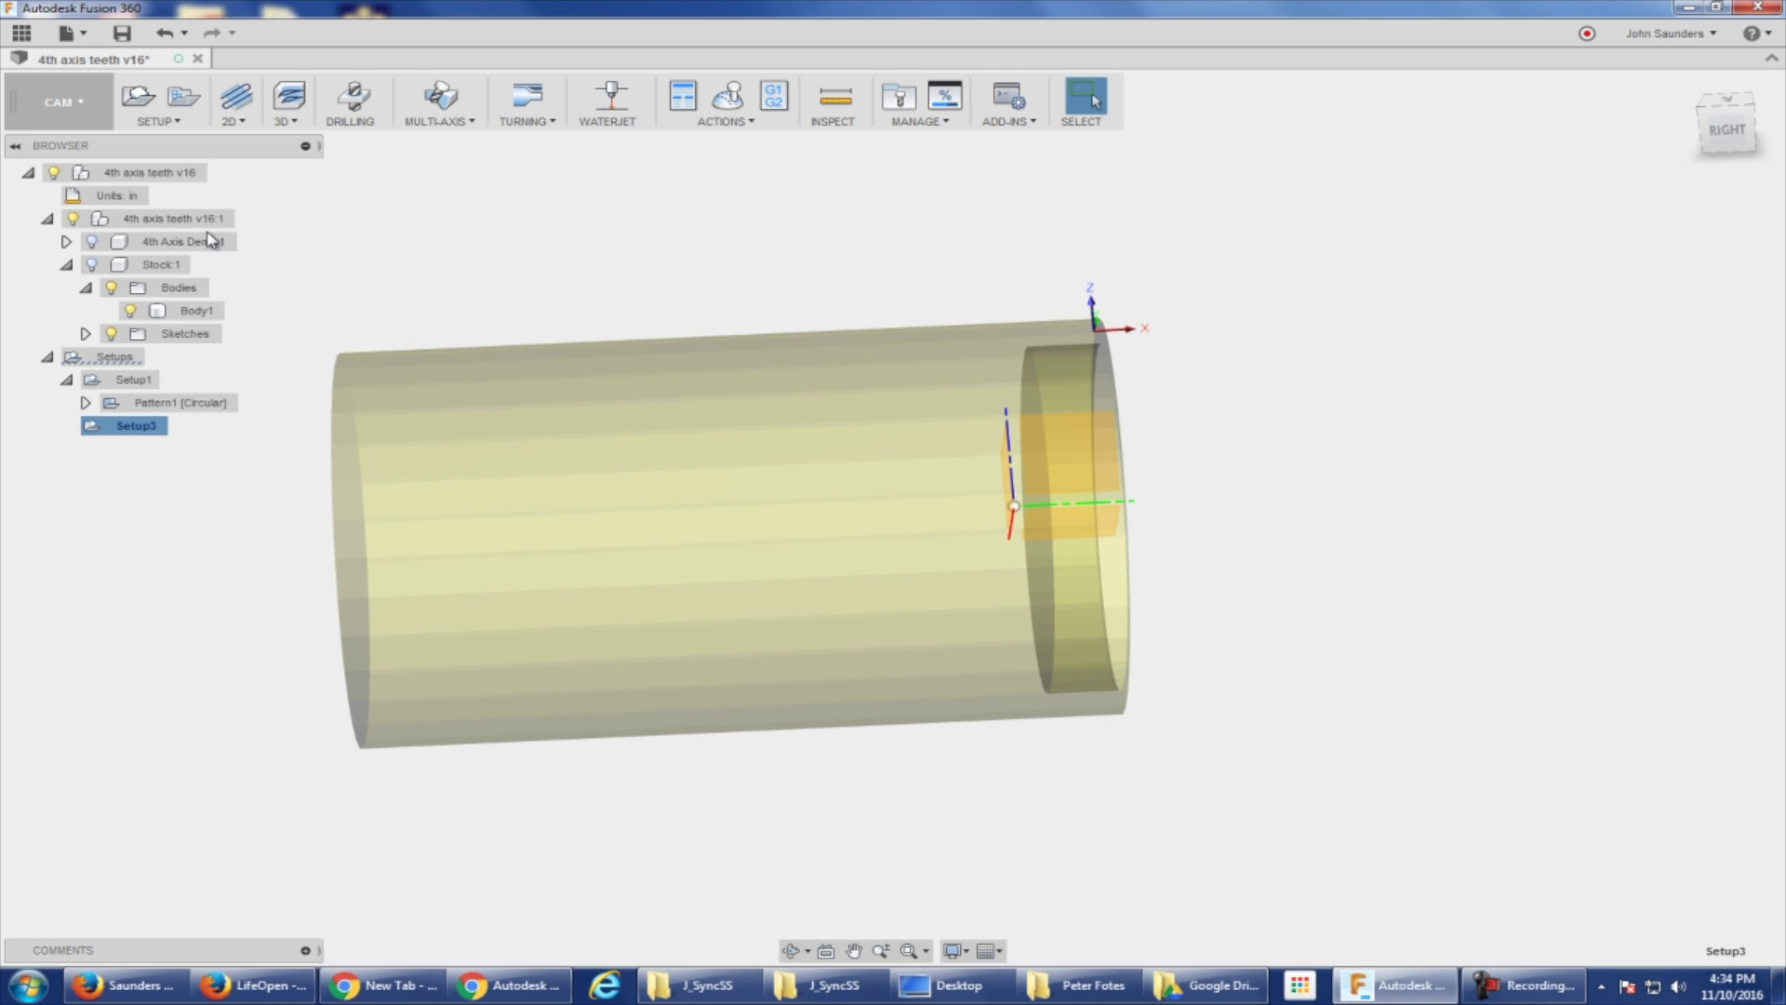
Step: Turn 4th Axis Demo:1 back on and orbit and zoom to inspect the toothed part
click(93, 241)
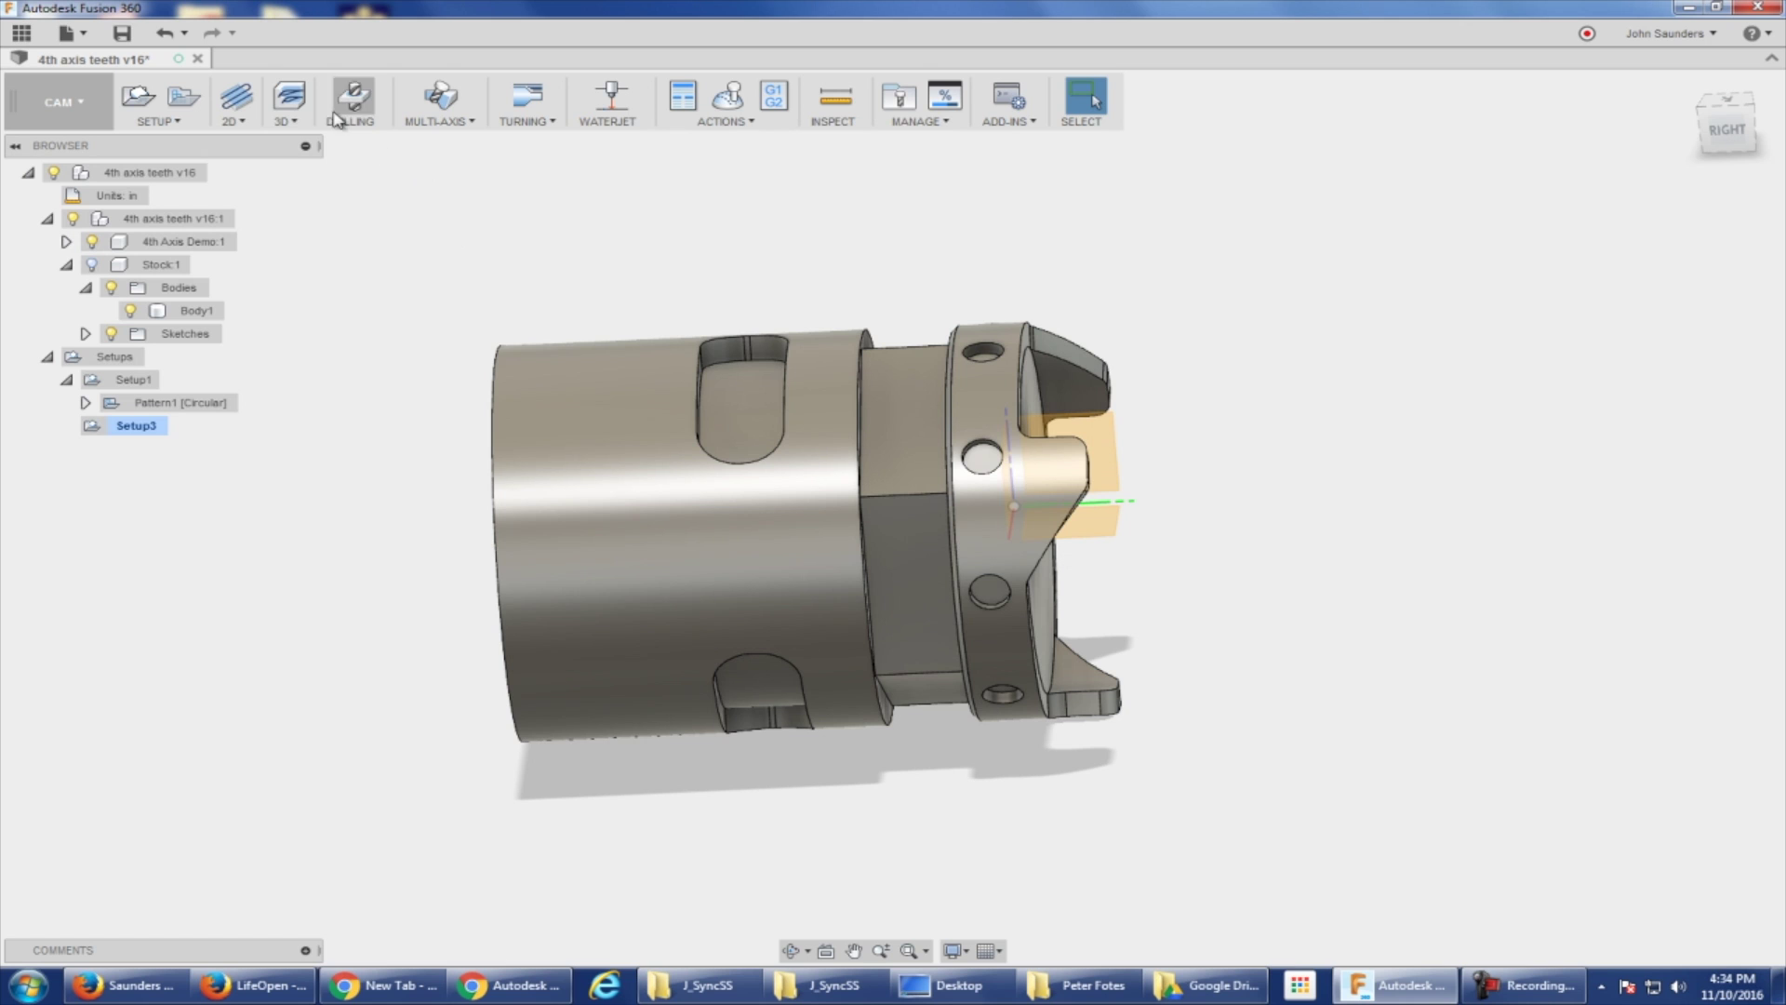
click(239, 122)
shift+middle_drag(617, 207, 458, 228)
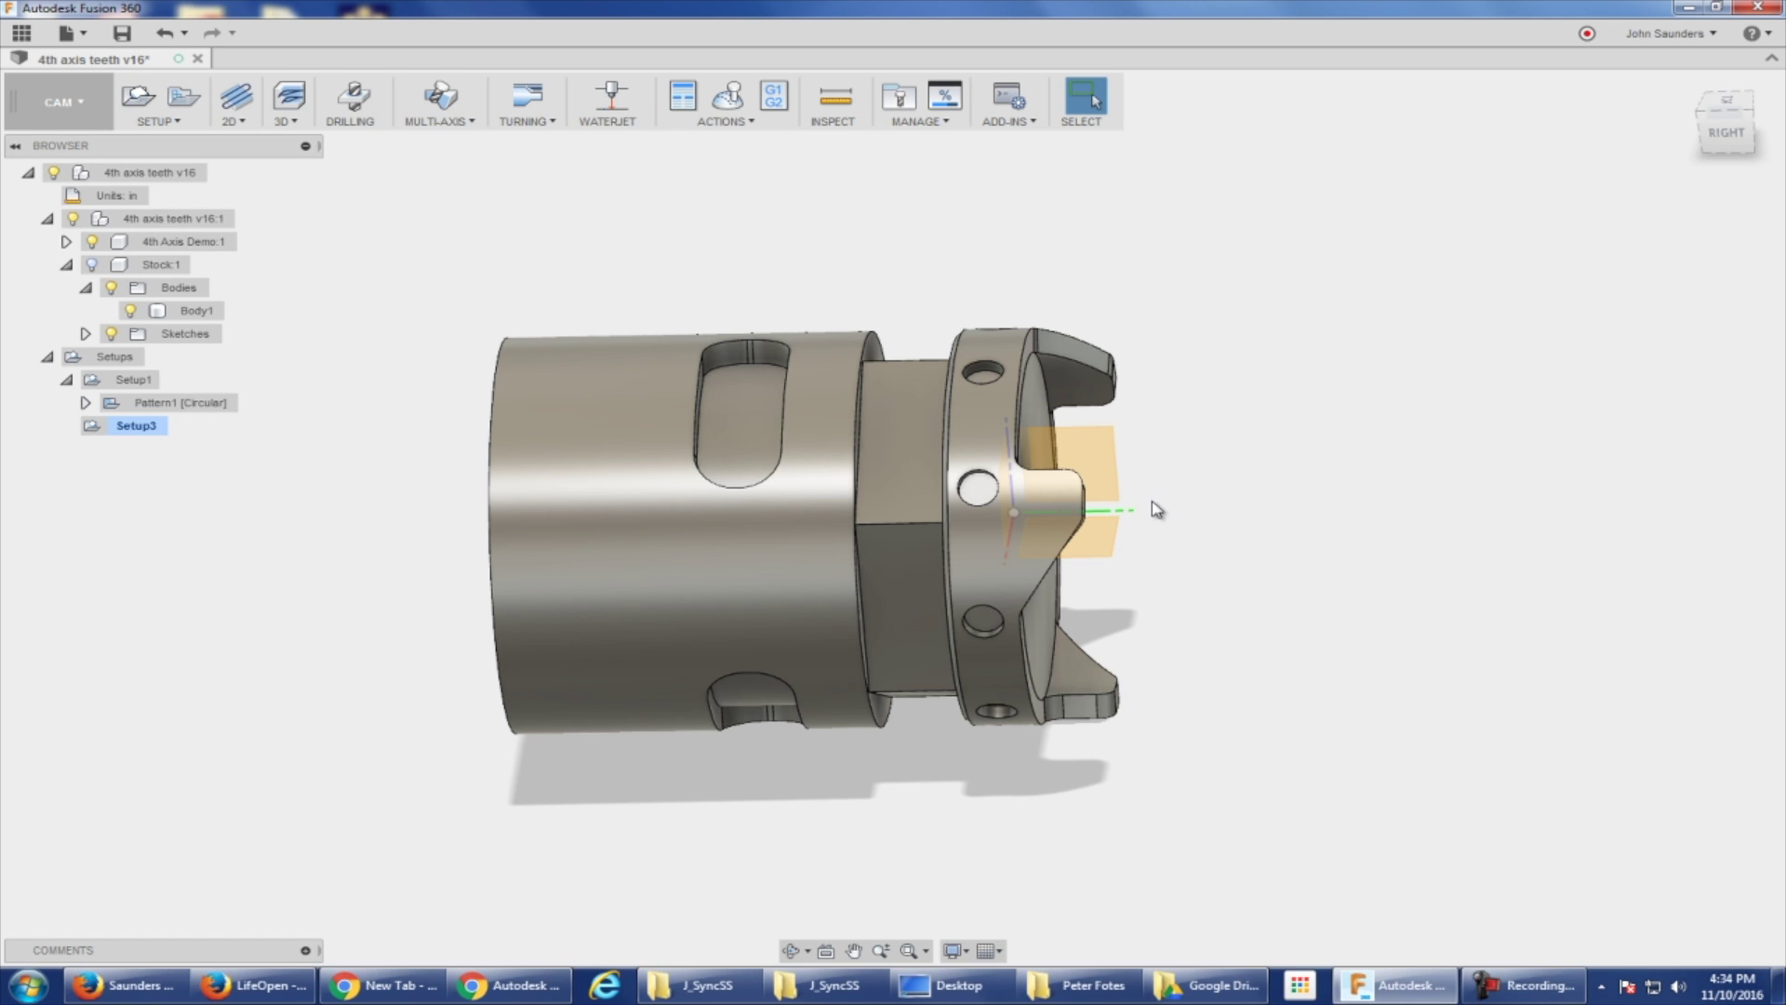
shift+middle_drag(1204, 502, 1210, 496)
scroll(1209, 498, up, 2)
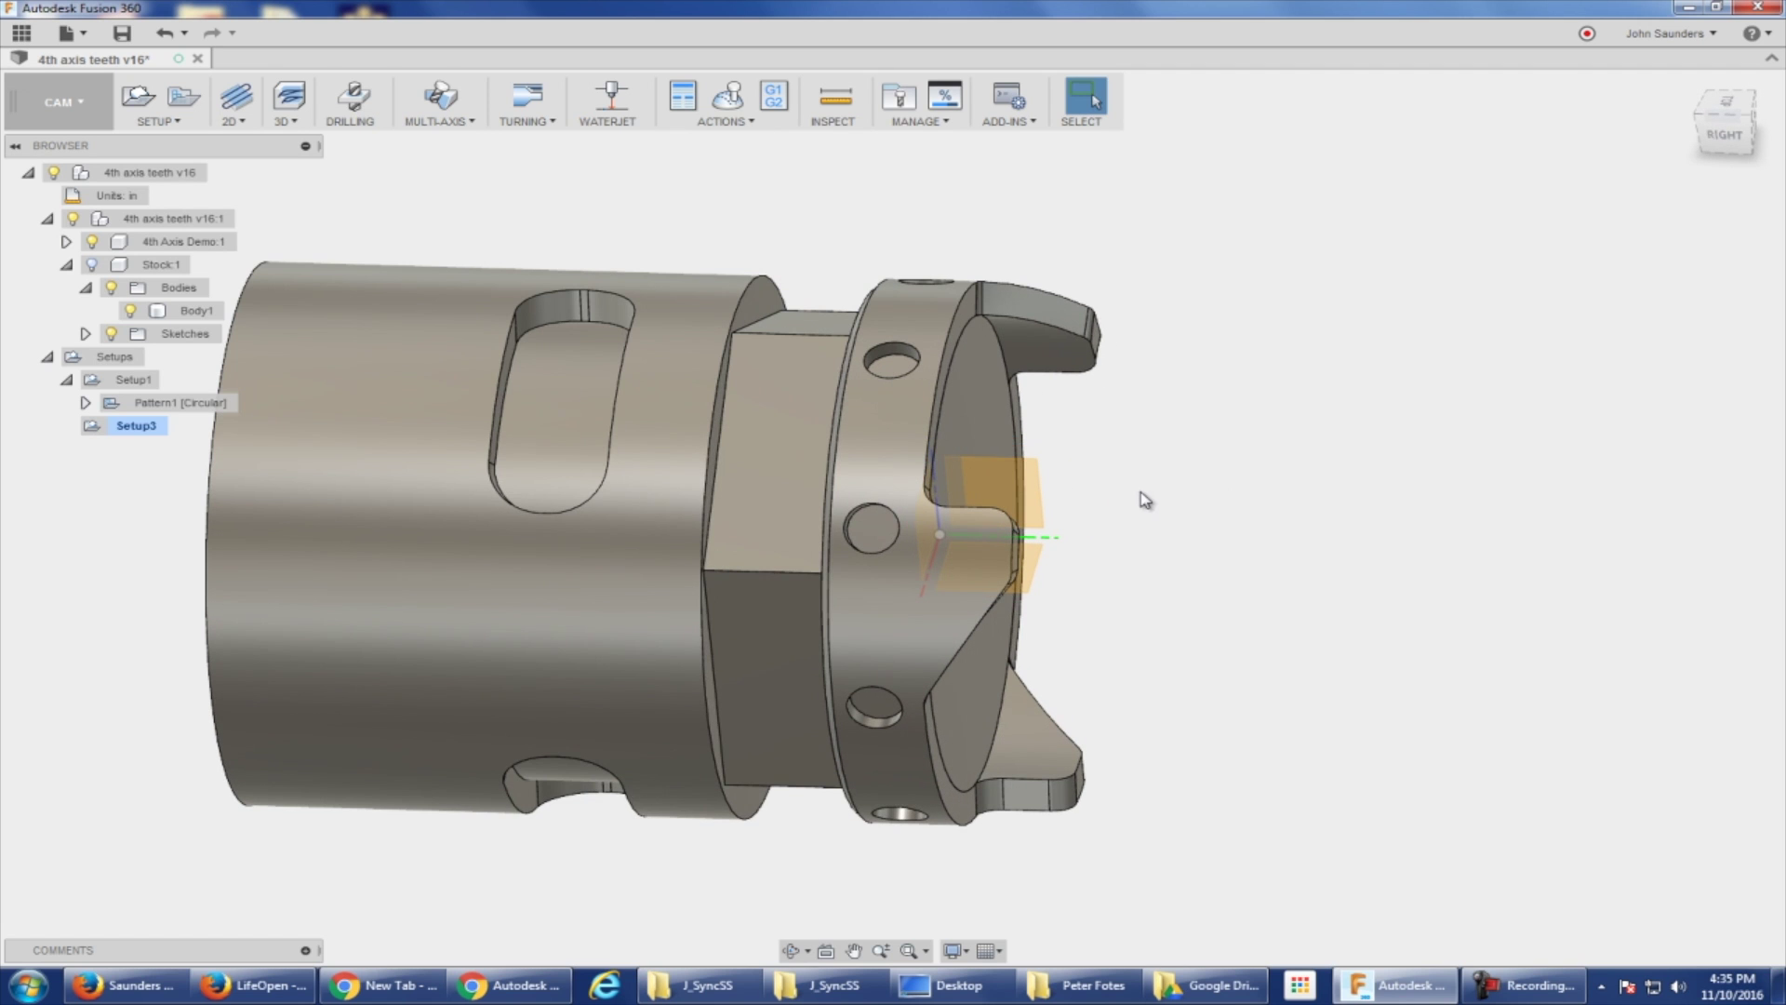
scroll(1287, 494, up, 2)
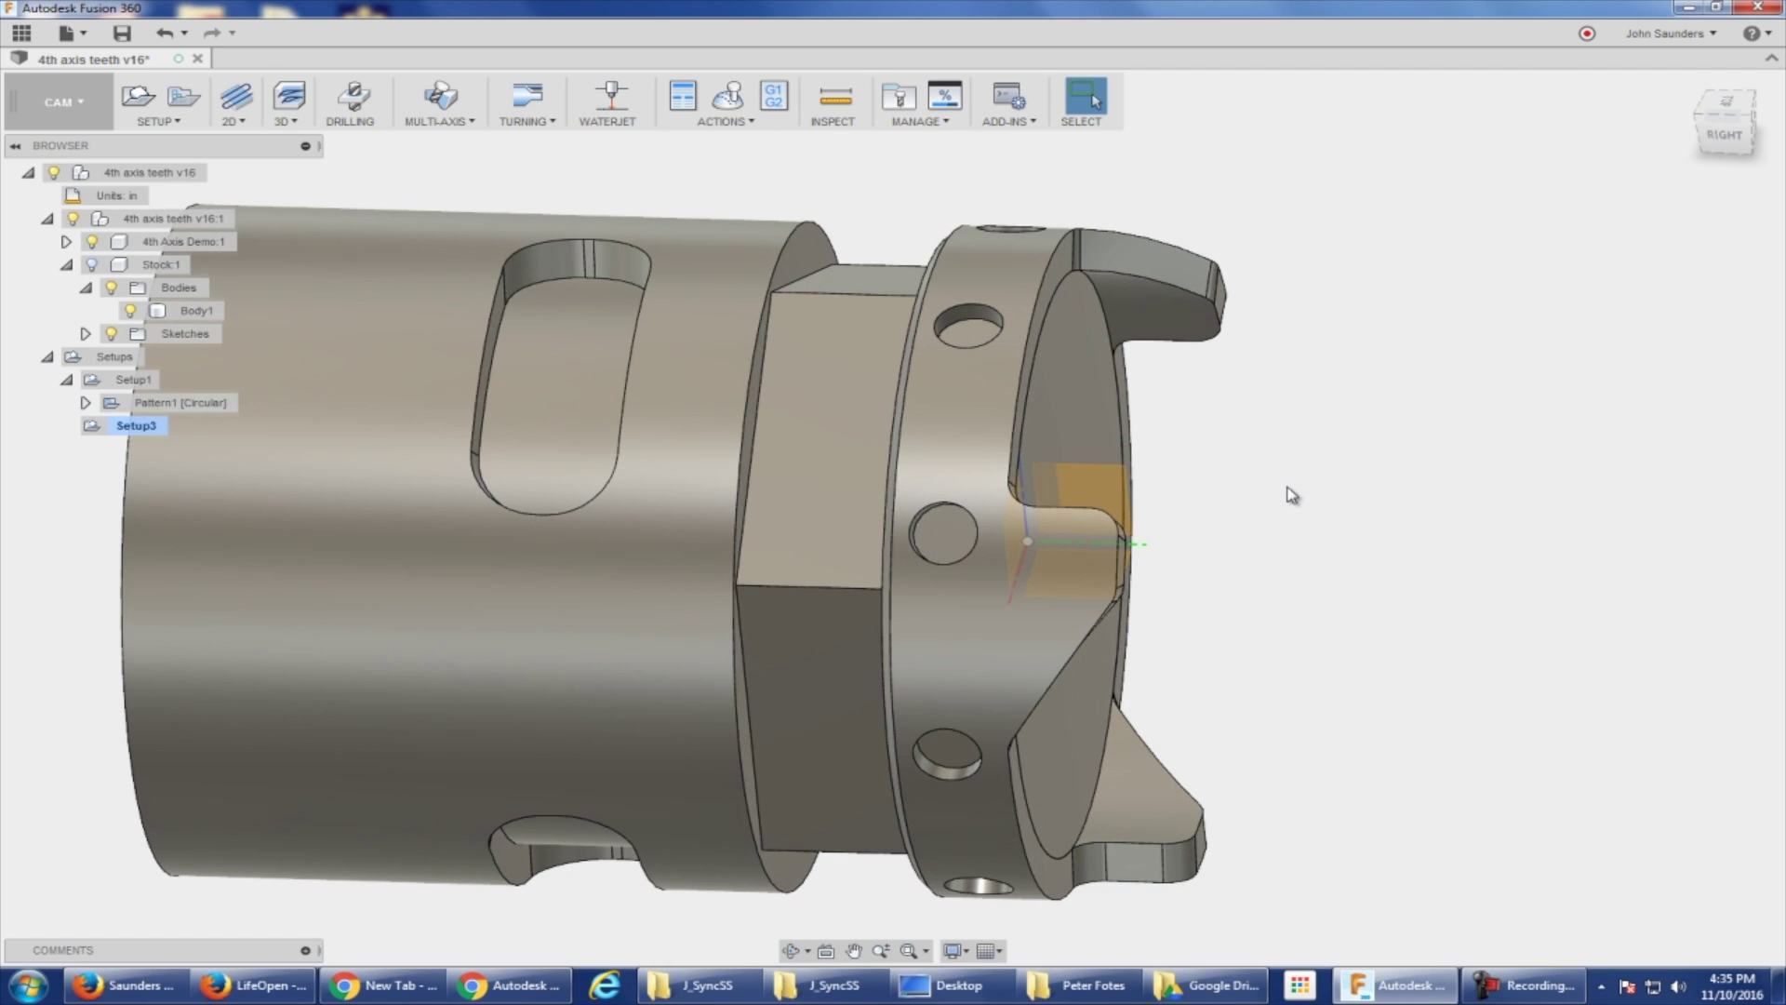
scroll(1292, 494, down, 3)
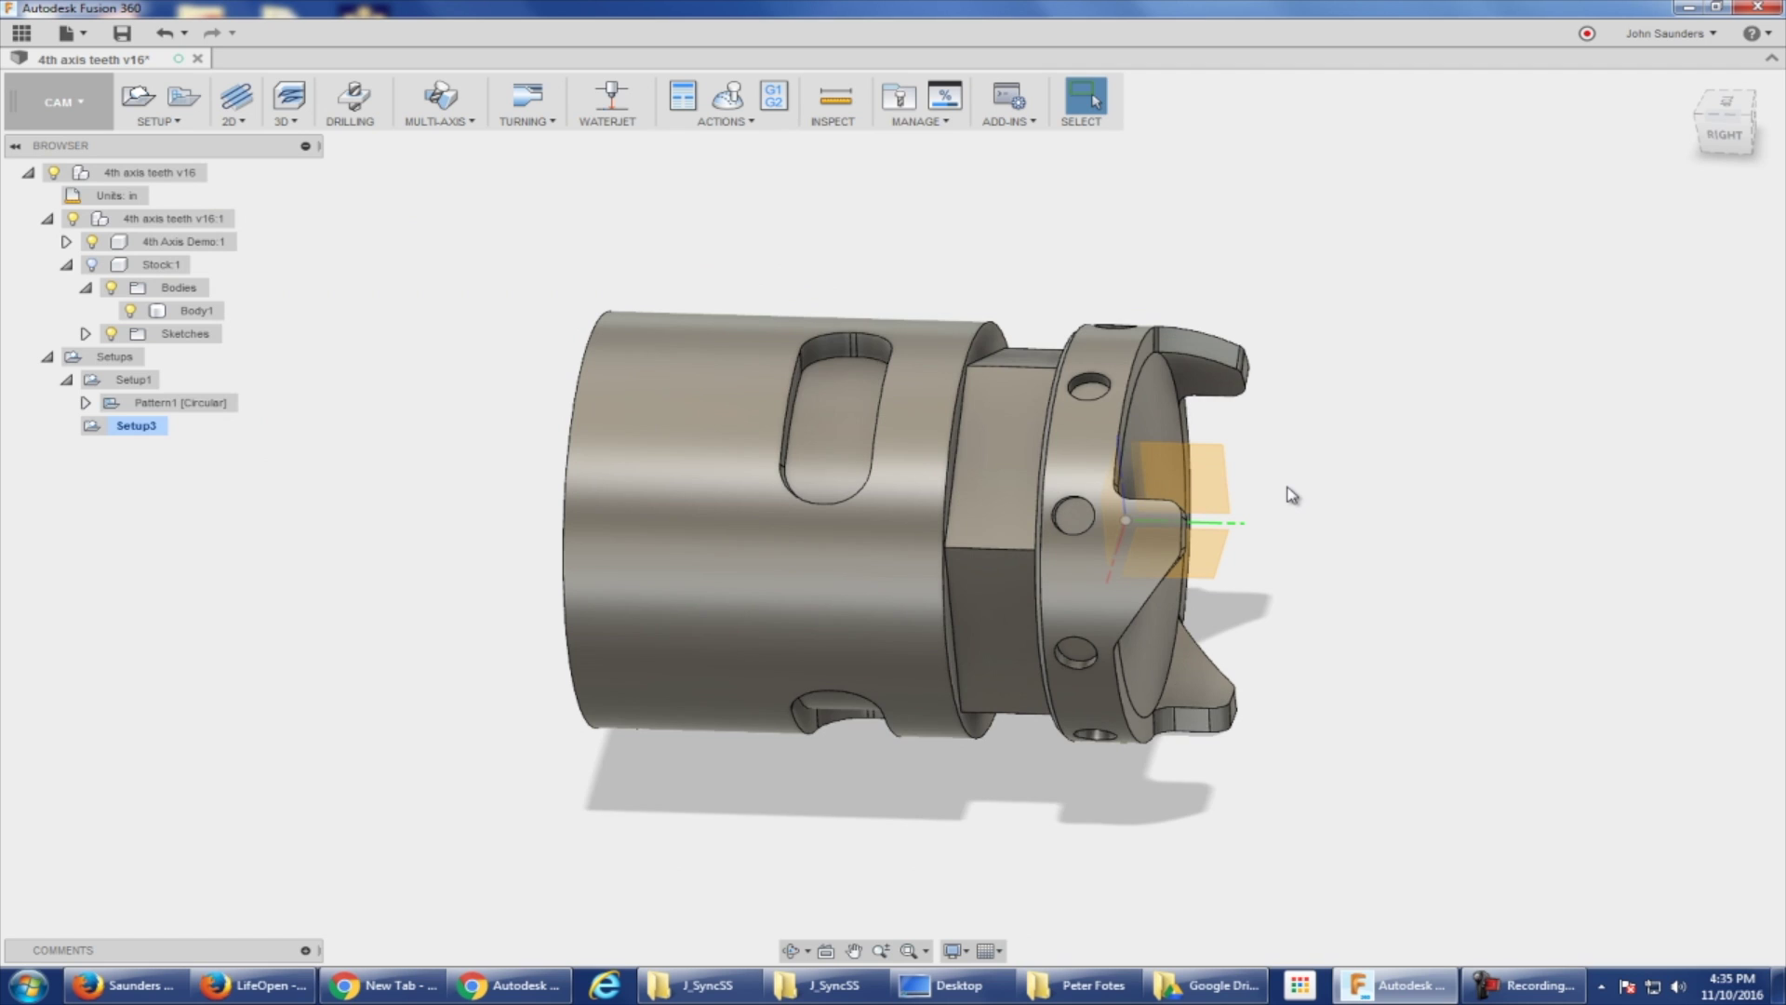